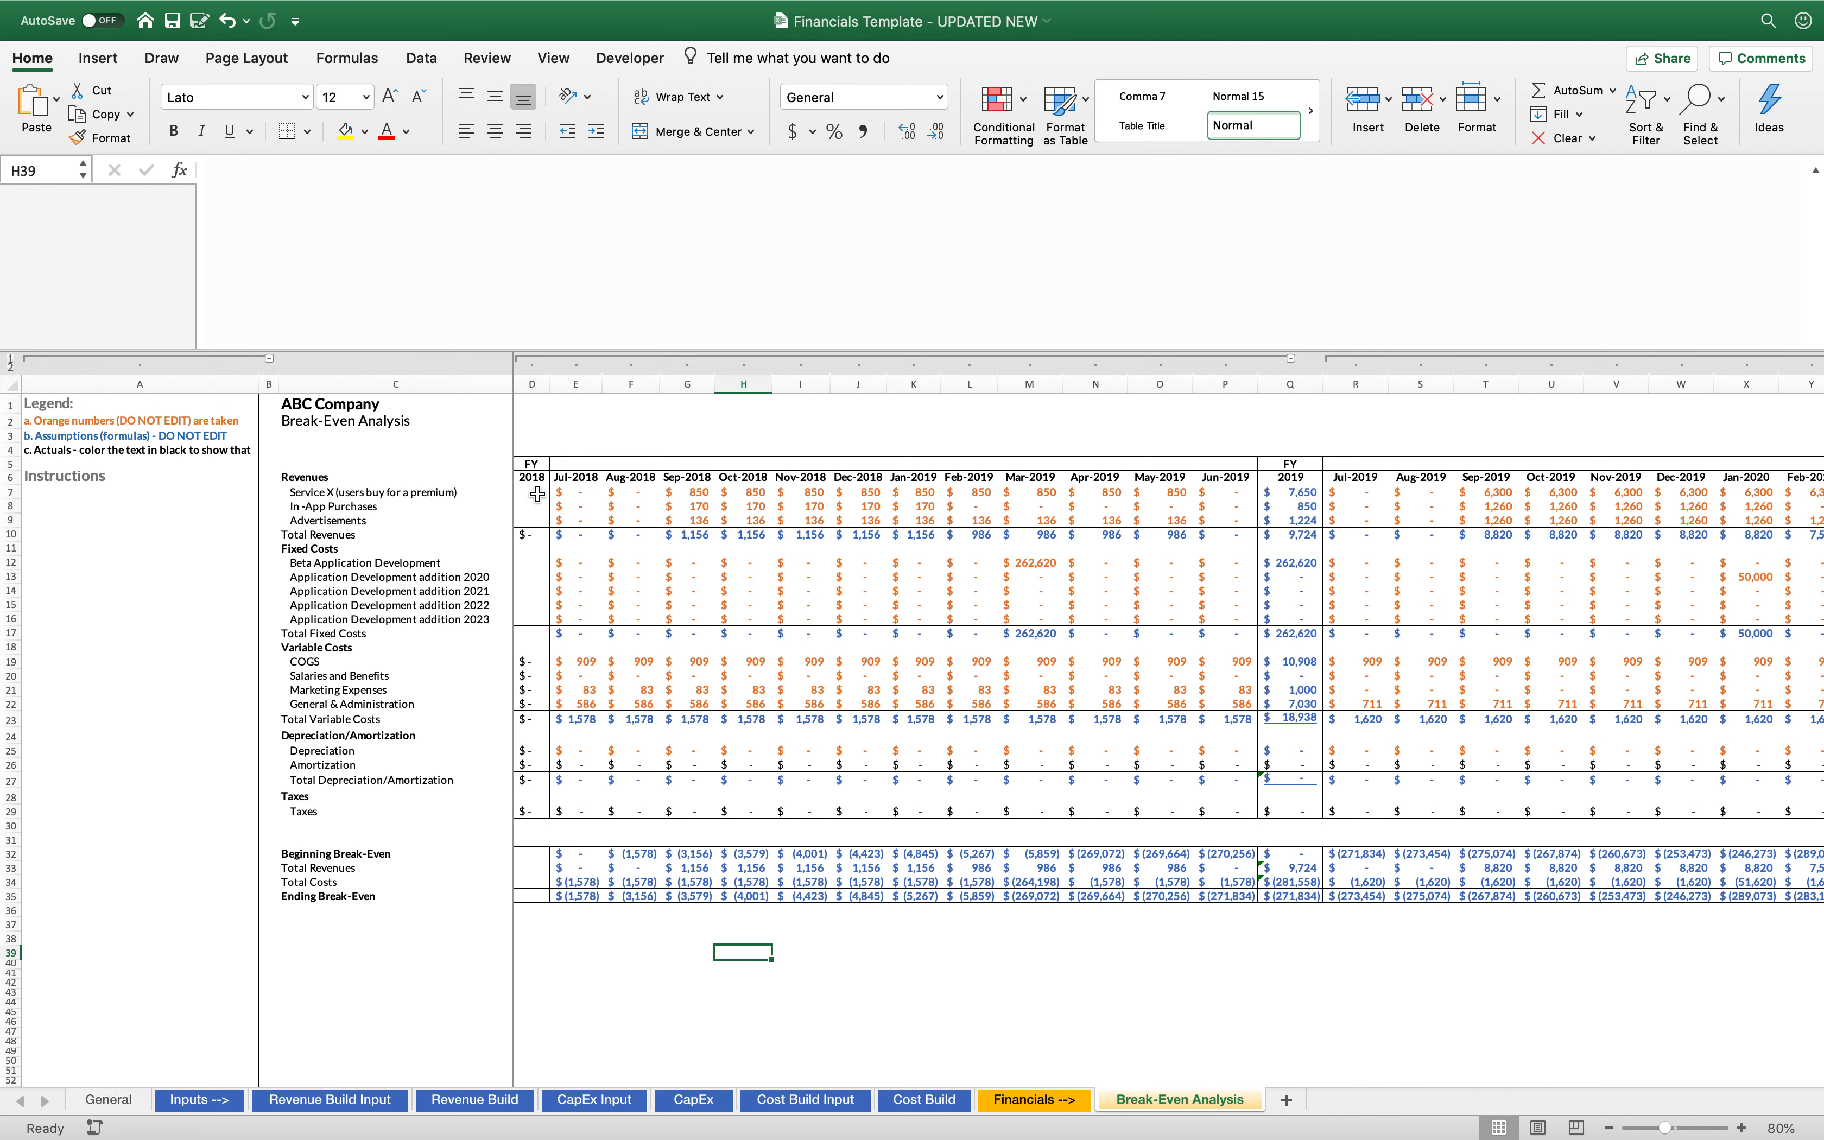
Examine the formulas behind the Service X, In-App Purchases, Advertisements and FY 2019 Total Revenues cells
left_click(579, 491)
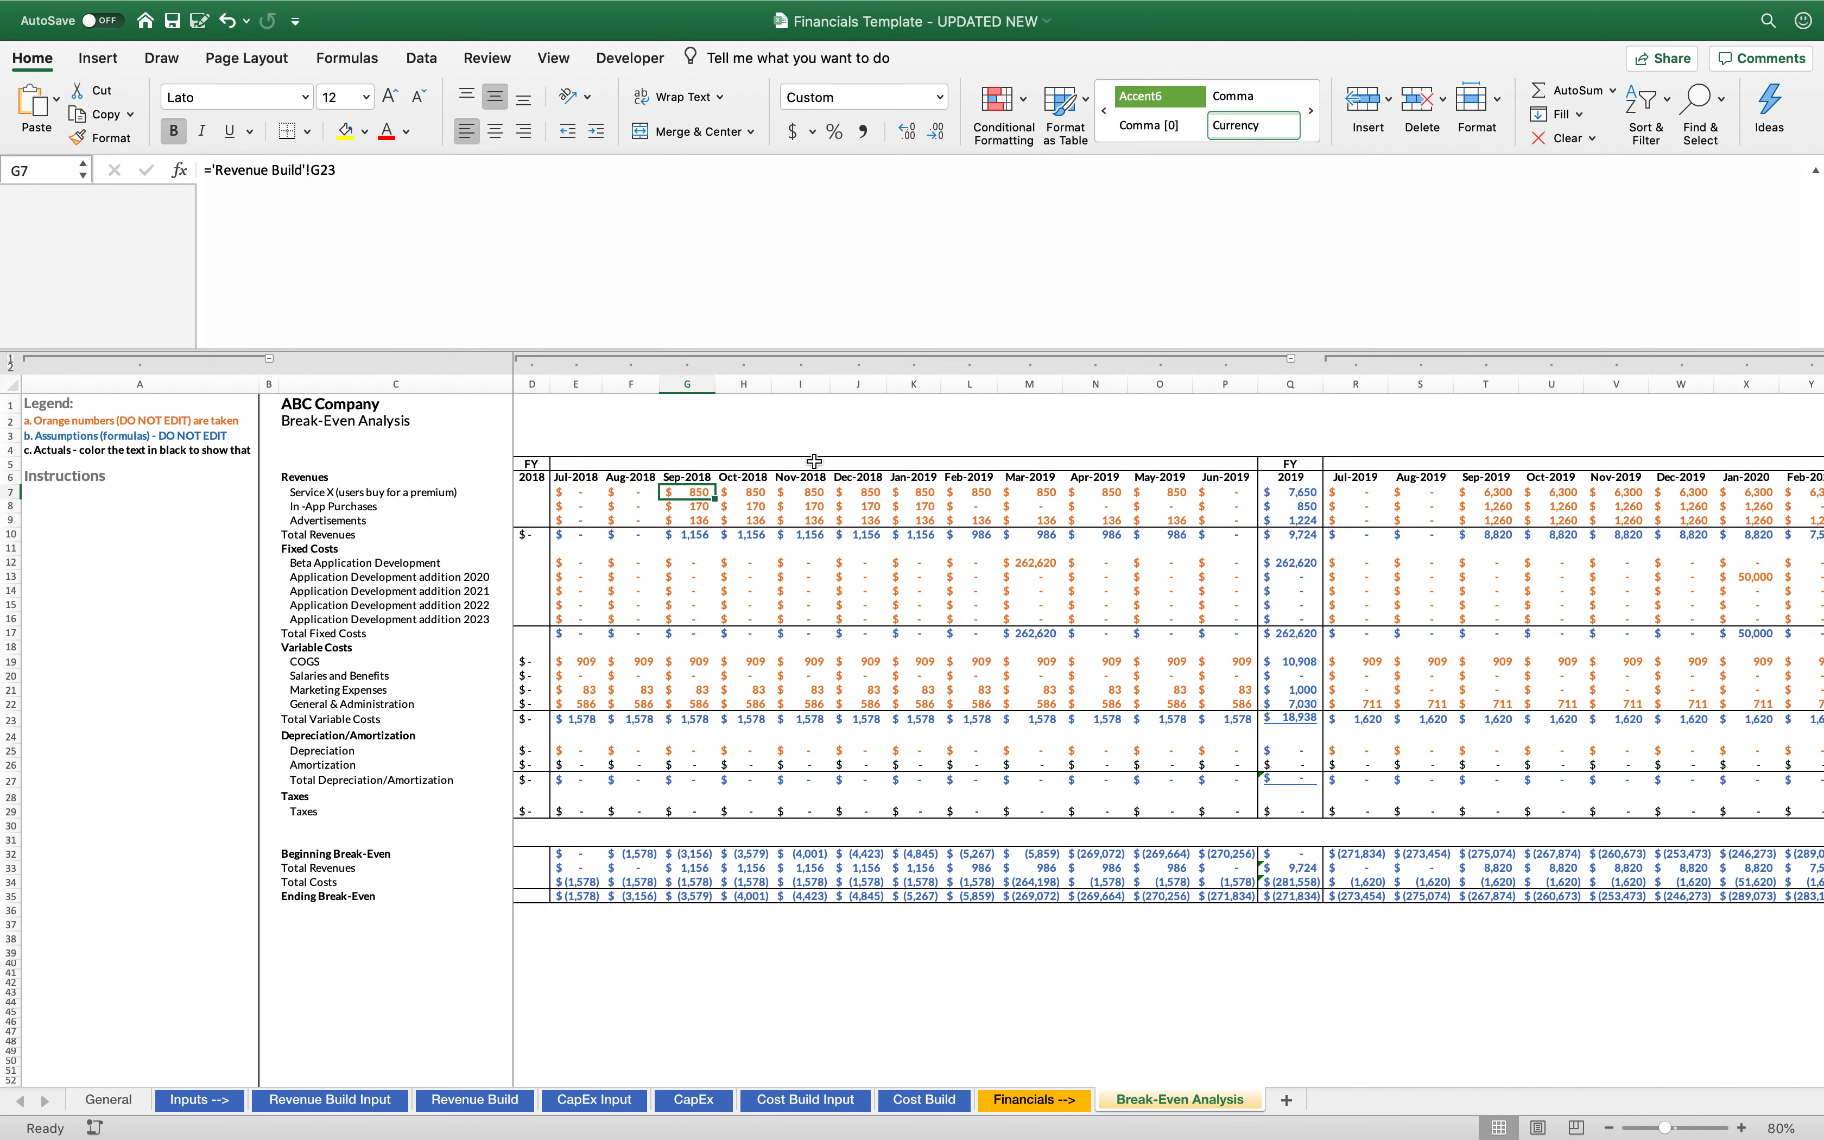
left_click(465, 492)
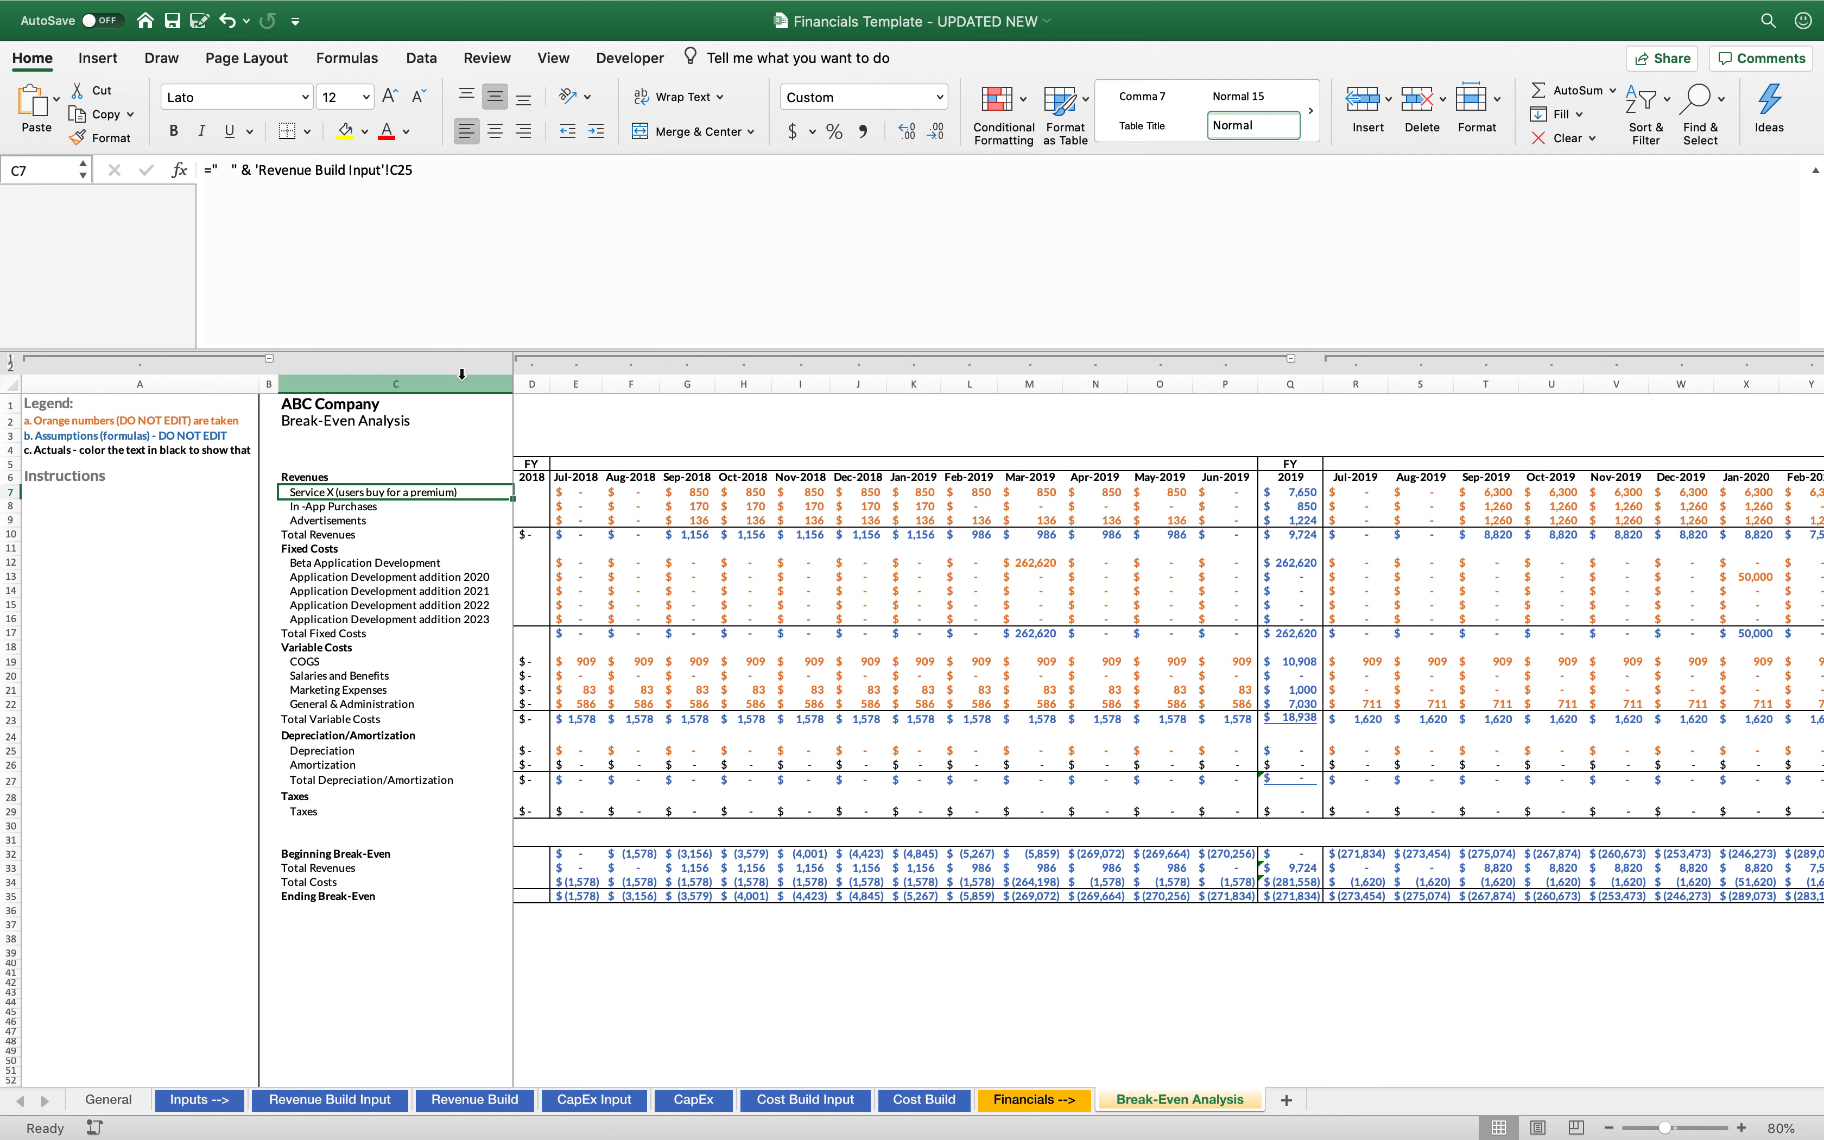
left_click(371, 510)
left_click(372, 520)
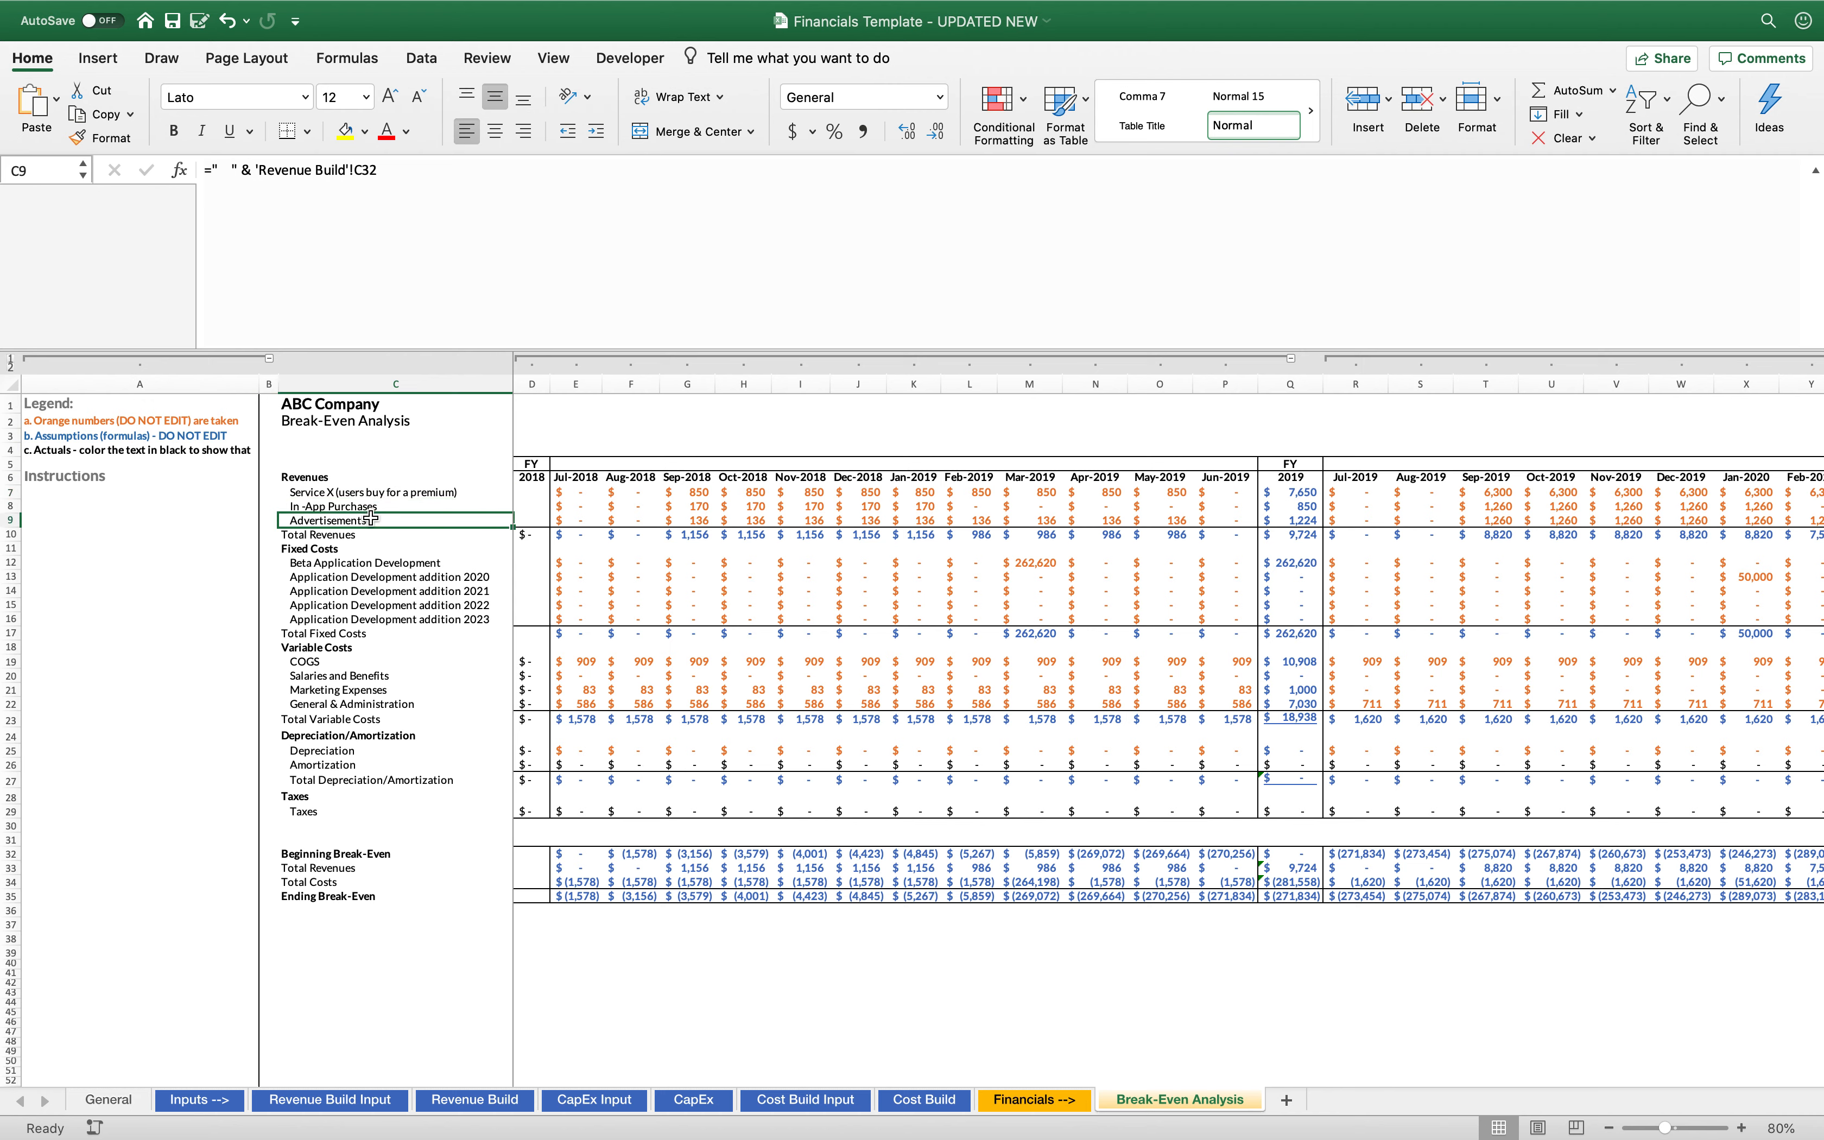
left_click(380, 492)
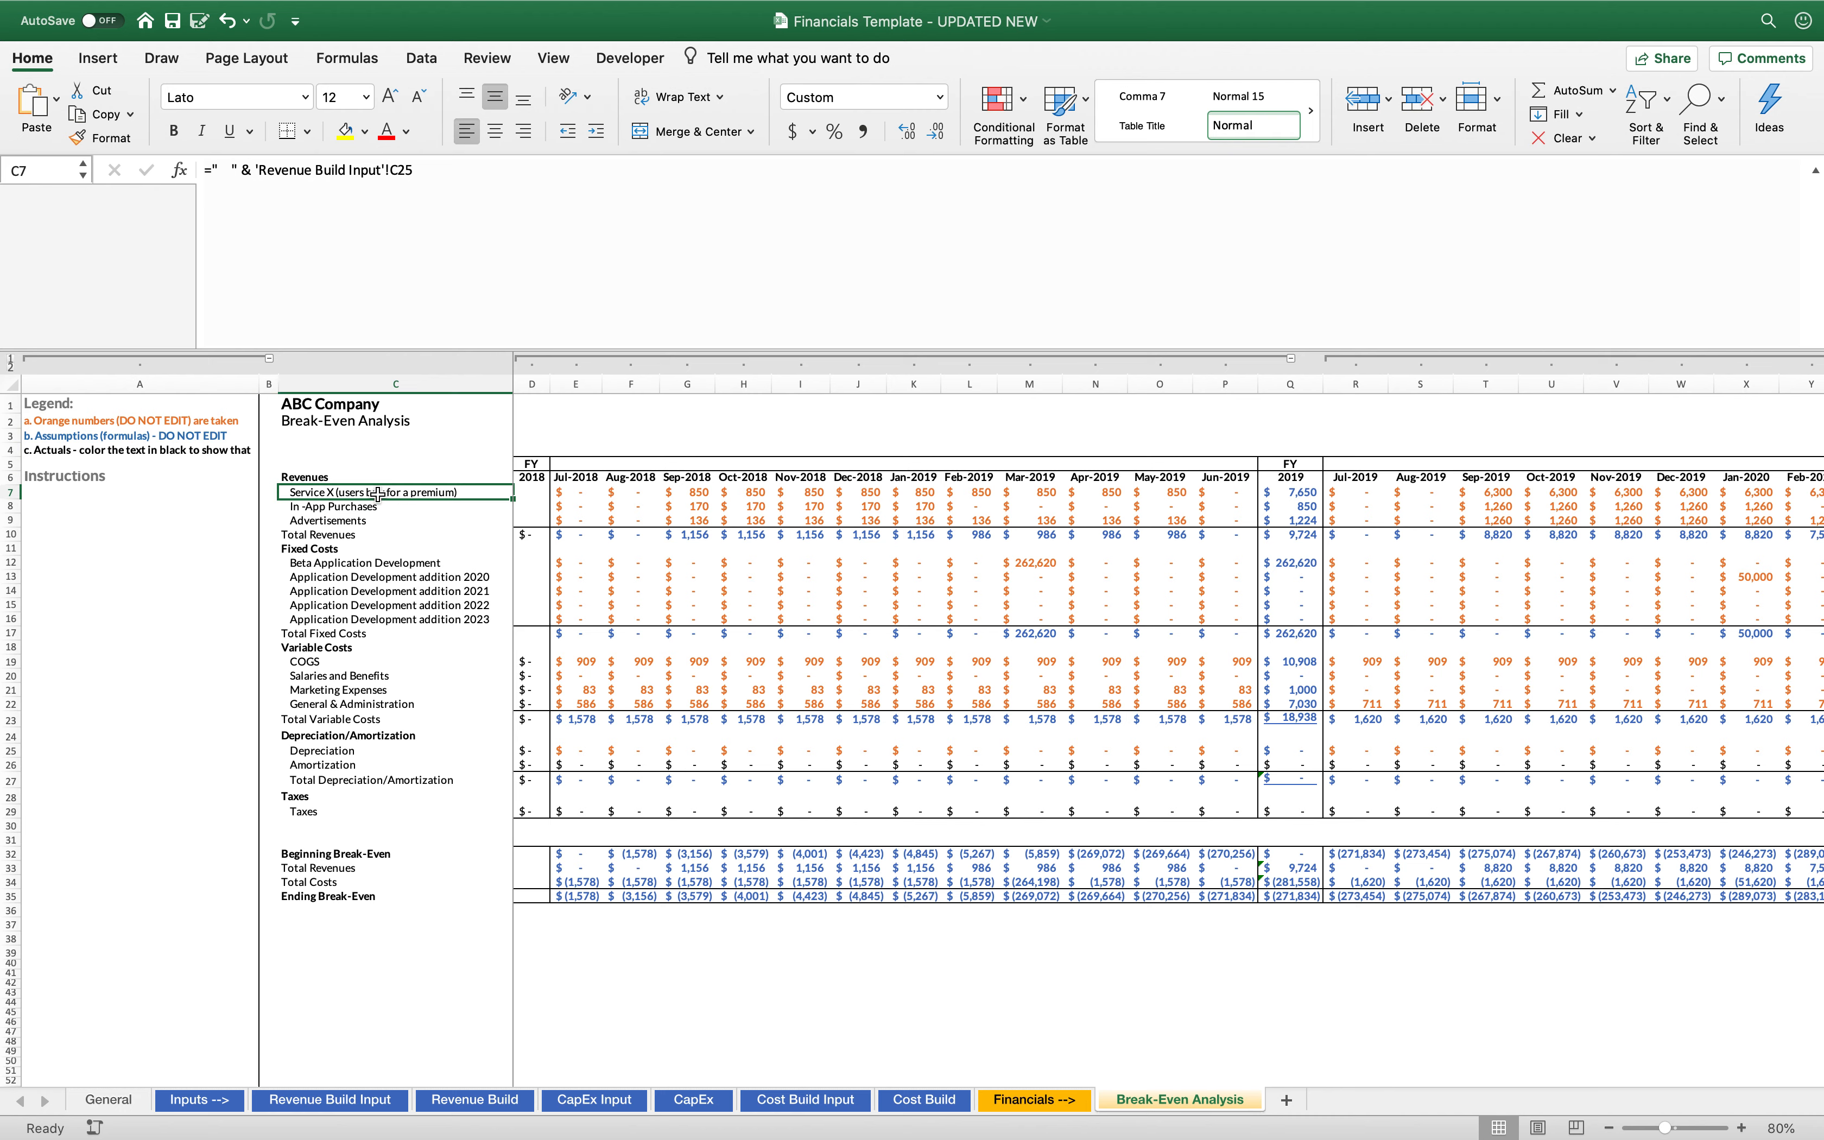
left_click(364, 507)
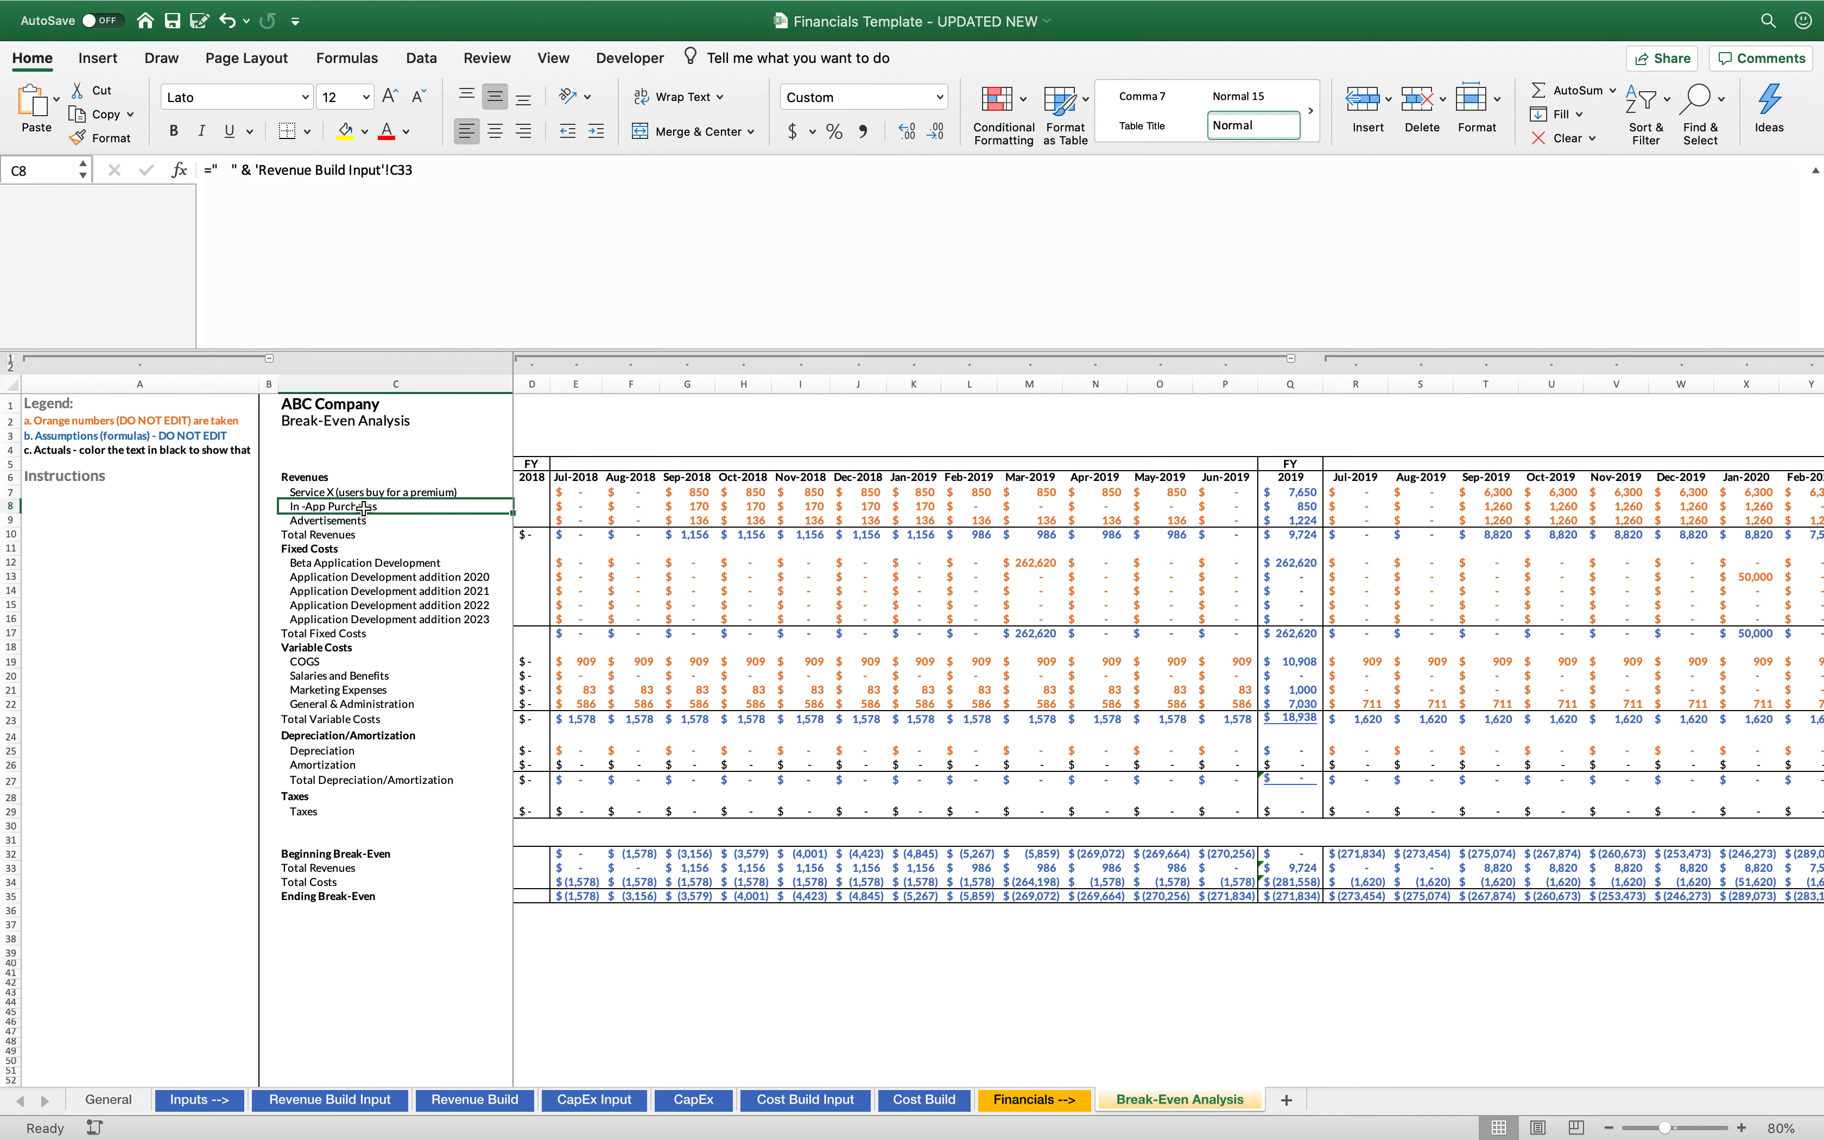
left_click(368, 521)
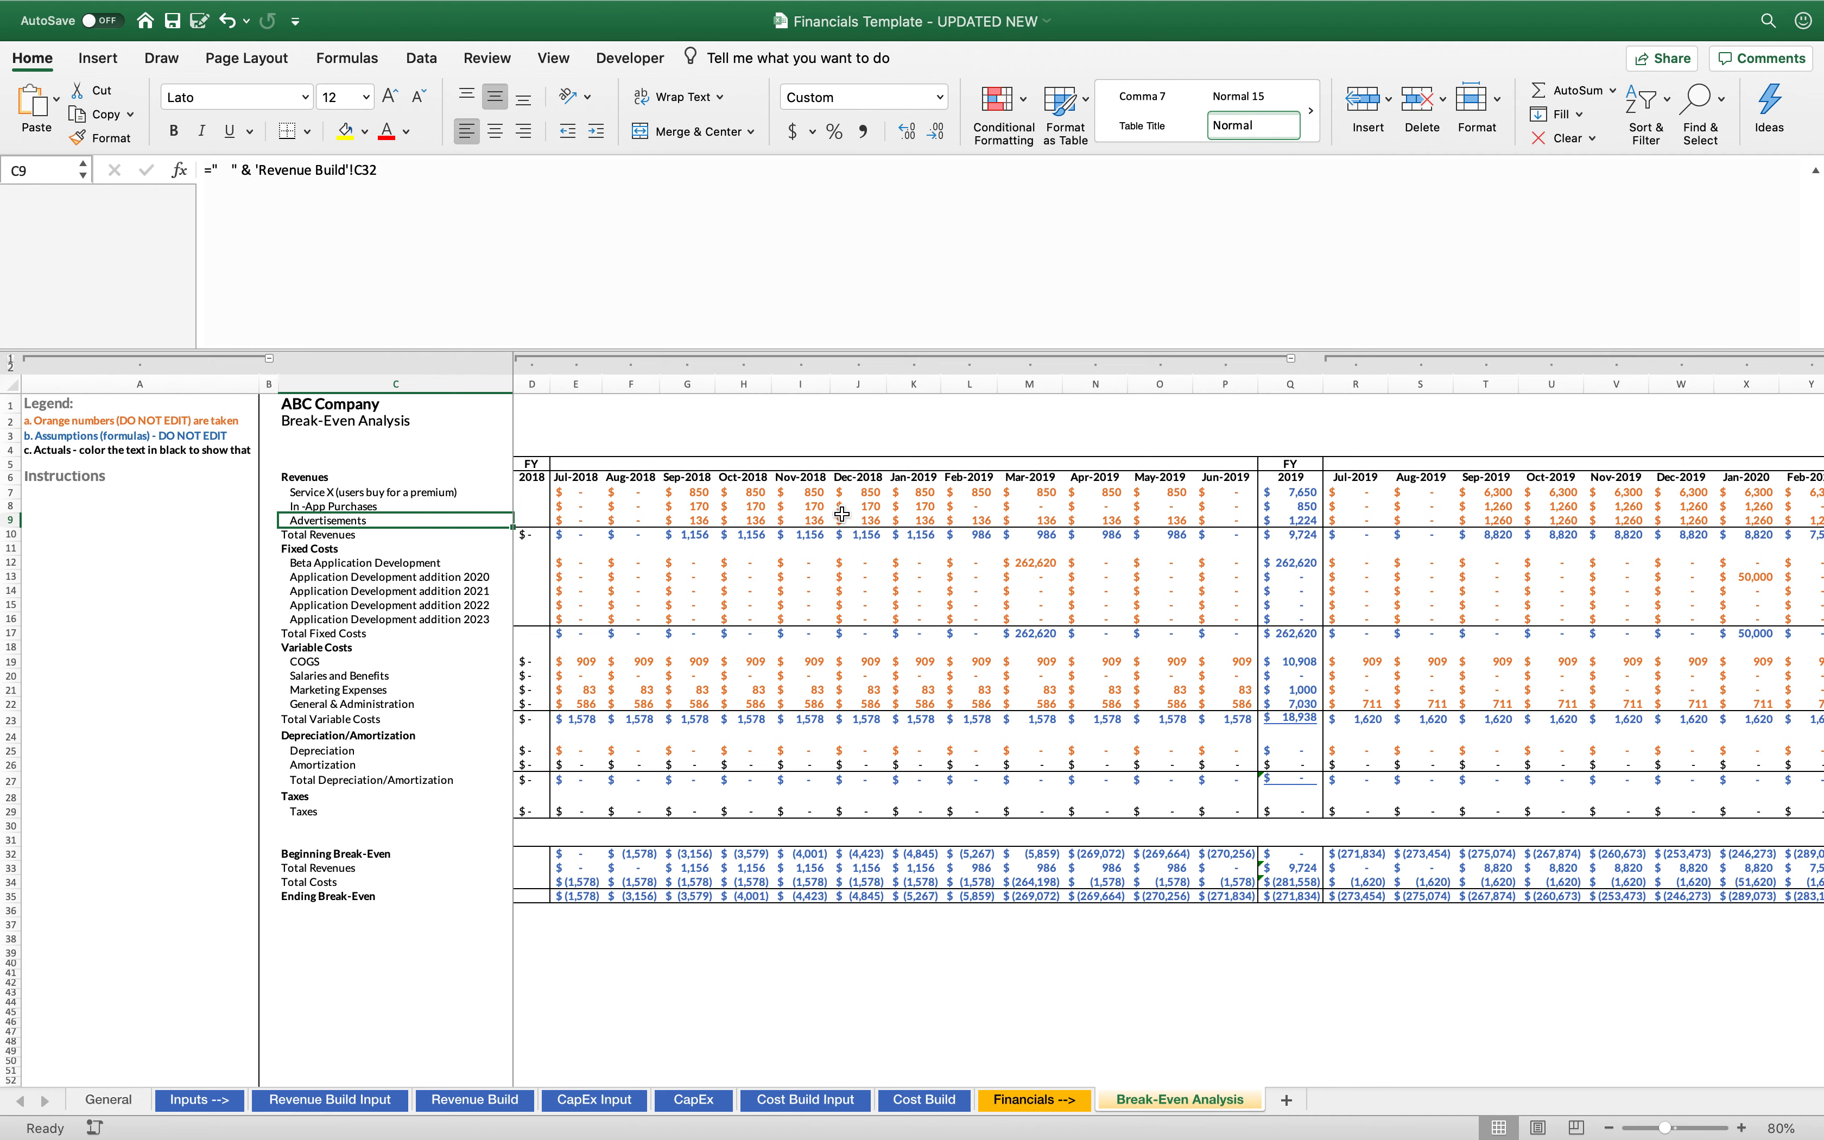
left_click(800, 506)
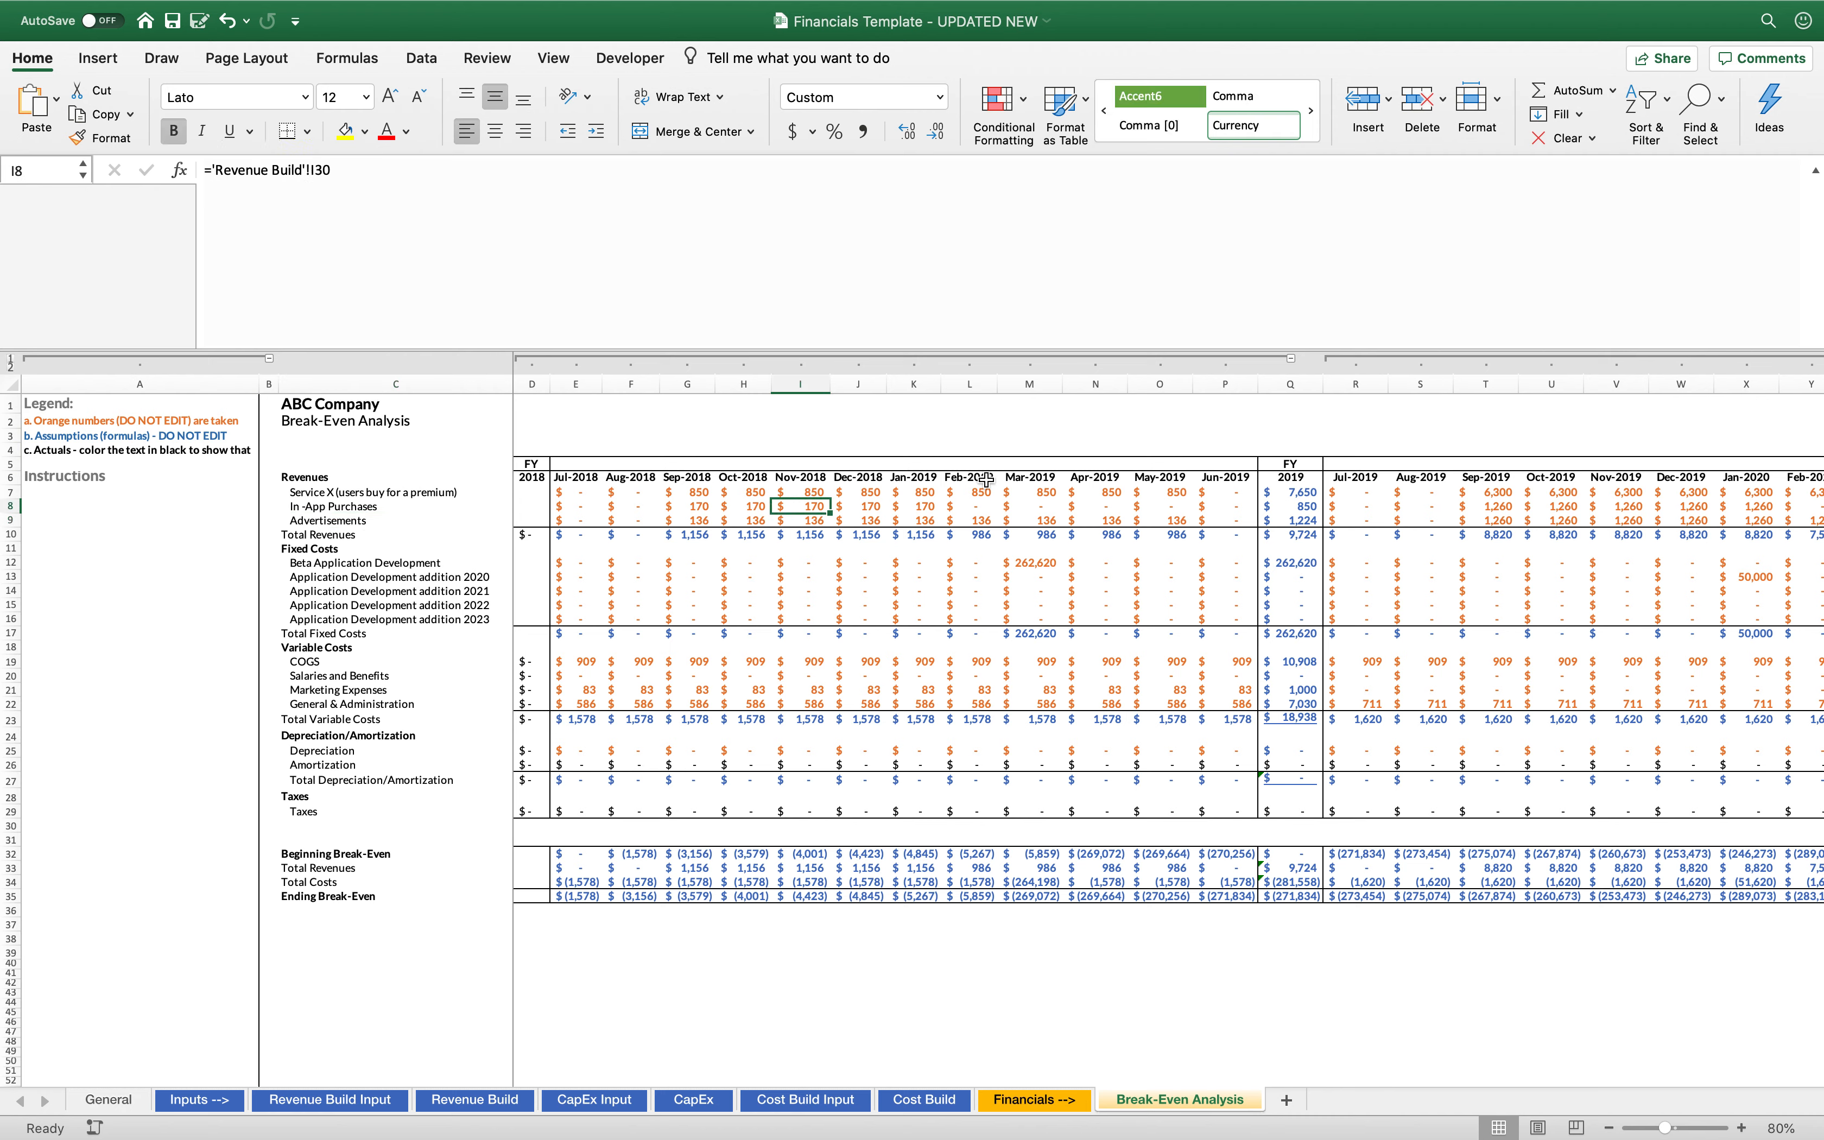
left_click(1306, 543)
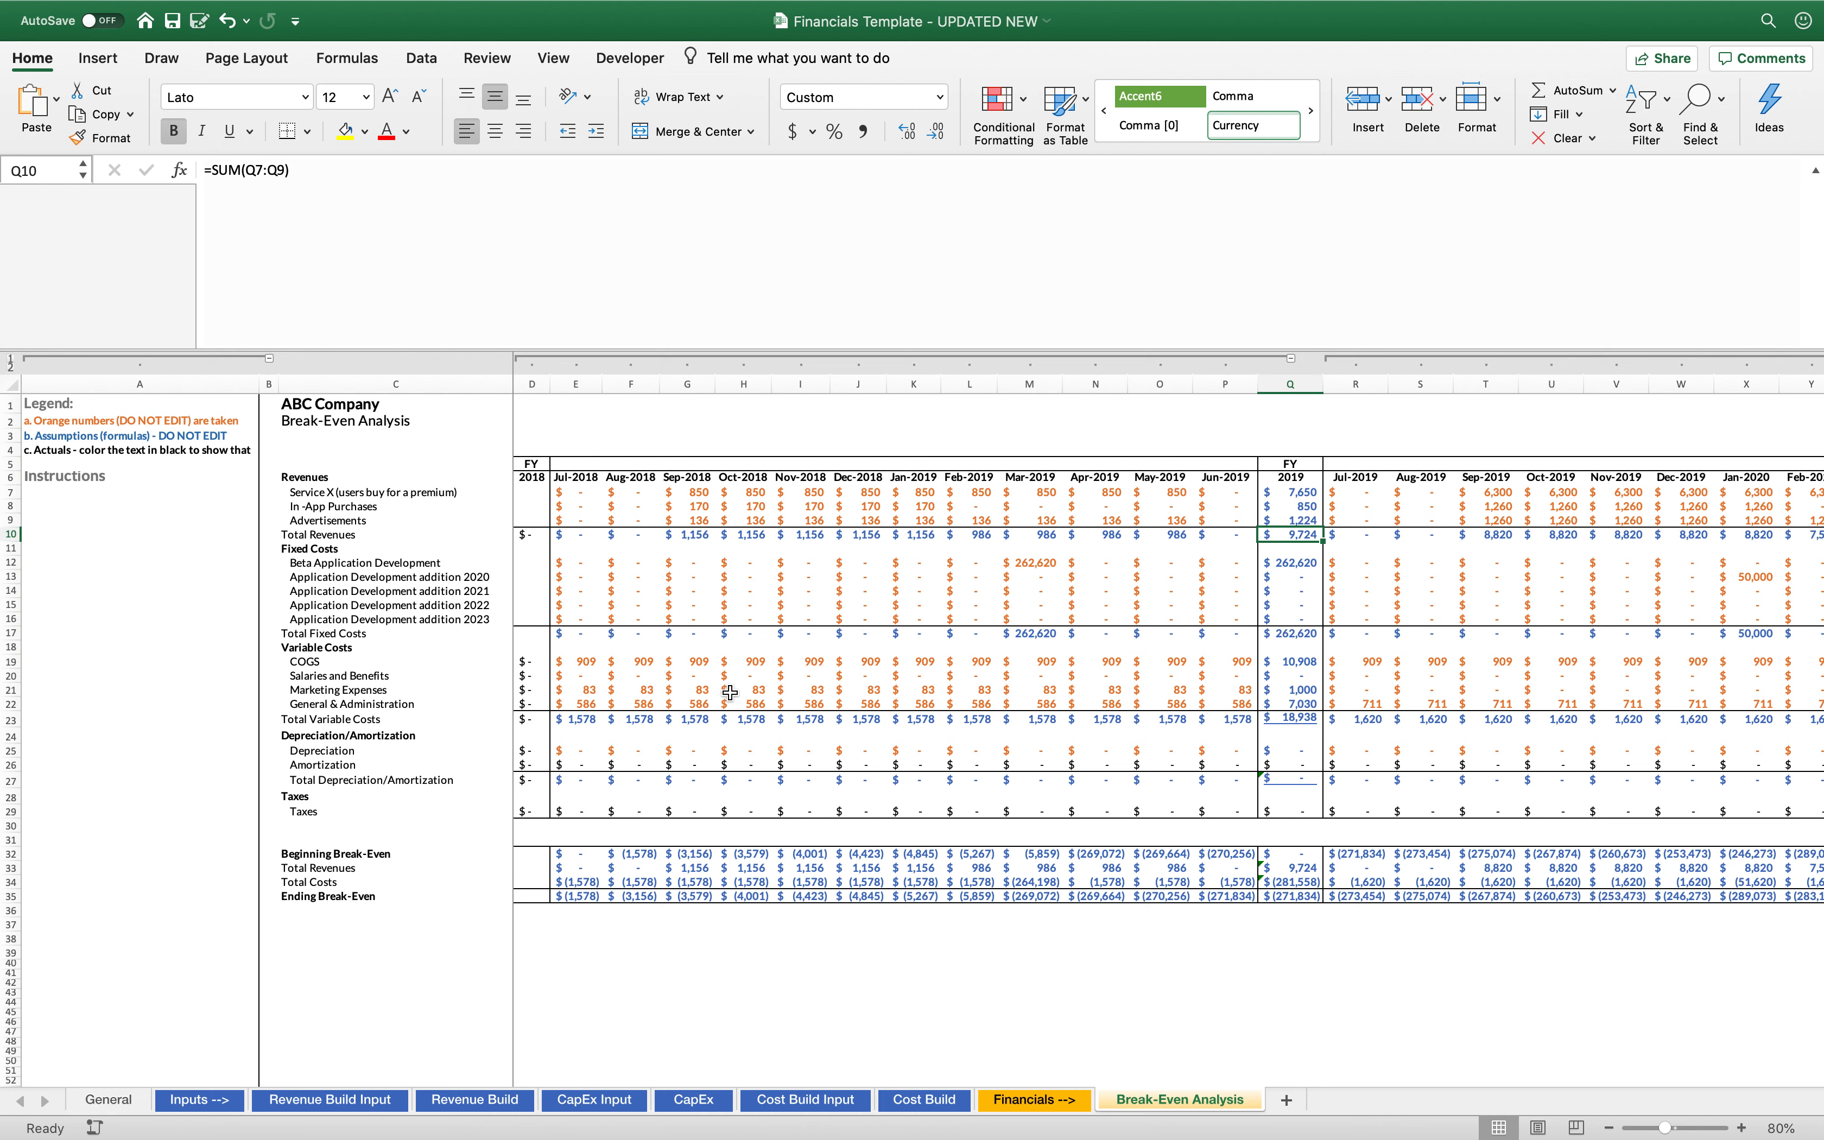
Rename the COGS label under Variable Costs as "COGS / Direct Costs"
left_click(299, 675)
left_click(298, 655)
left_click(284, 170)
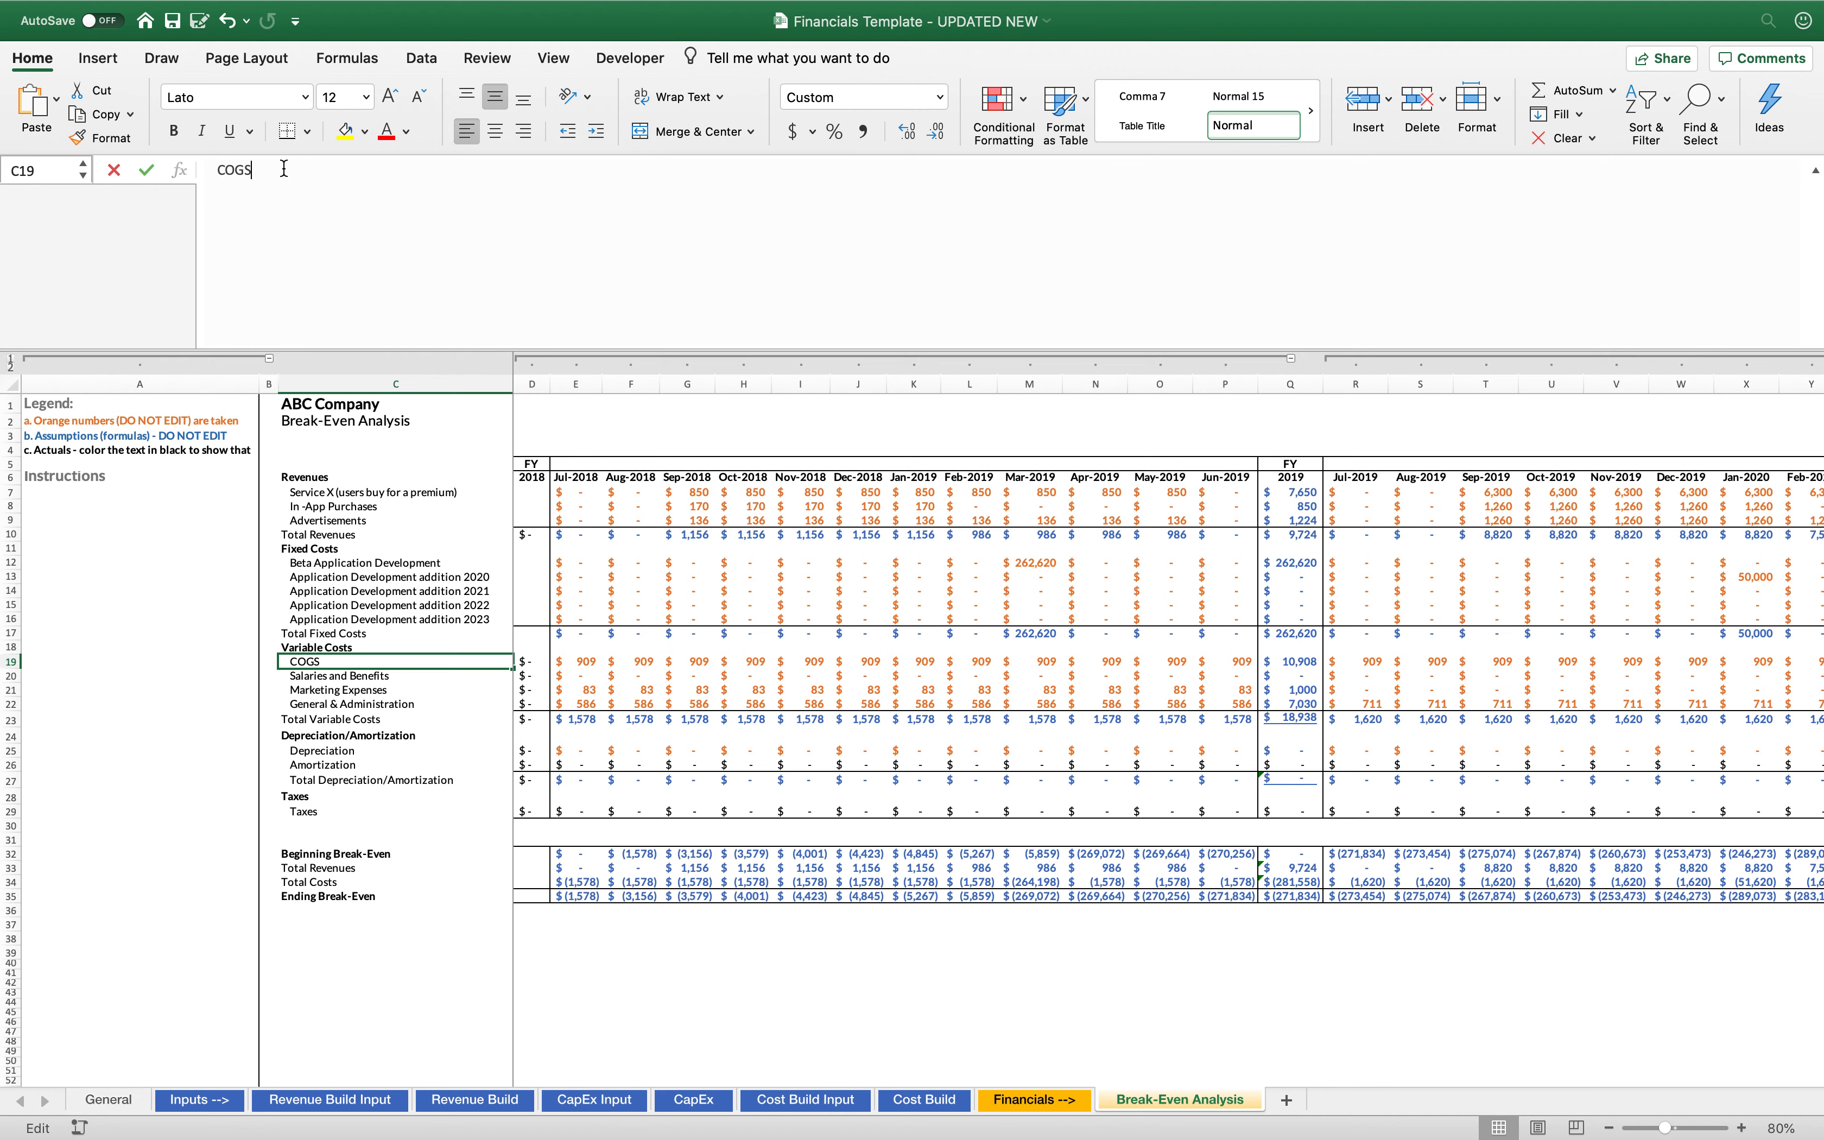
type("/ Direct COsts")
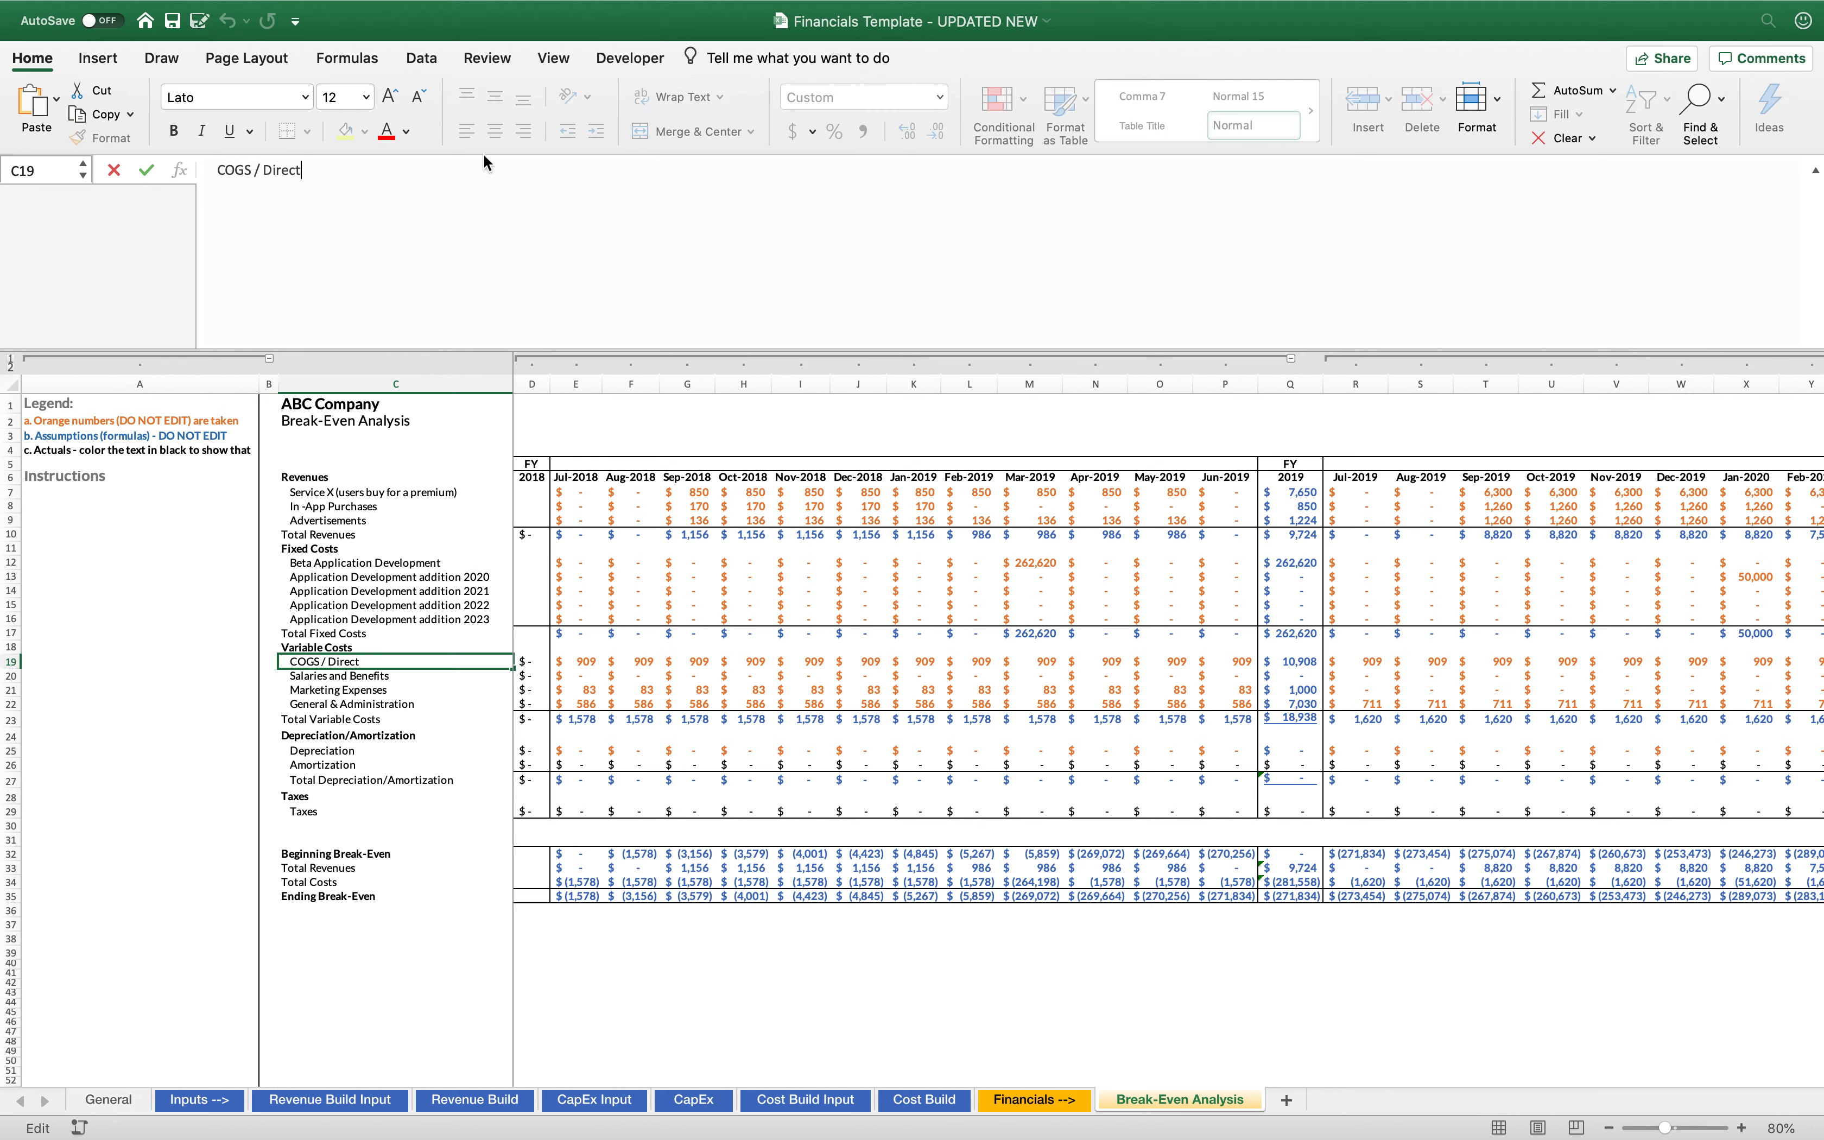
key("BackSpace")
key("BackSpace")
key("BackSpace")
key("BackSpace")
type("osts")
key("Return")
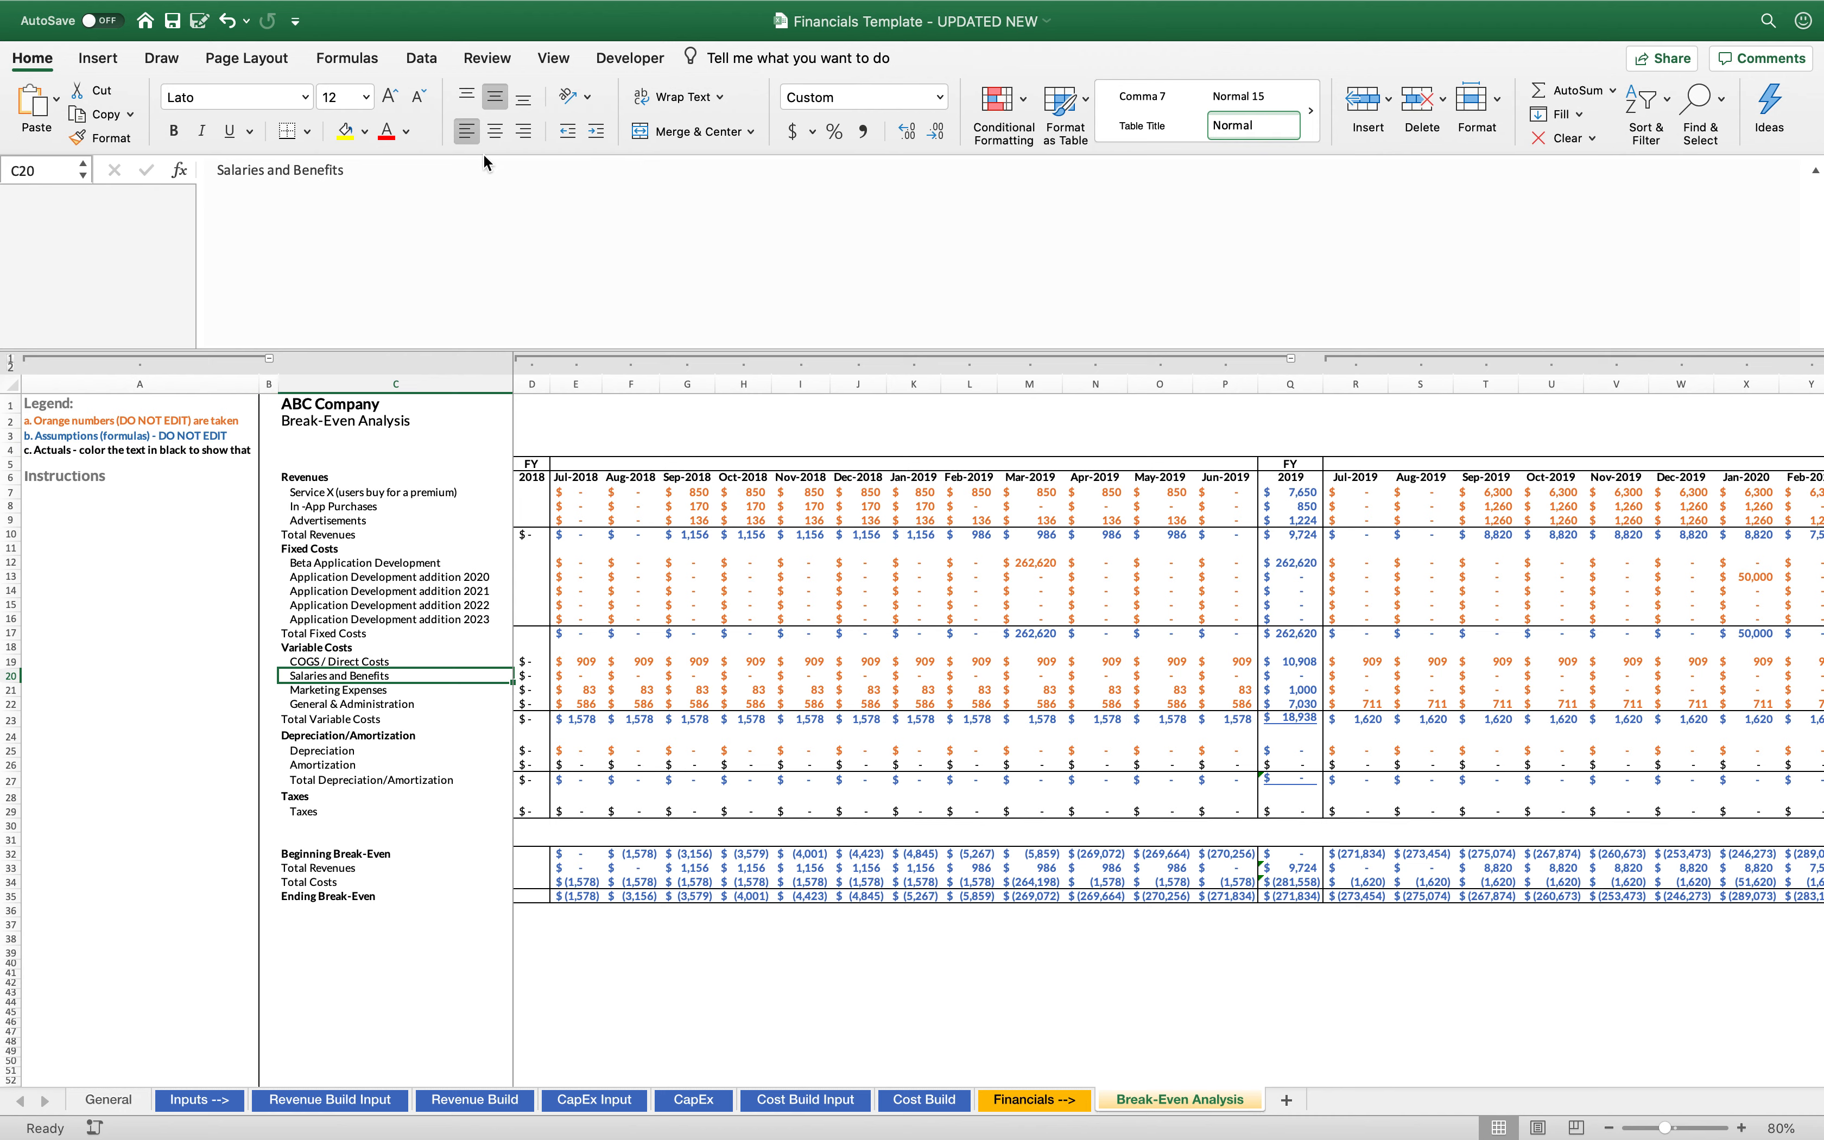
Replace the General & Administration label in C22 with "Other Expenses"
key("Down")
key("Down")
key("Down")
key("Up")
type("Other Expenses")
key("Return")
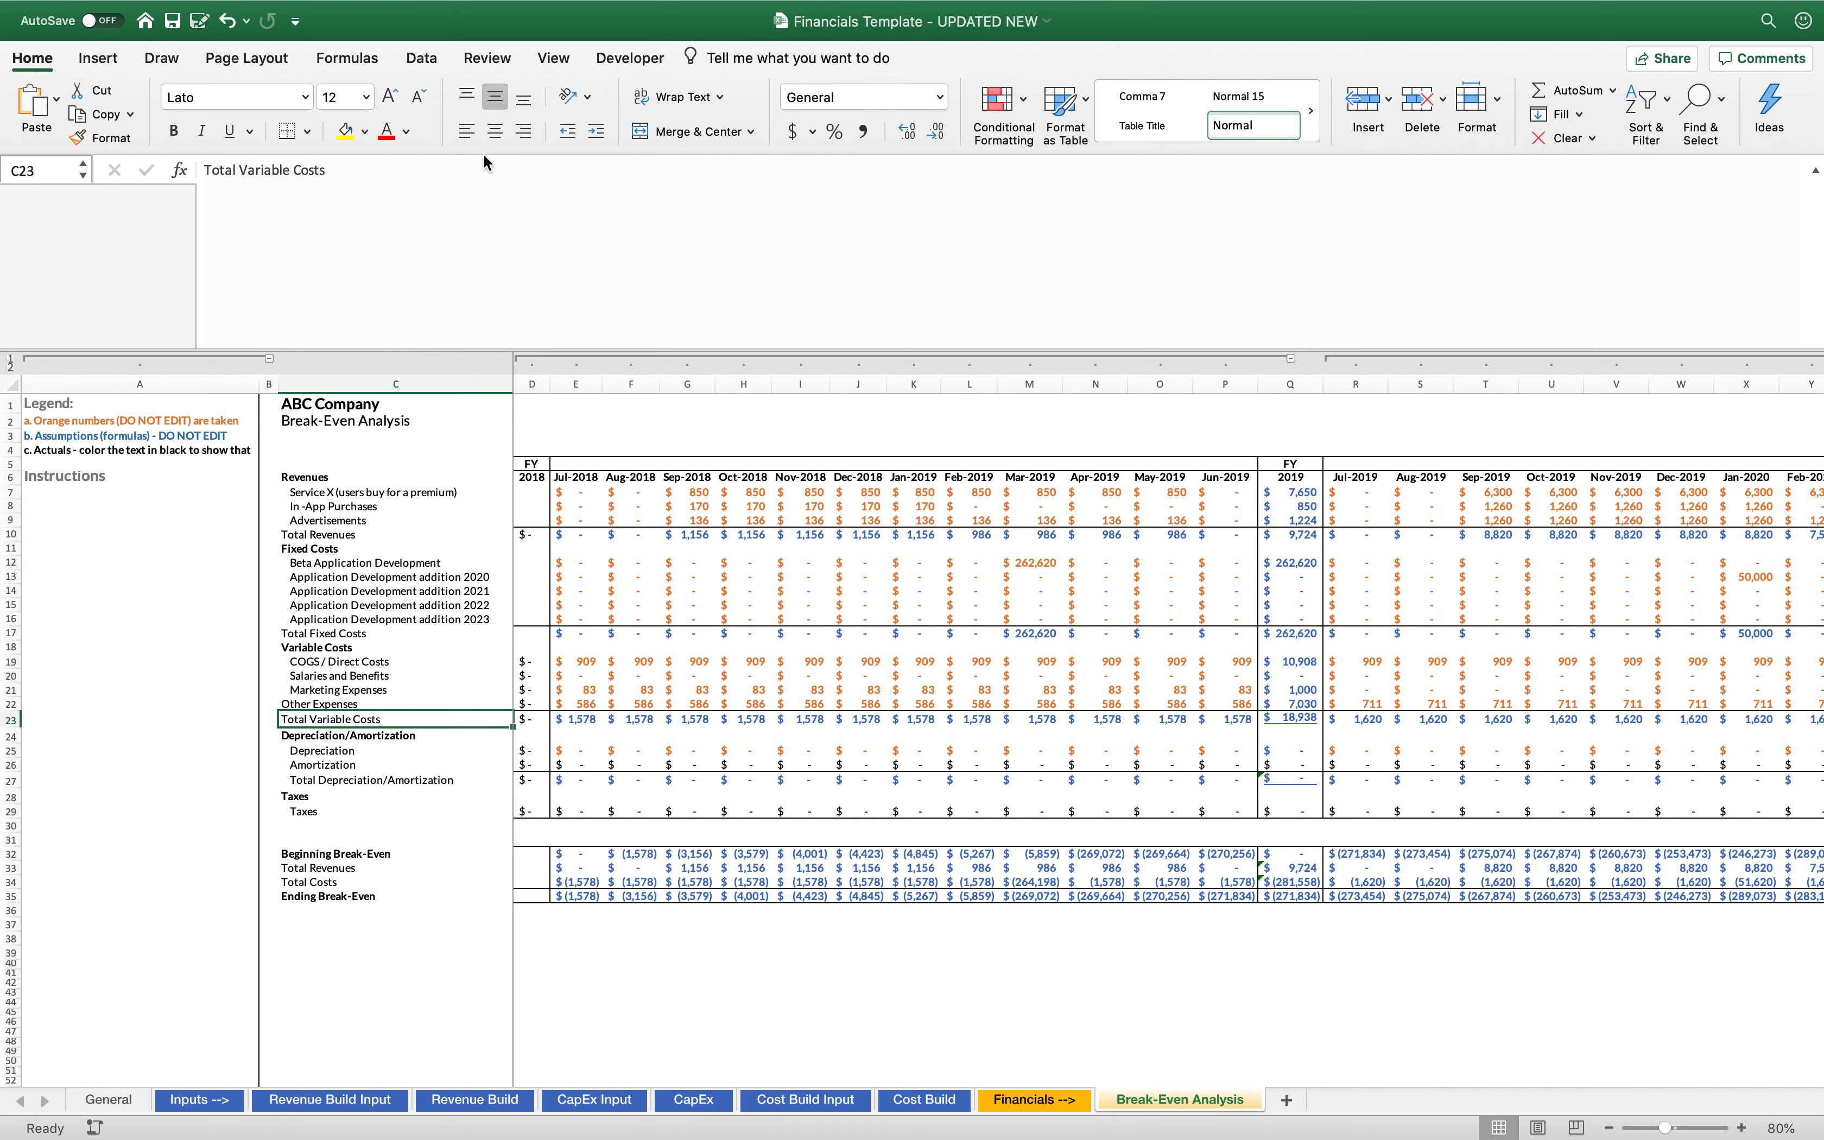
Change the label in C22 to "Total Expenses"
key("Down")
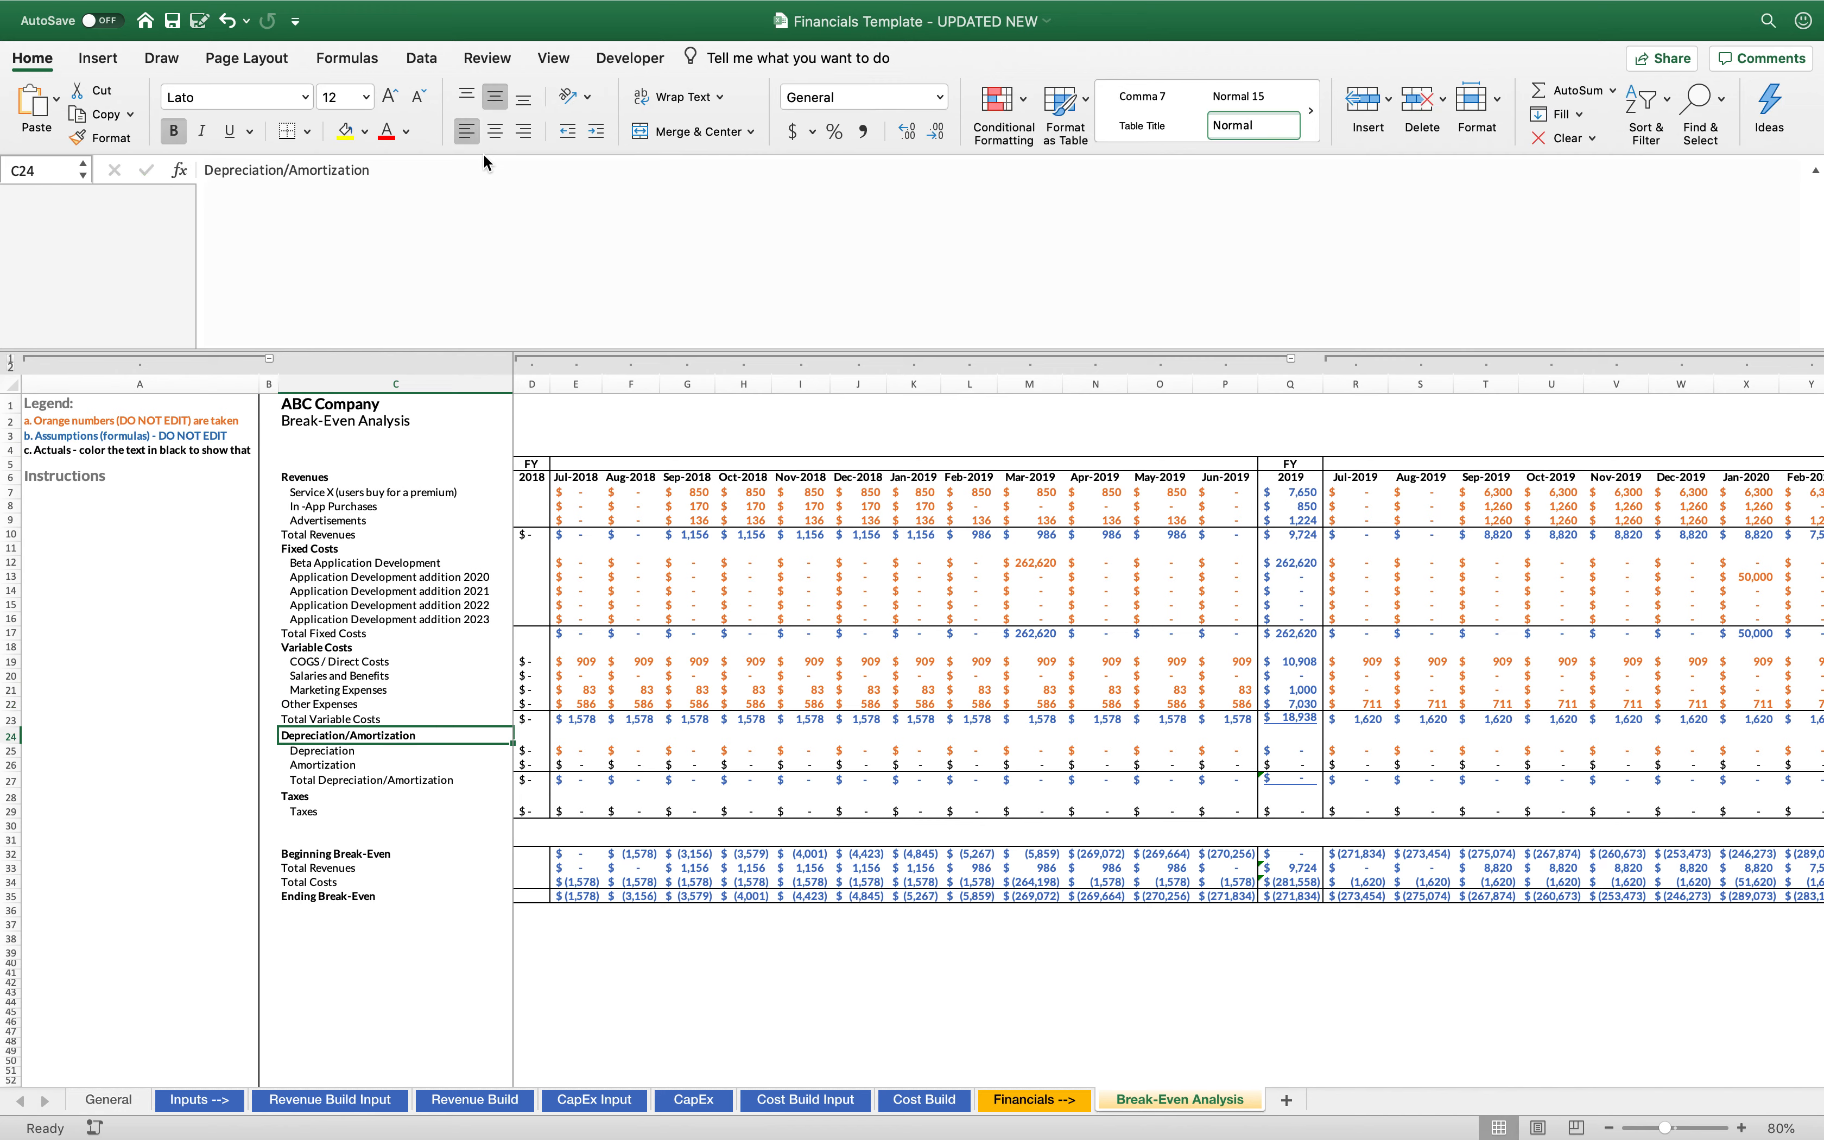
key("Up")
key("Up")
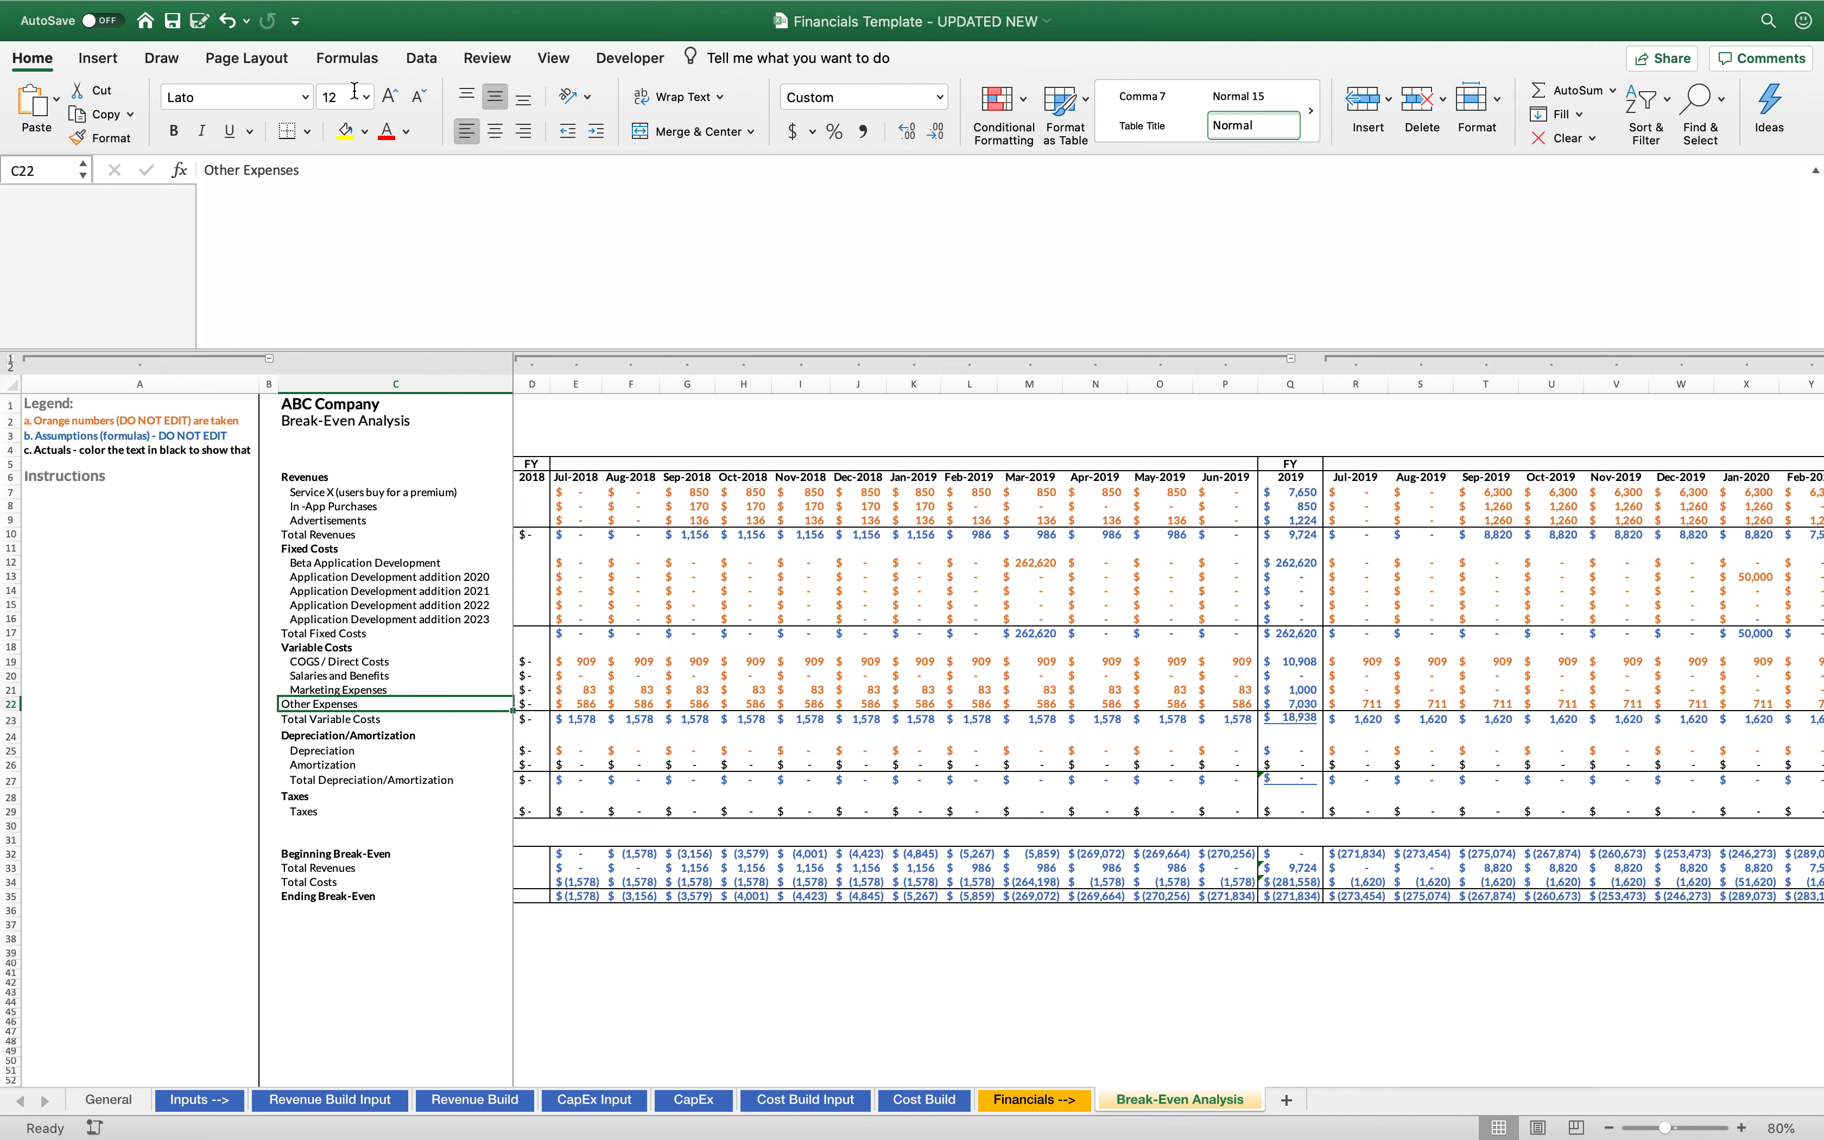
left_click(205, 169)
type("Total")
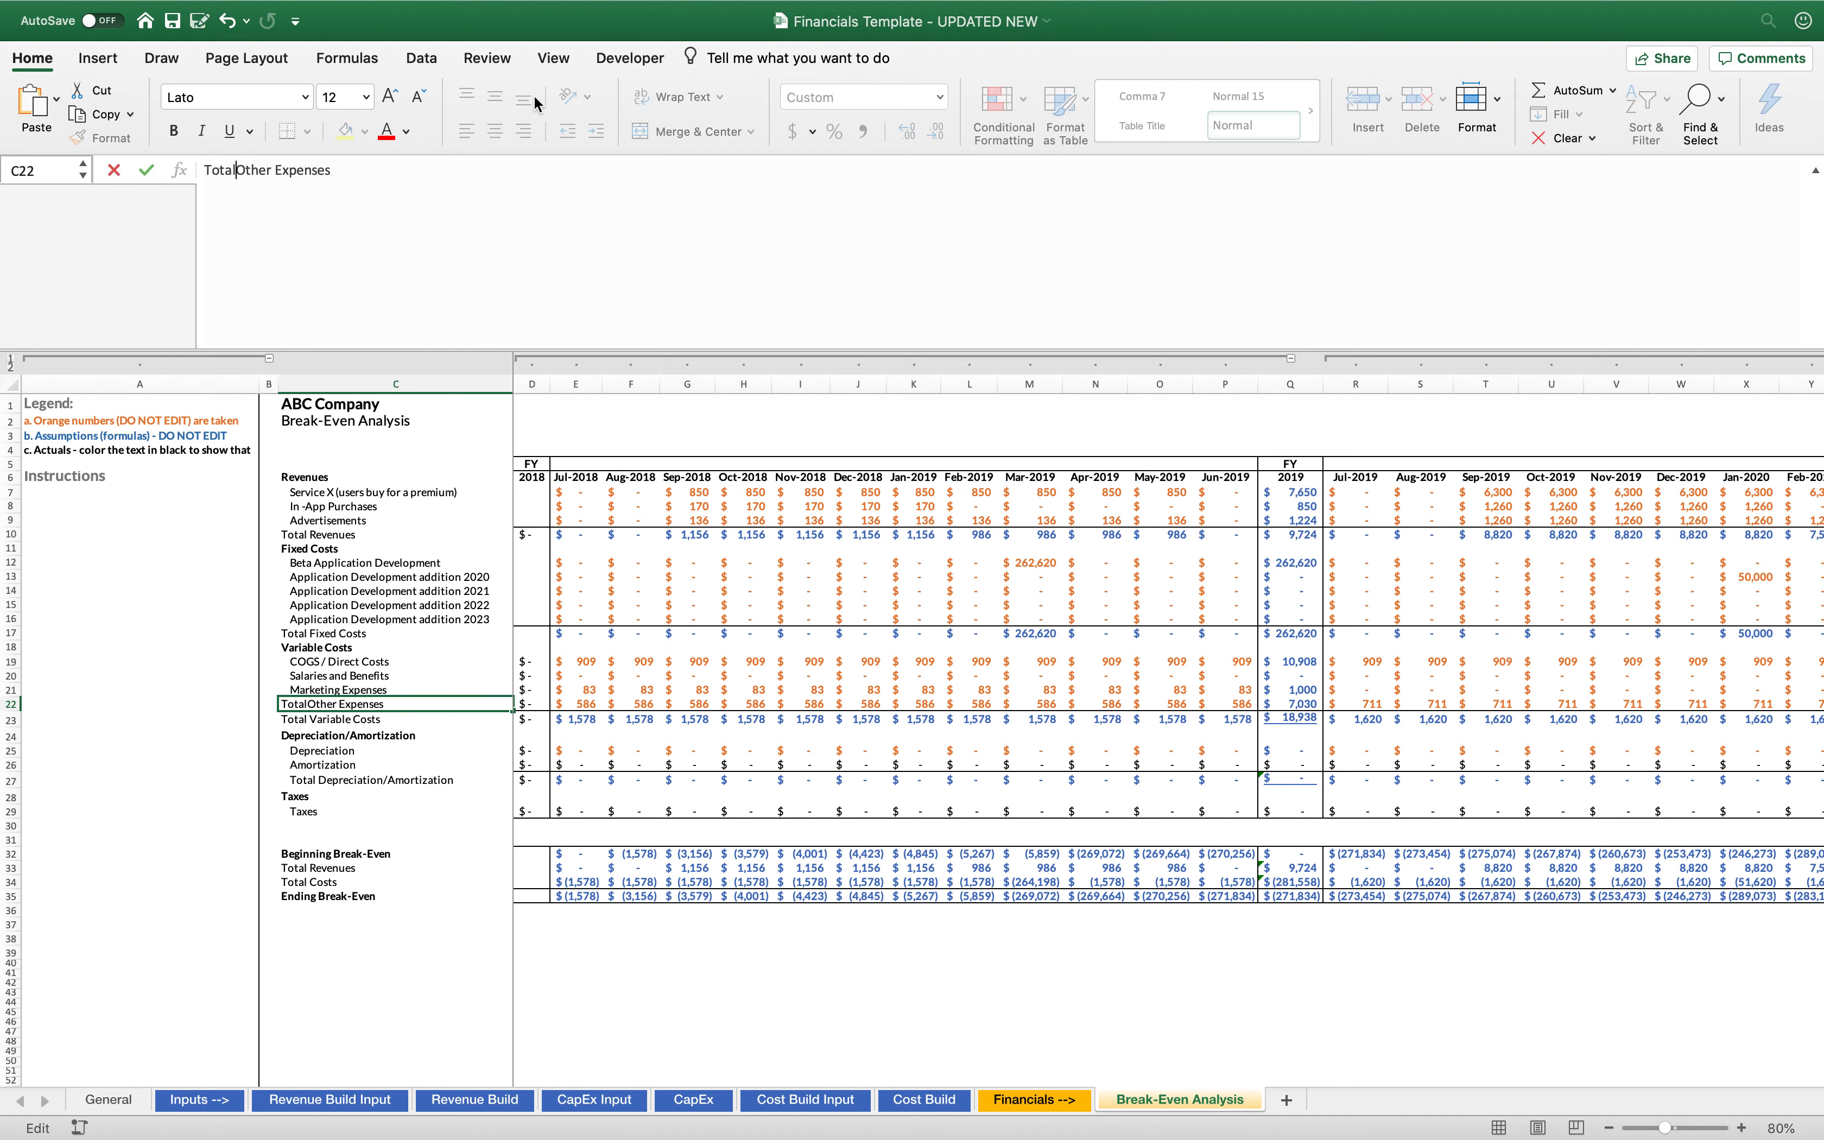
key("Delete")
key("Delete")
key("Delete")
key("Delete")
key("Delete")
key("Delete")
key("Return")
key("Down")
key("Down")
key("Down")
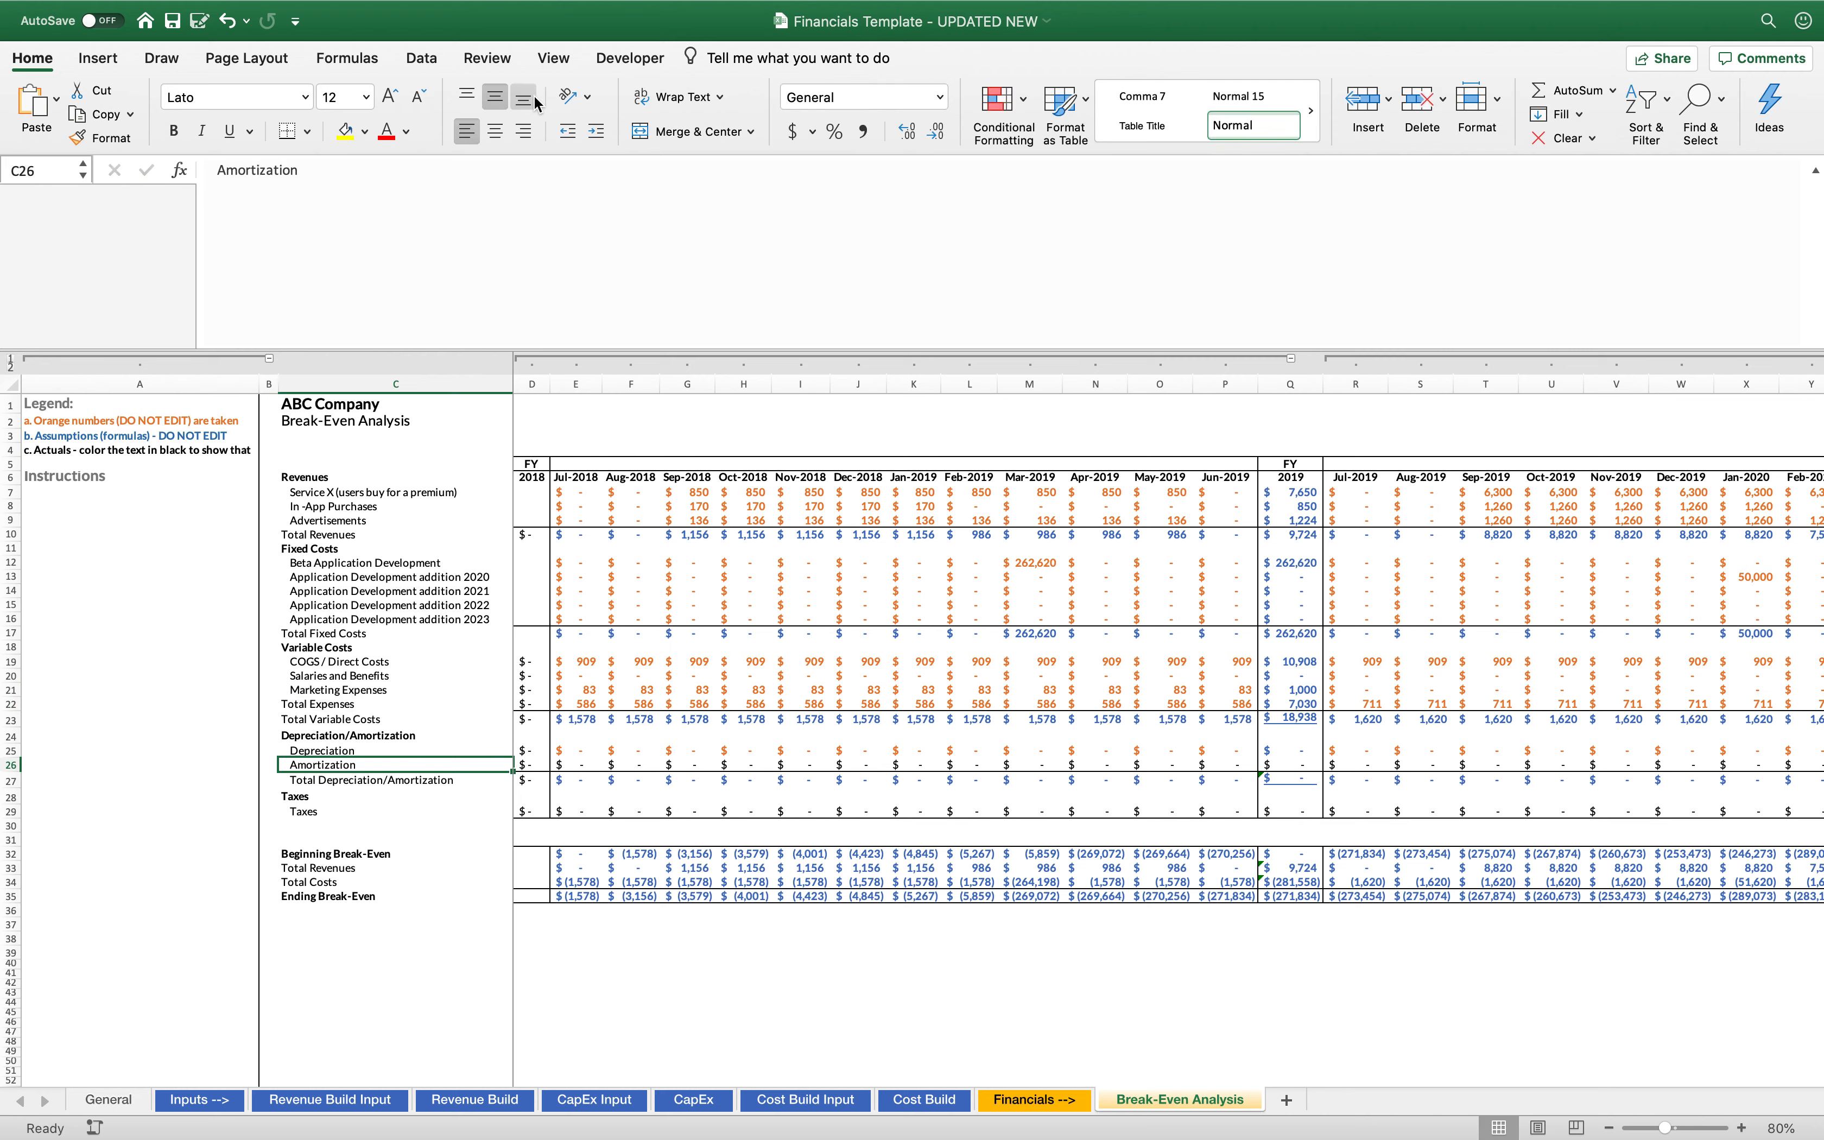
Change the C22 label to "Other Expenses", indented with leading spaces like the items above it, and save the workbook
left_click(320, 705)
double_click(219, 171)
type("Other")
key("Return")
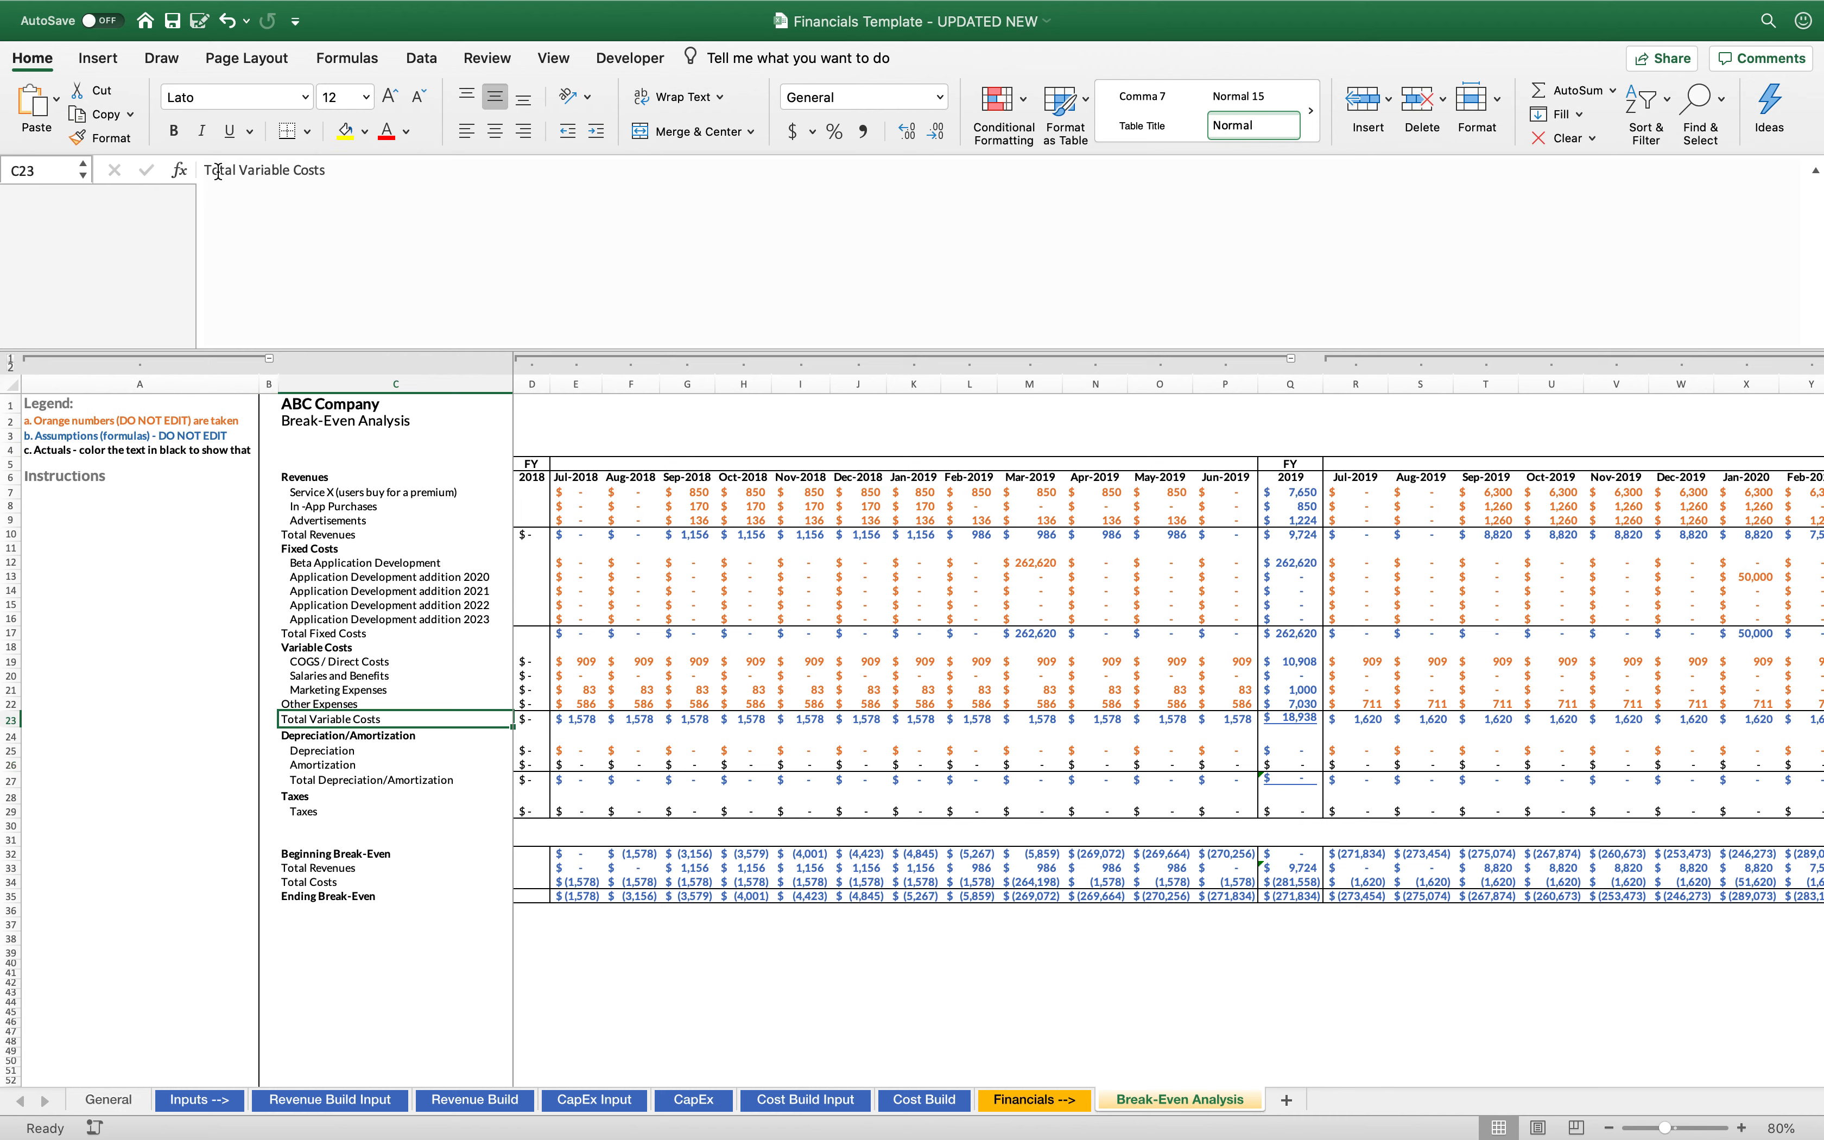
key("Up")
left_click(205, 174)
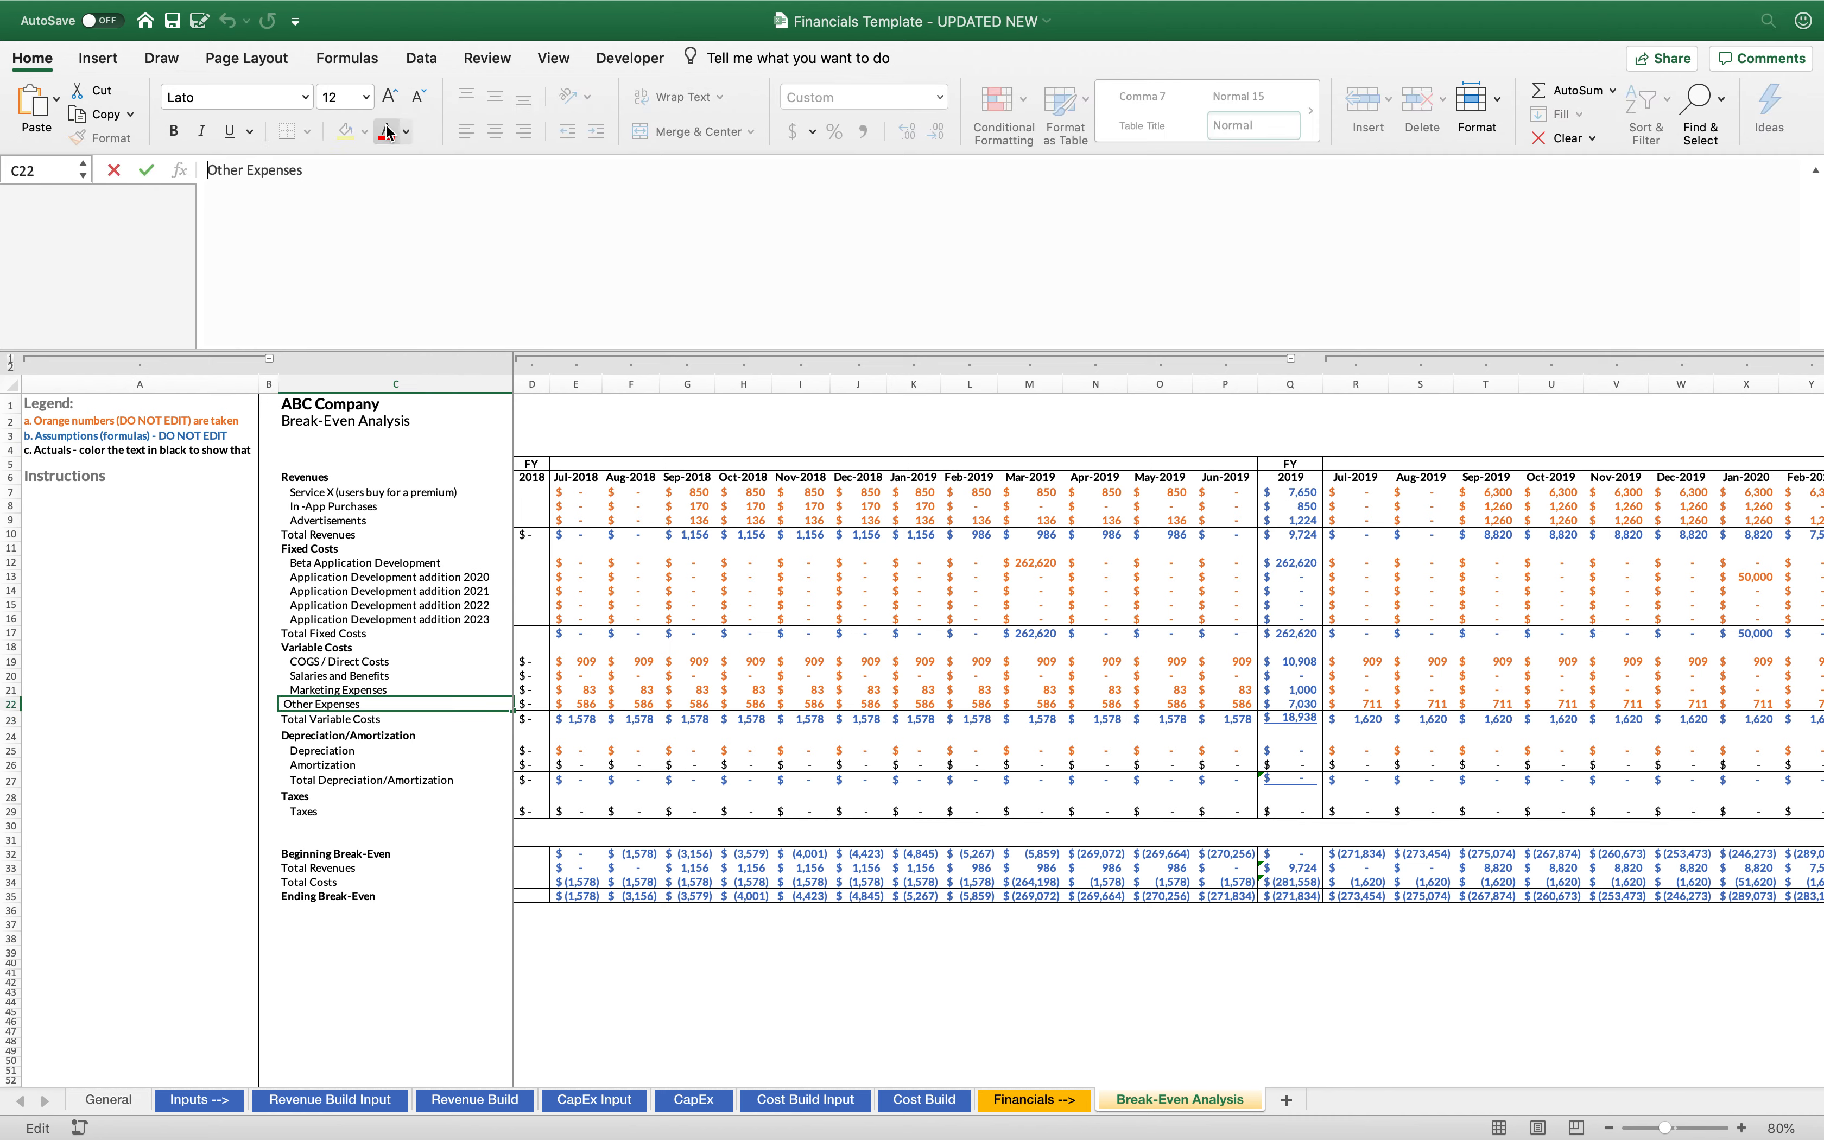
key("Return")
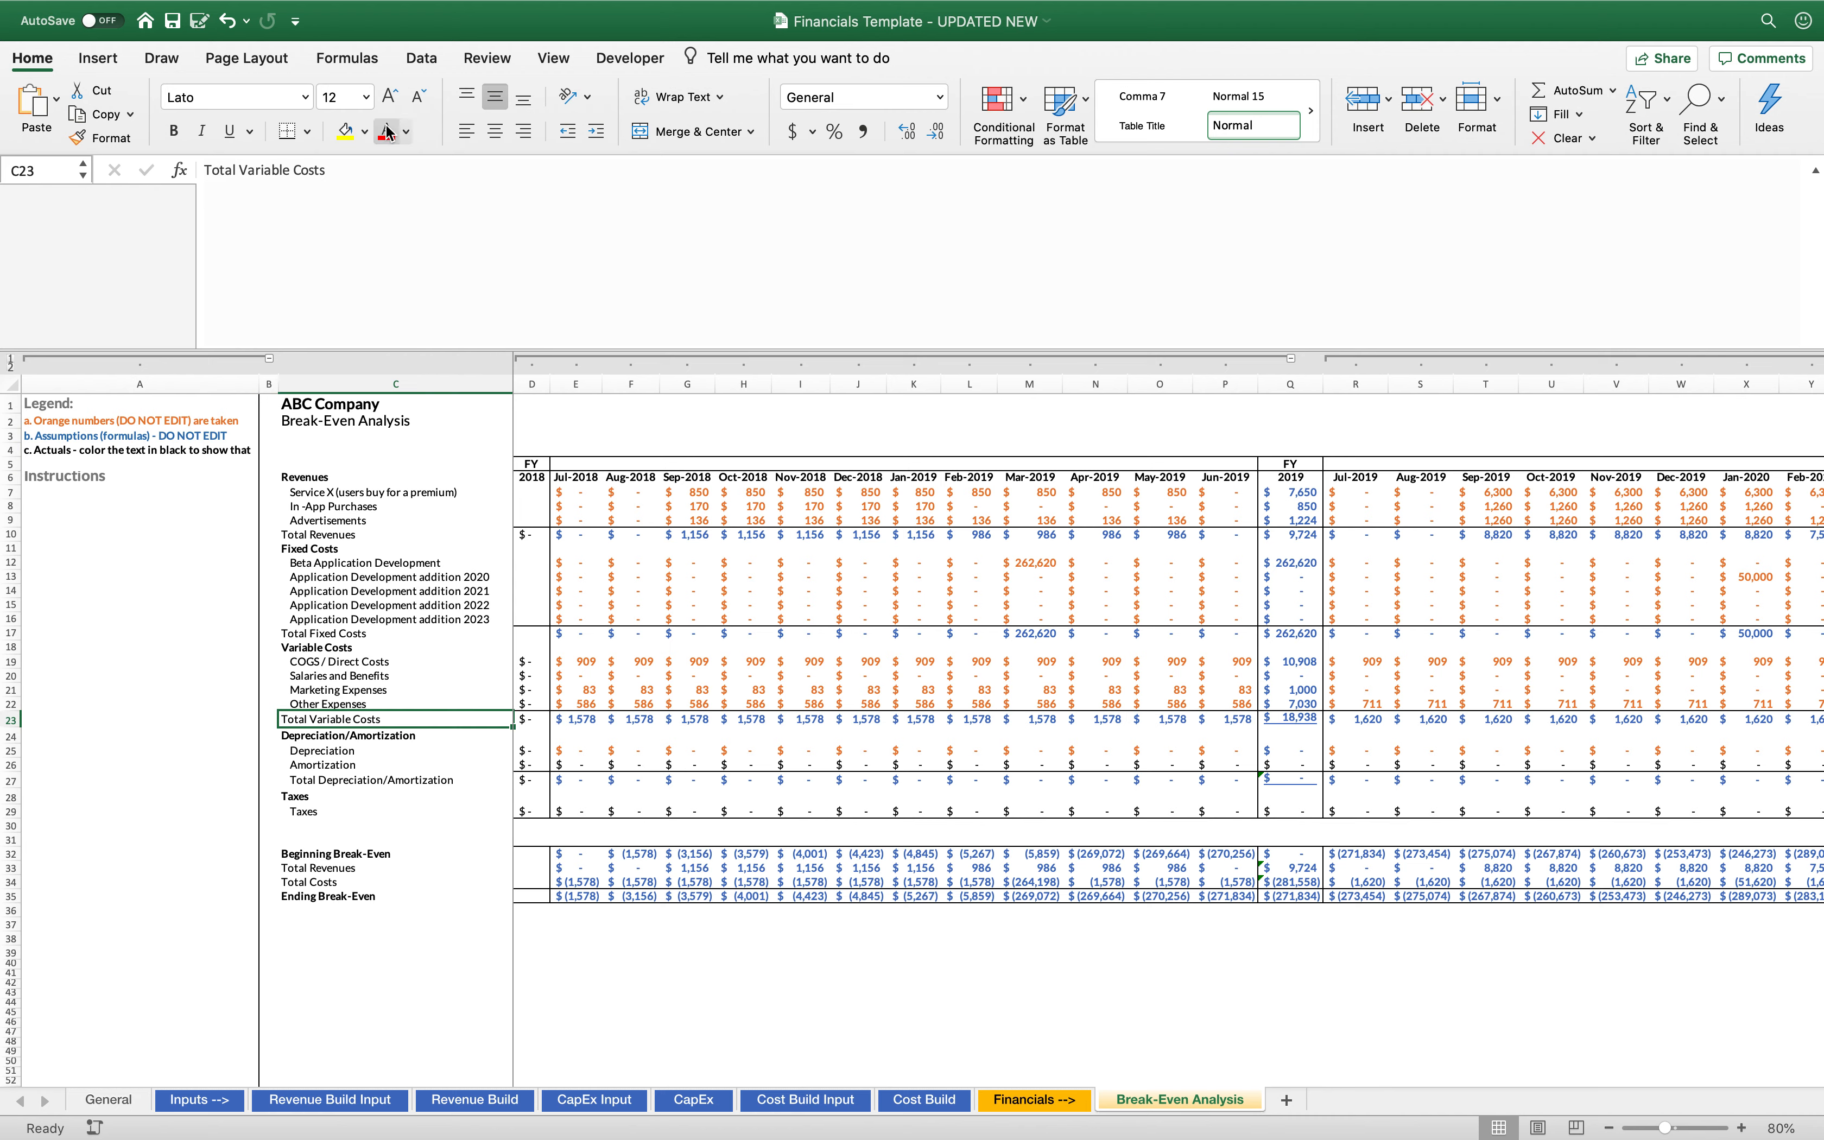
key("super+s")
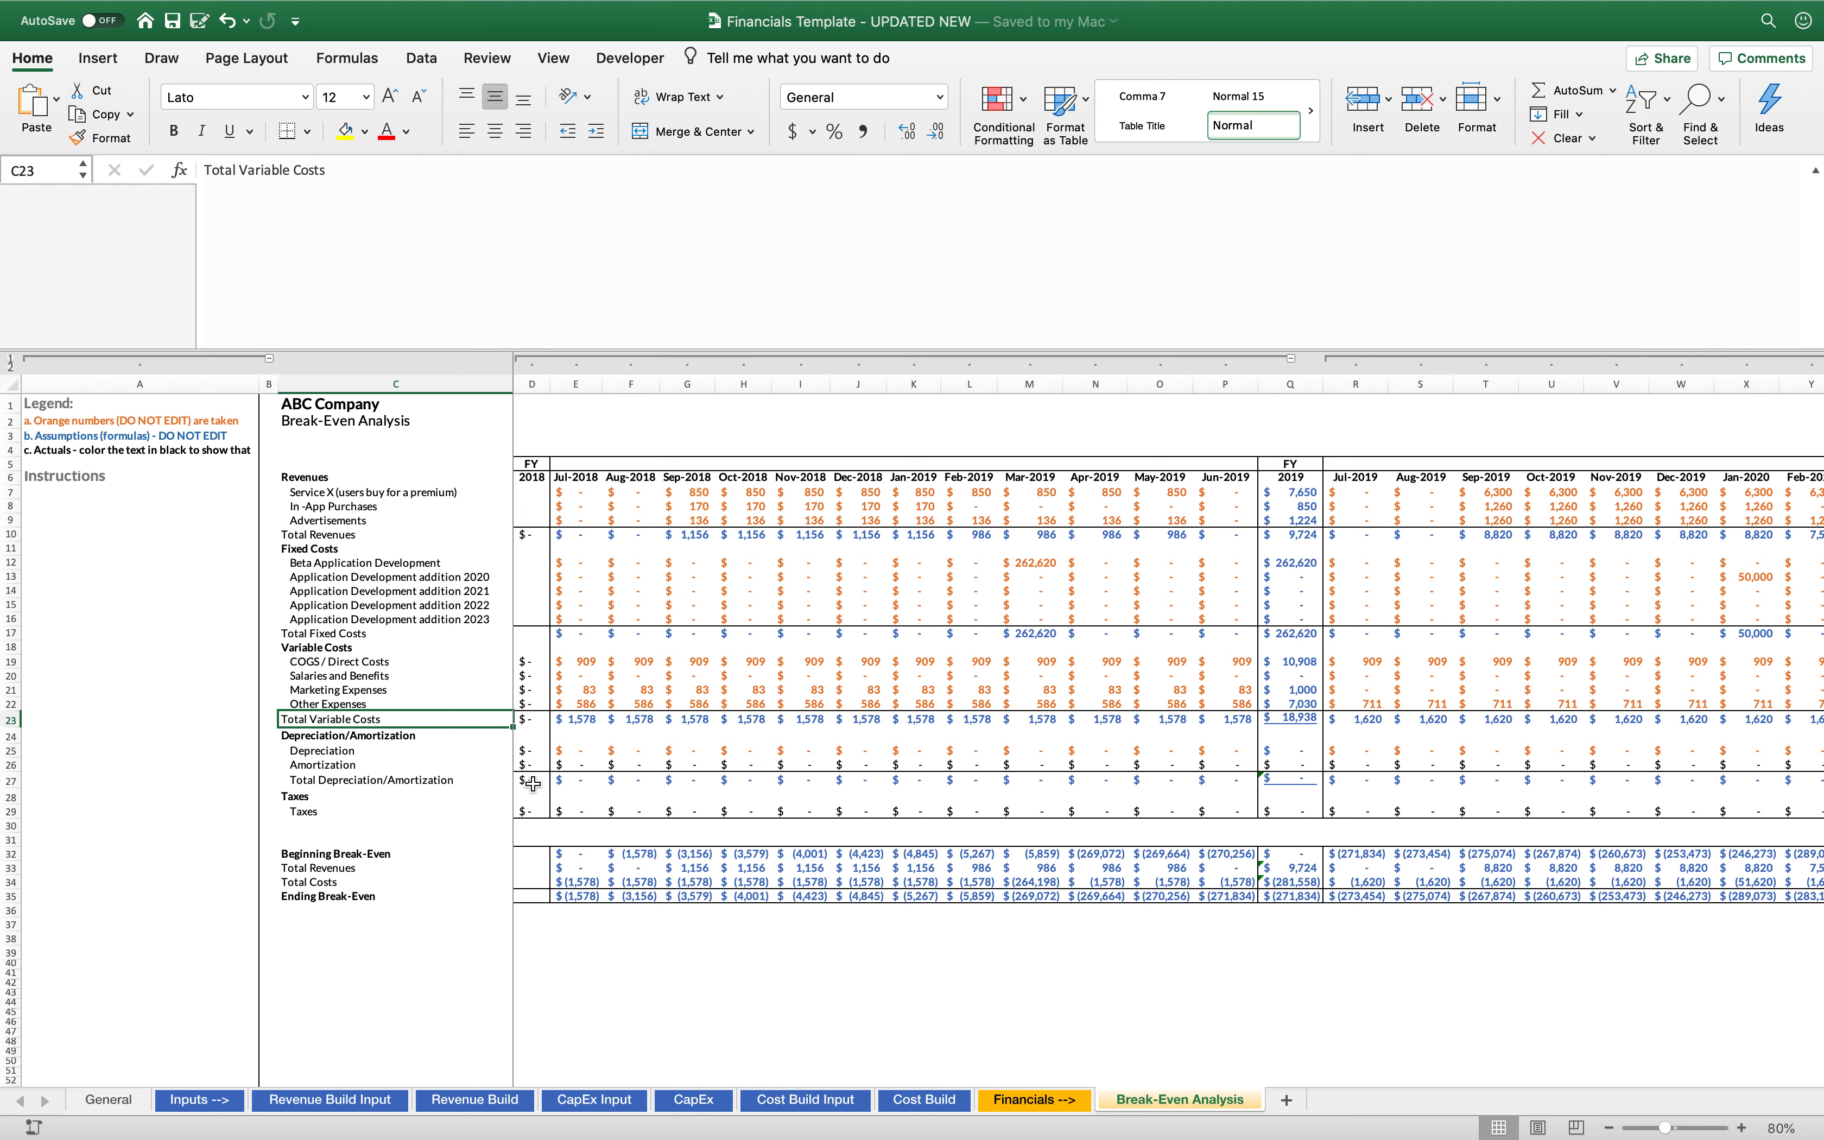
Examine the monthly entries in the Amortization, Total Depreciation/Amortization and Taxes rows
left_click(395, 765)
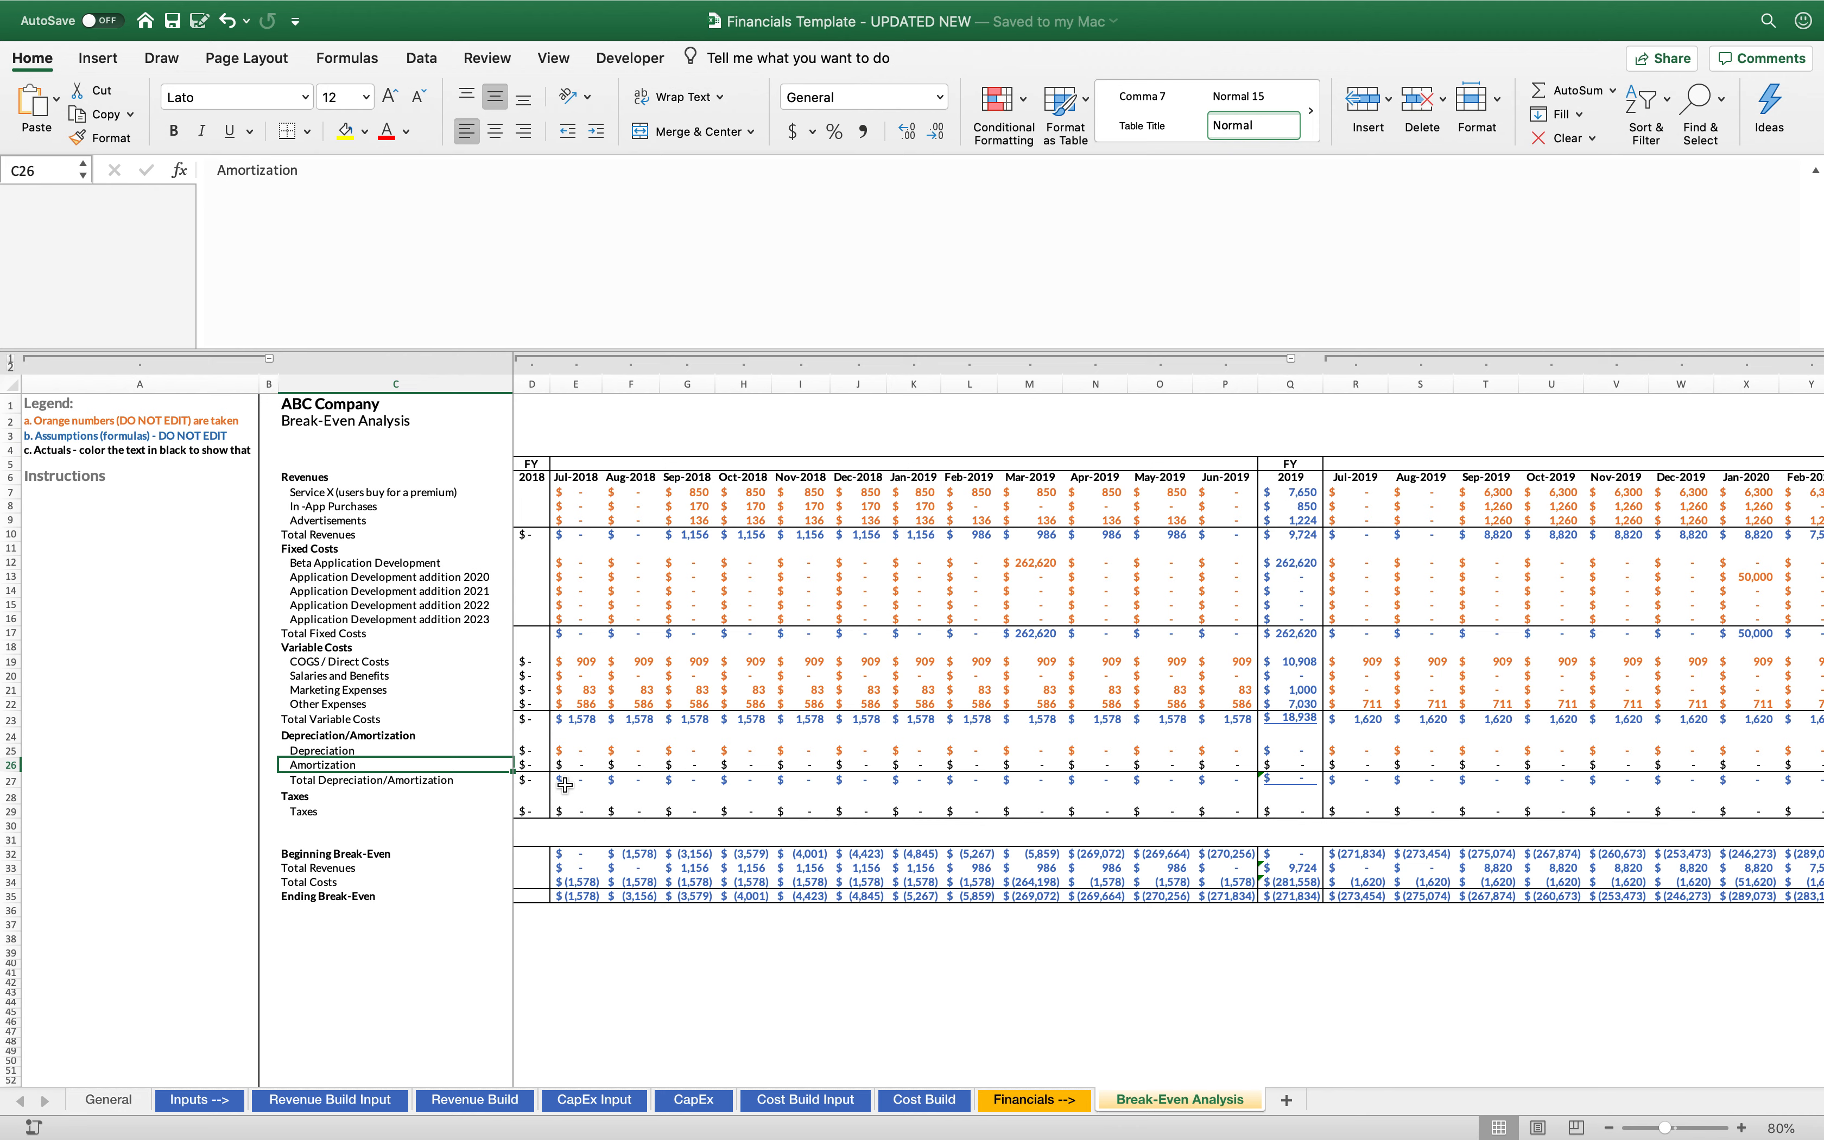
key("Right")
key("Right")
key("Right")
key("Right")
key("Right")
key("Right")
key("Right")
key("Right")
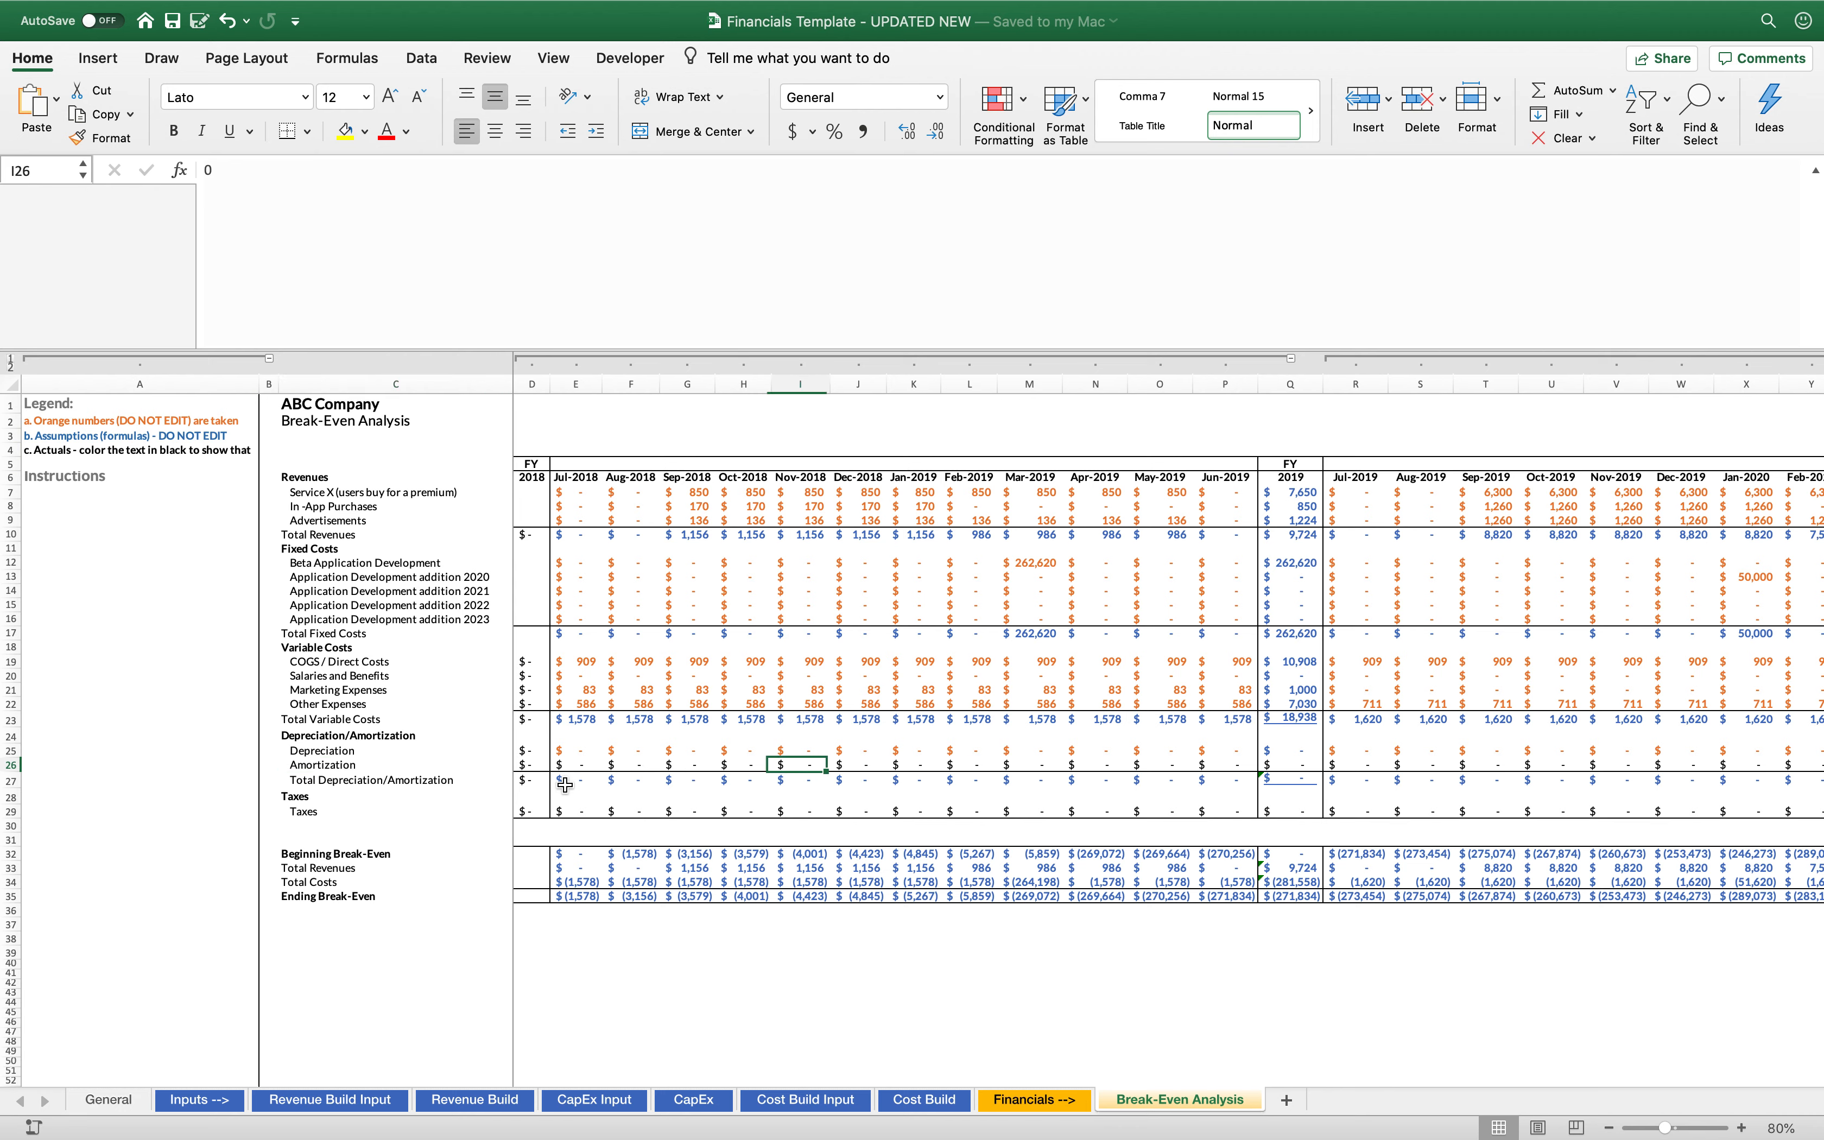
key("Left")
key("Left")
key("Left")
key("Left")
key("Left")
key("Left")
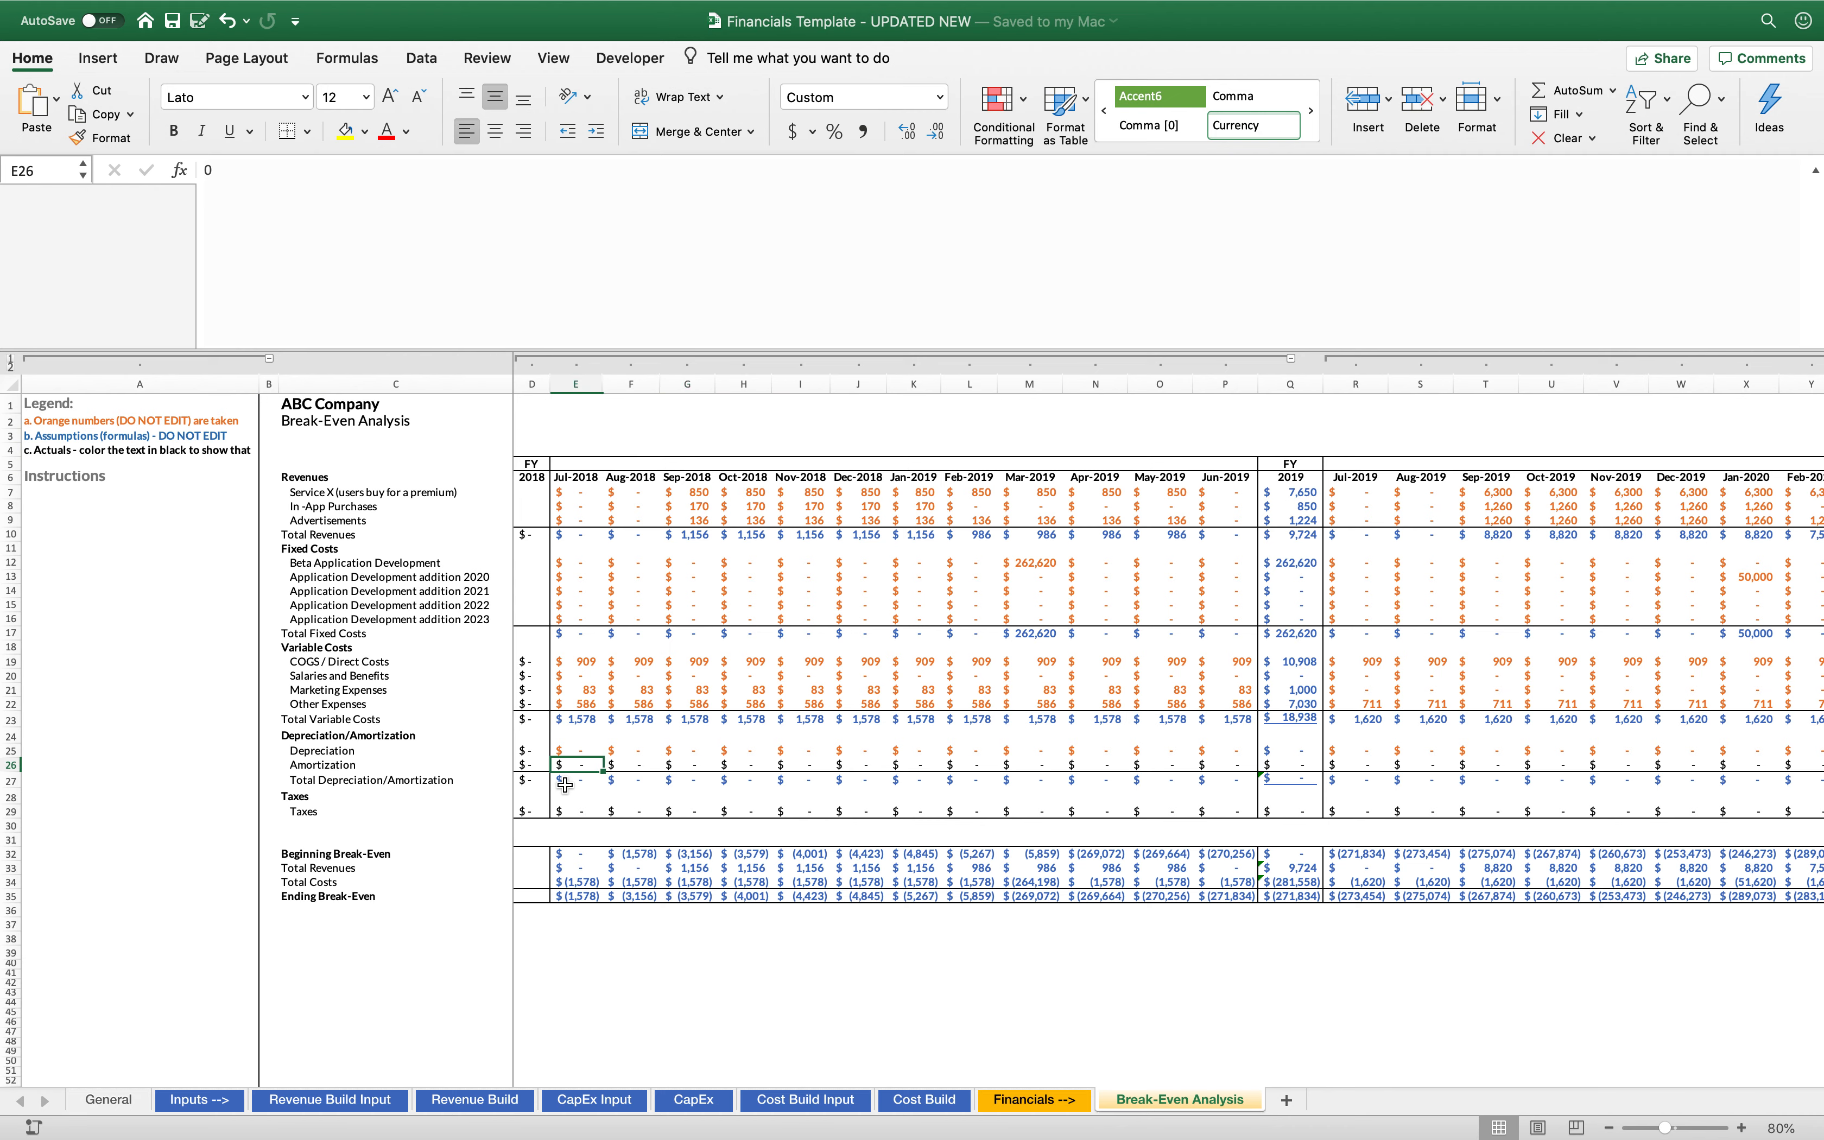
key("Down")
key("Right")
key("Right")
key("Right")
key("Right")
key("Right")
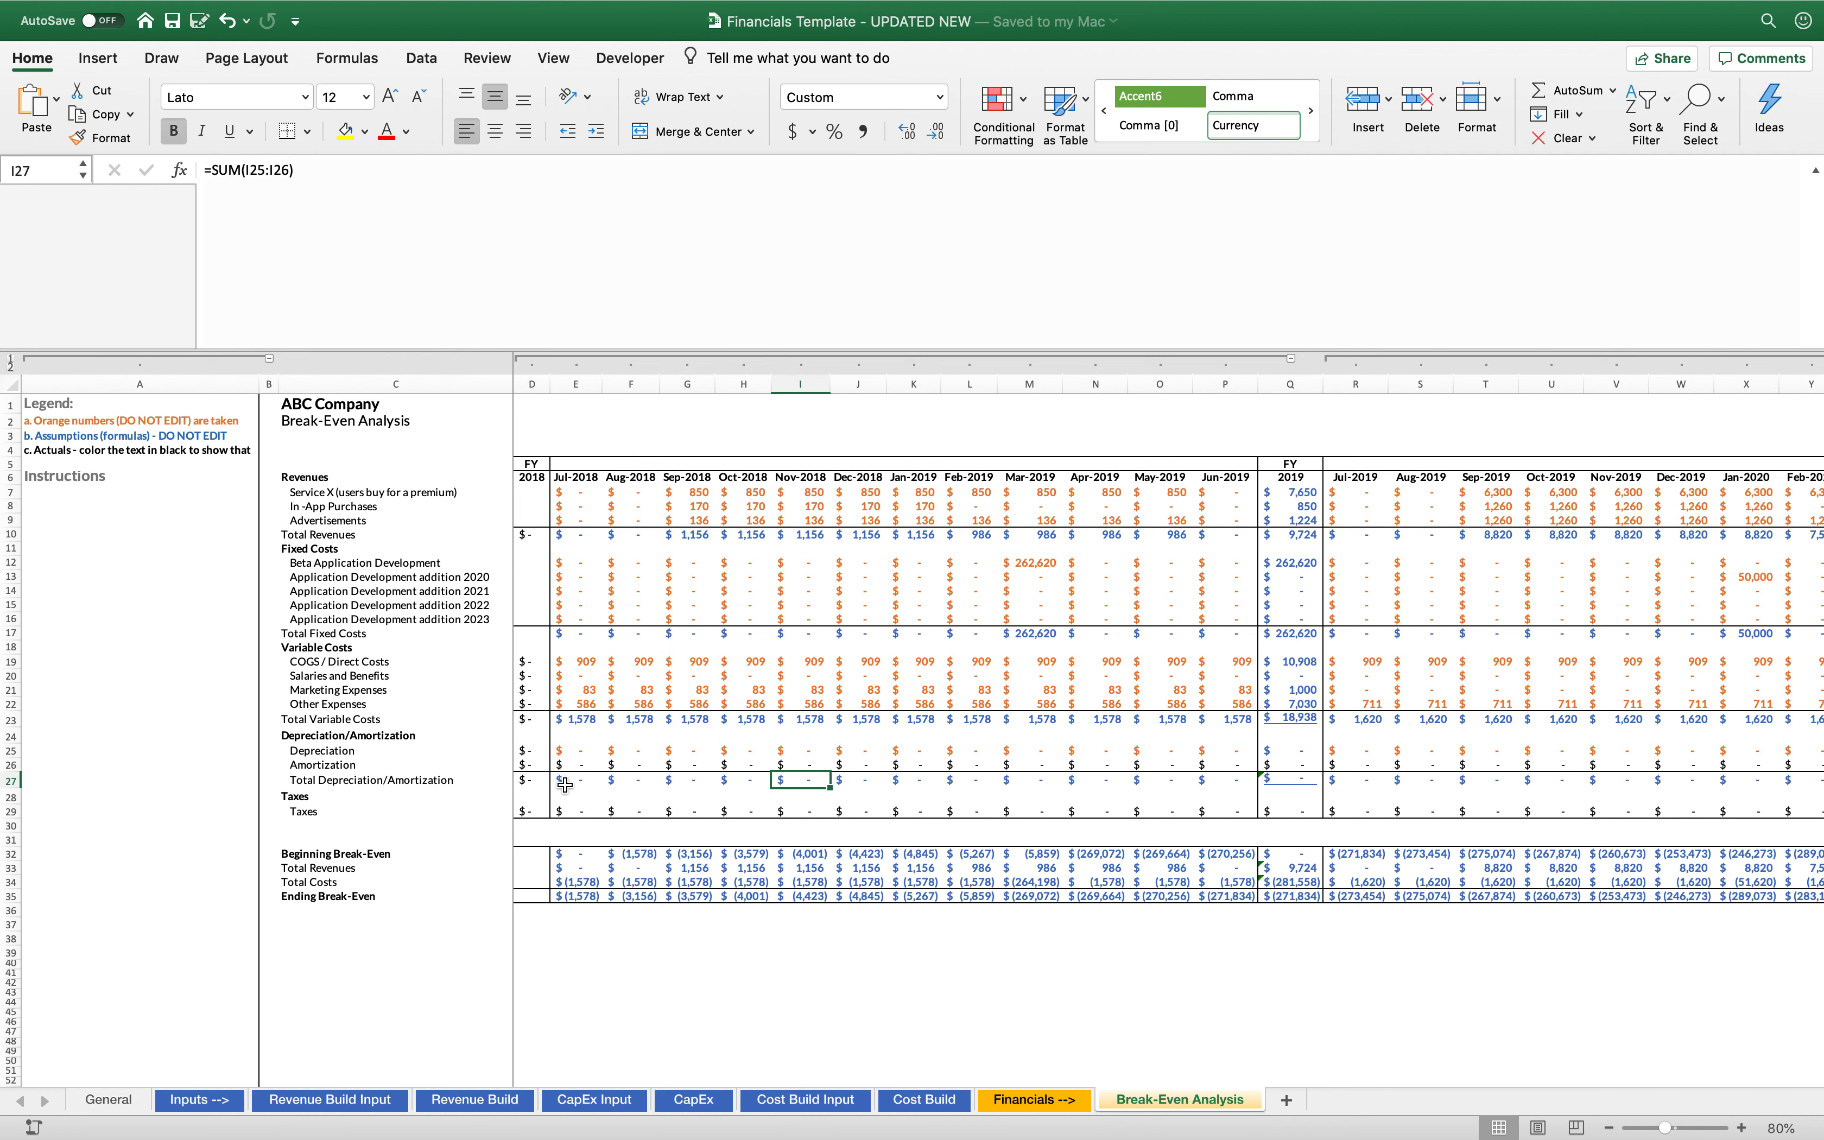
left_click(583, 801)
key("Down")
key("Right")
key("Right")
key("Right")
key("Right")
key("Right")
key("Right")
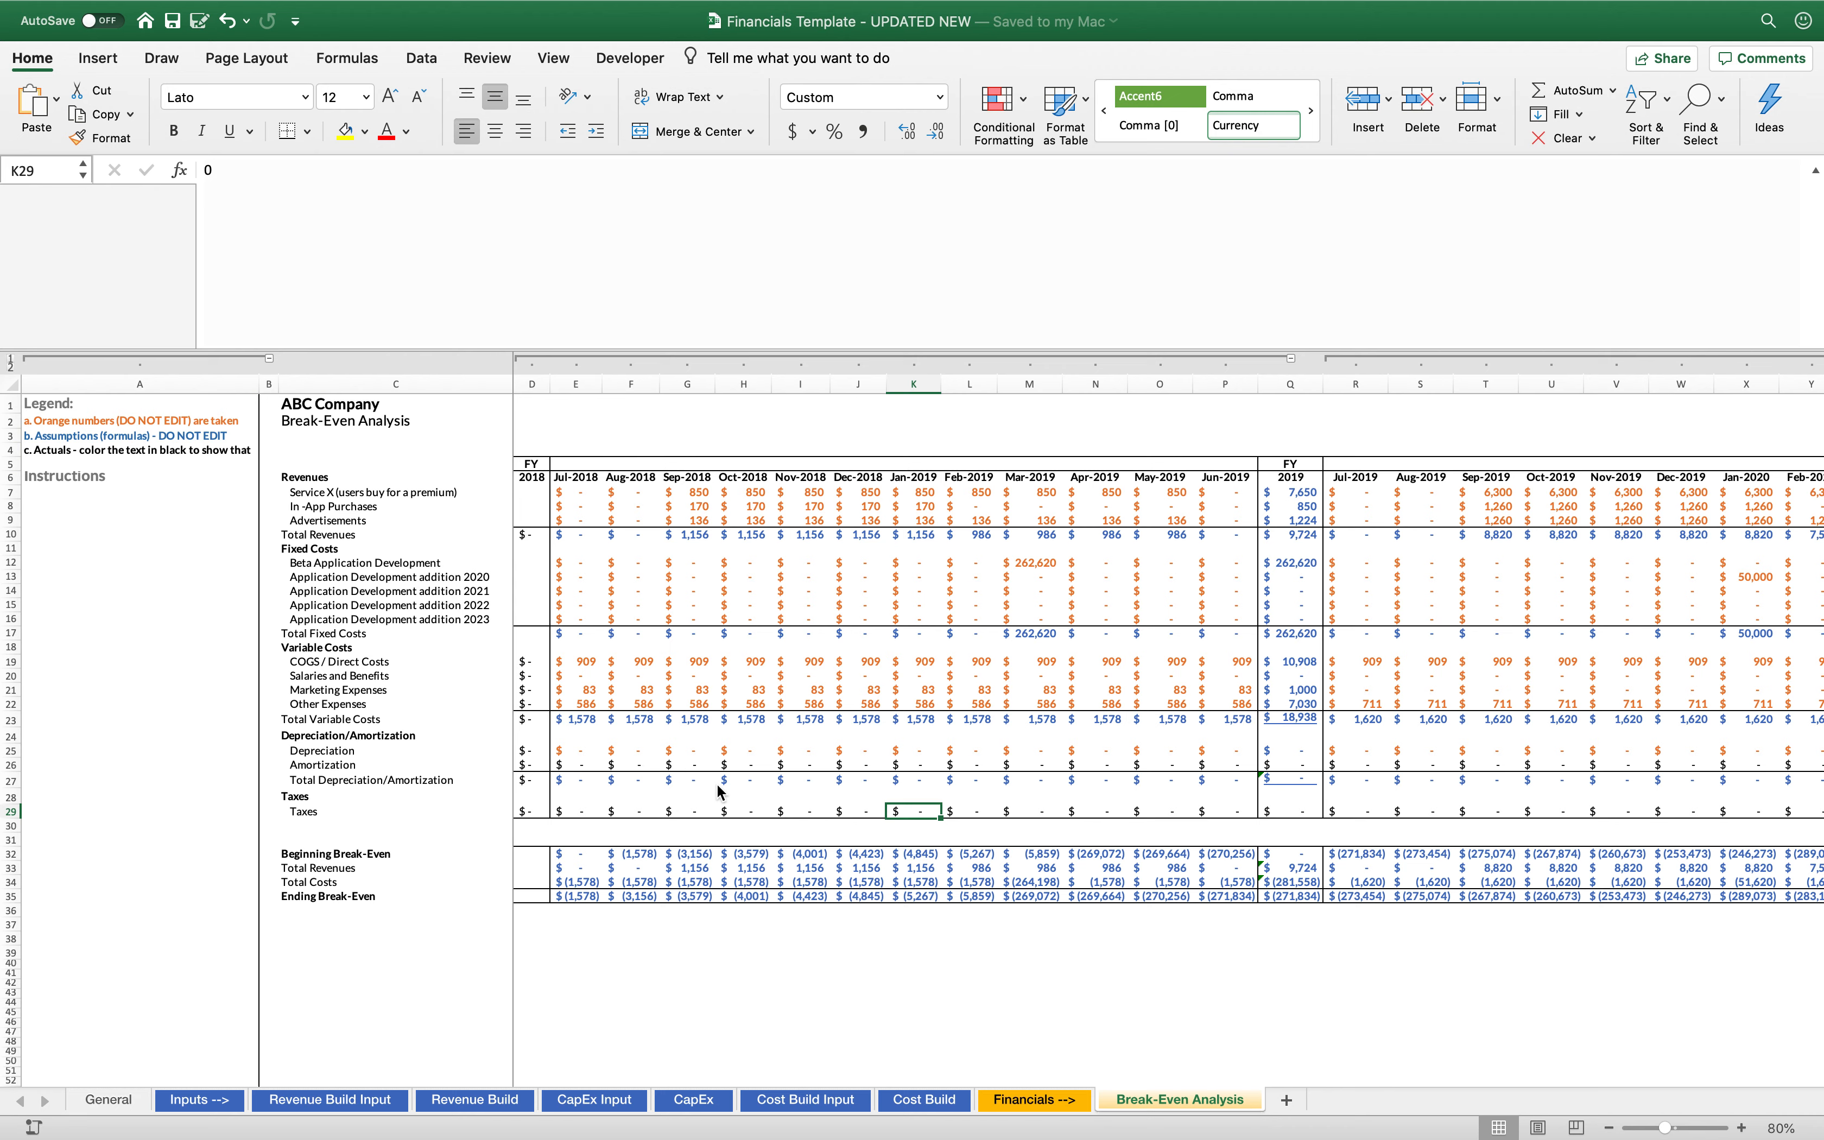
Examine how the July 2018 Beginning Break-Even and Total Revenues cells in the break-even summary are built
left_click(625, 958)
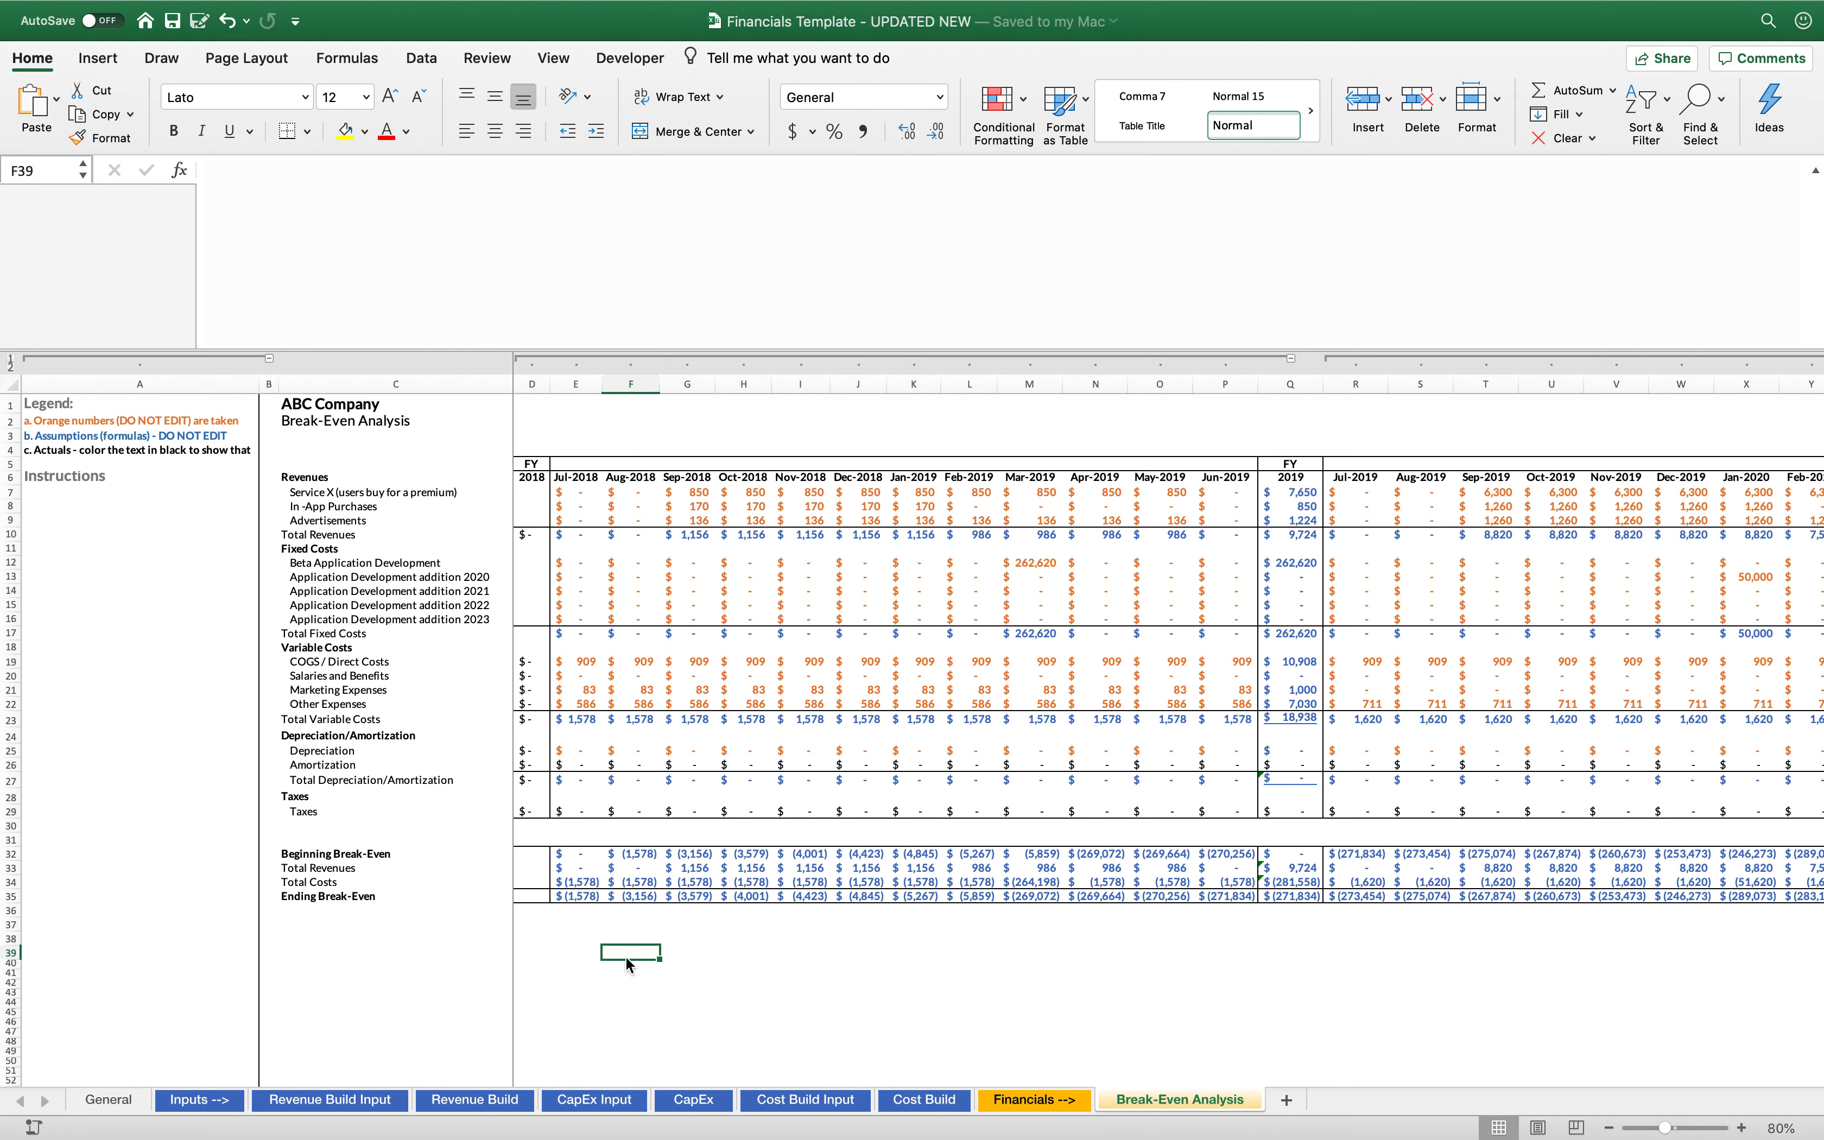
left_click(581, 860)
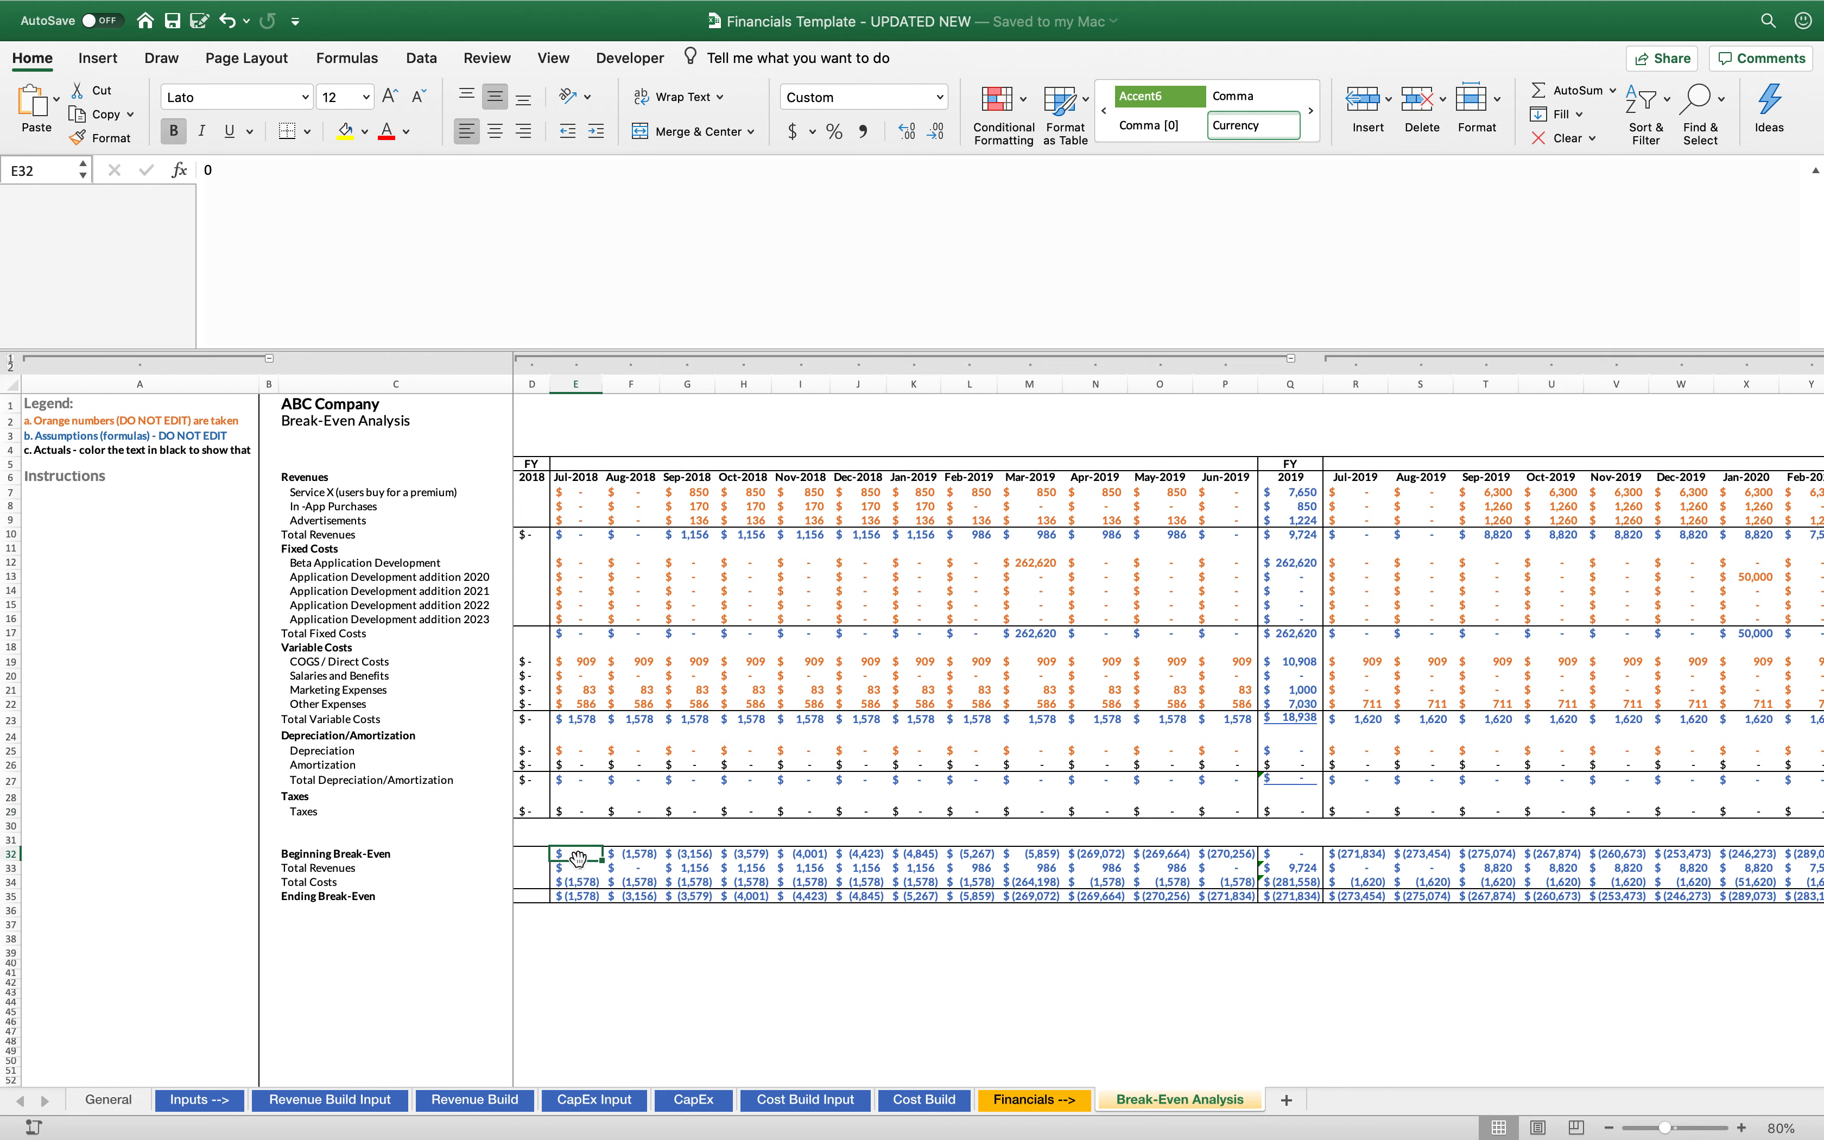
double_click(581, 860)
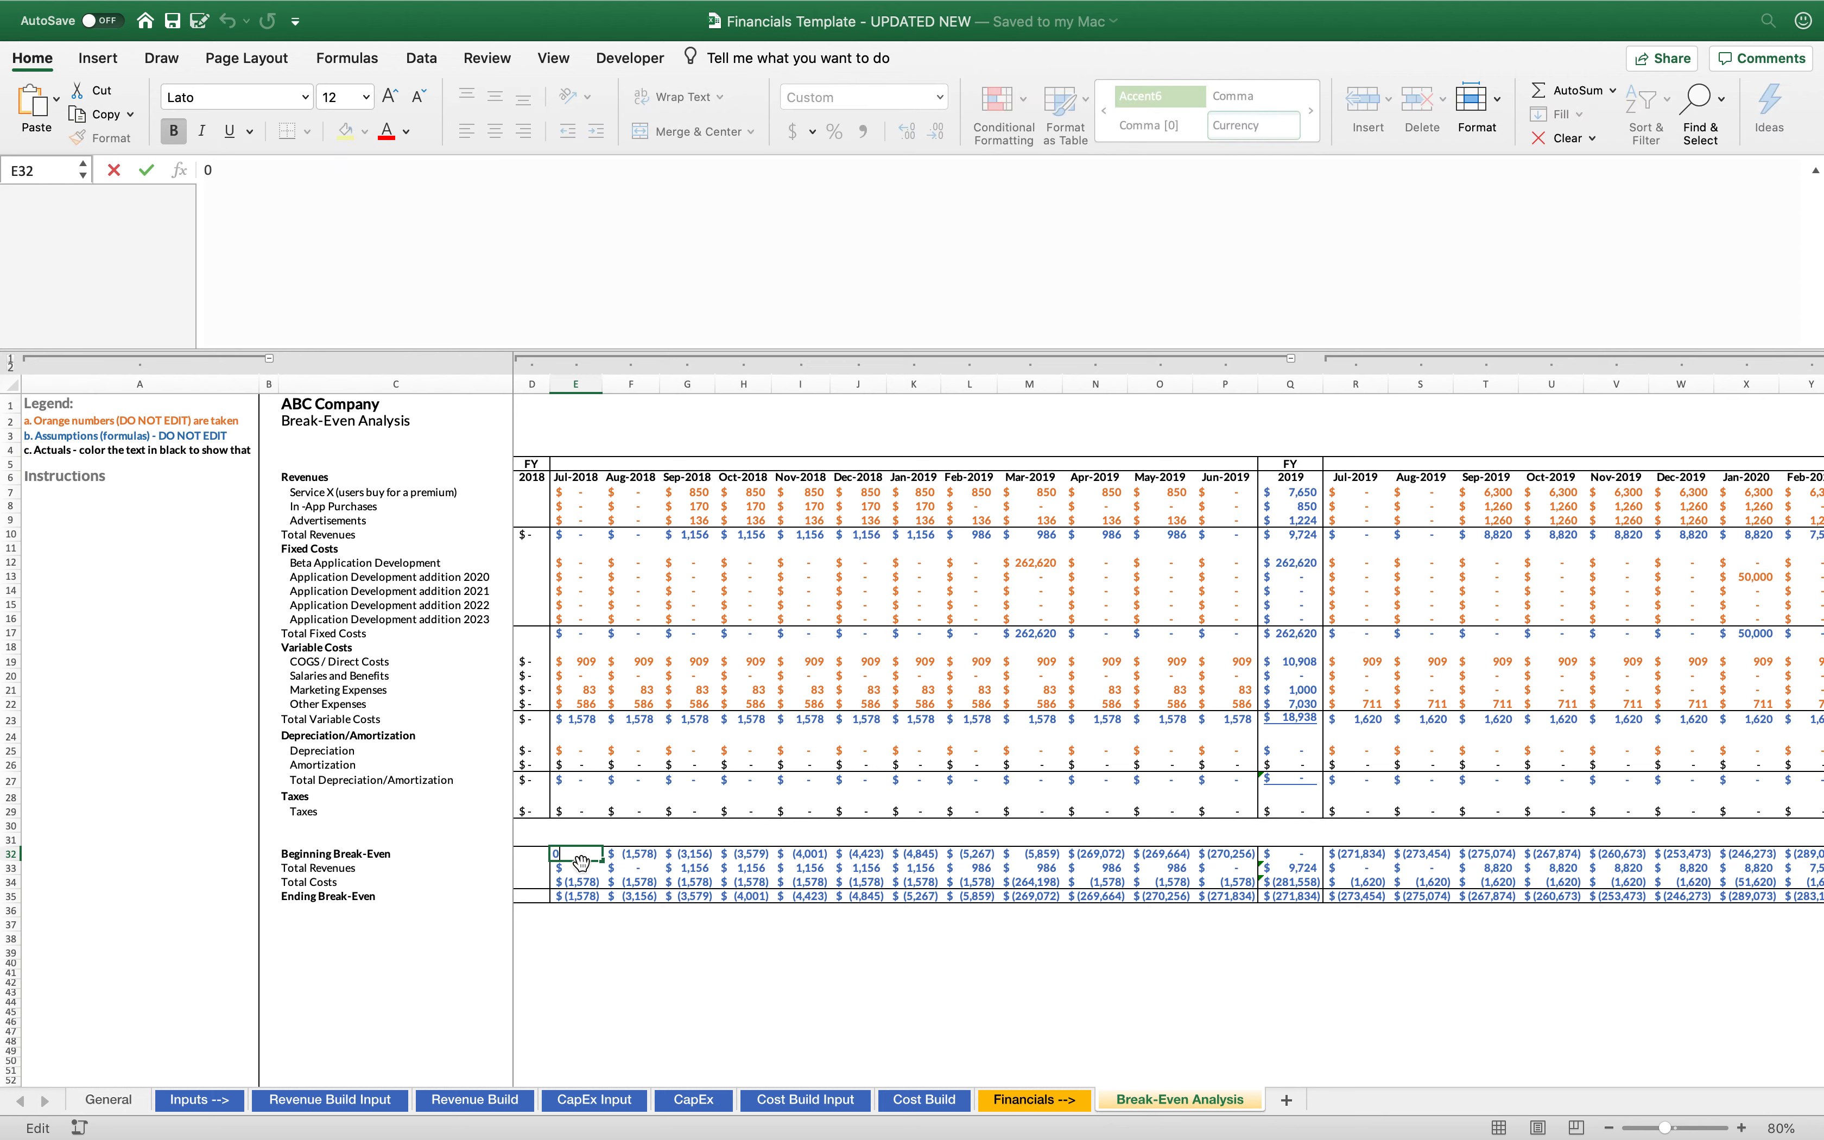
key("Return")
key("Down")
key("Down")
key("Down")
key("Down")
key("Down")
key("Down")
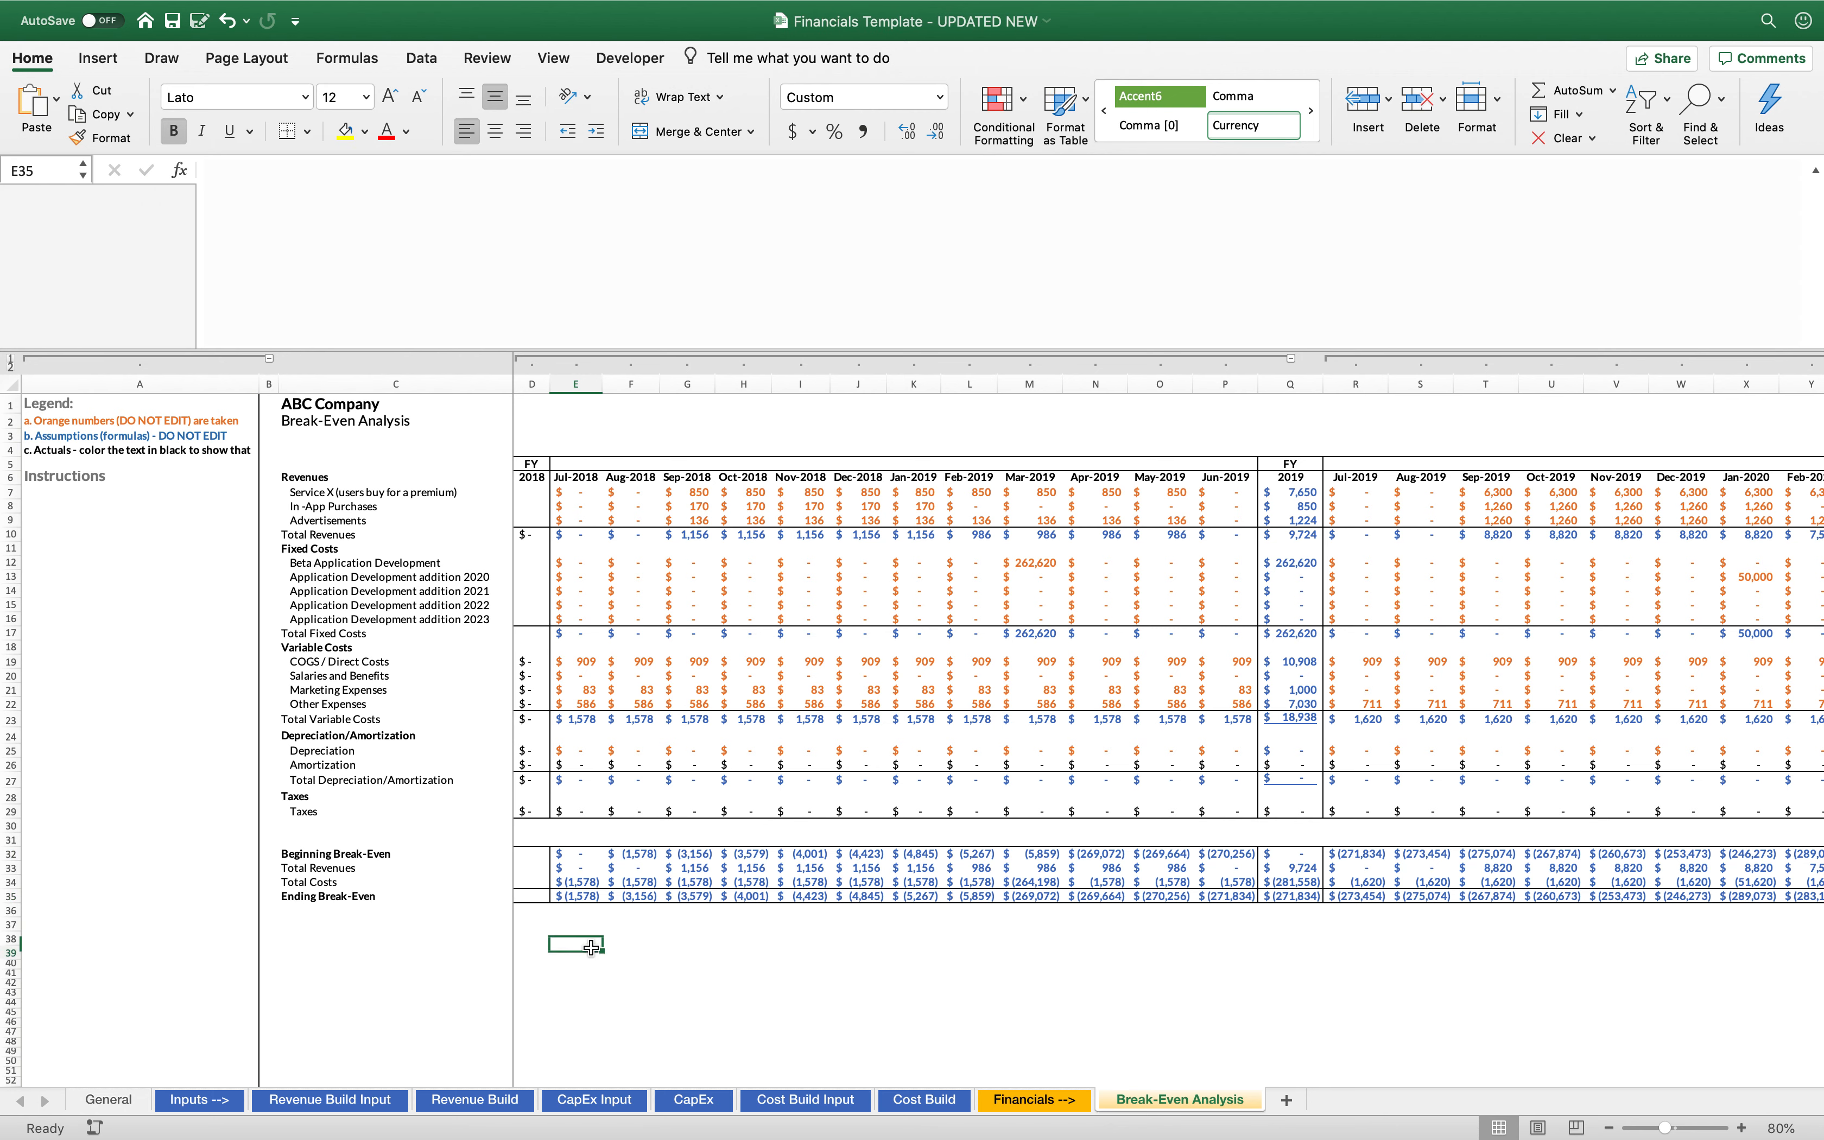
left_click(574, 868)
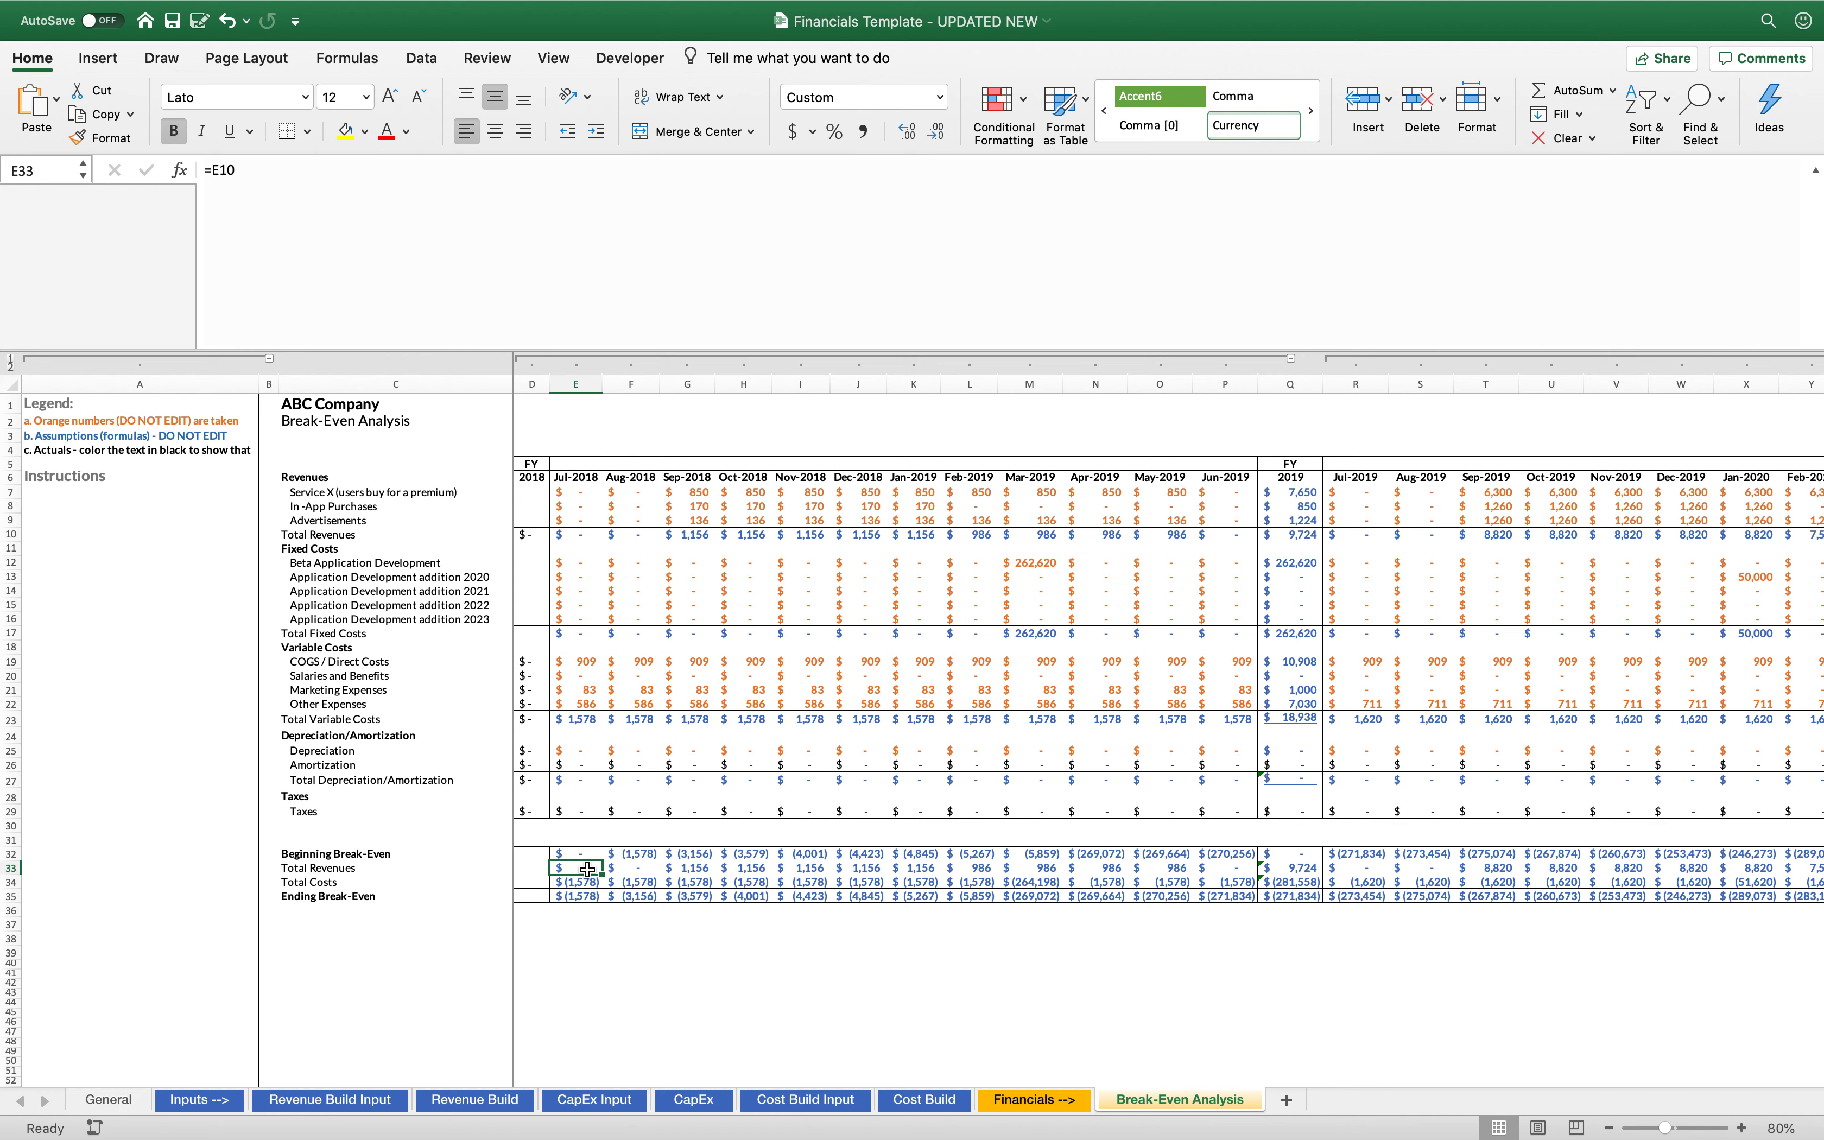
left_click(578, 535)
left_click(587, 870)
key("Down")
key("Down")
double_click(583, 868)
Examine the July 2018 Total Costs and Ending Break-Even formulas and the cells they reference
left_click(584, 885)
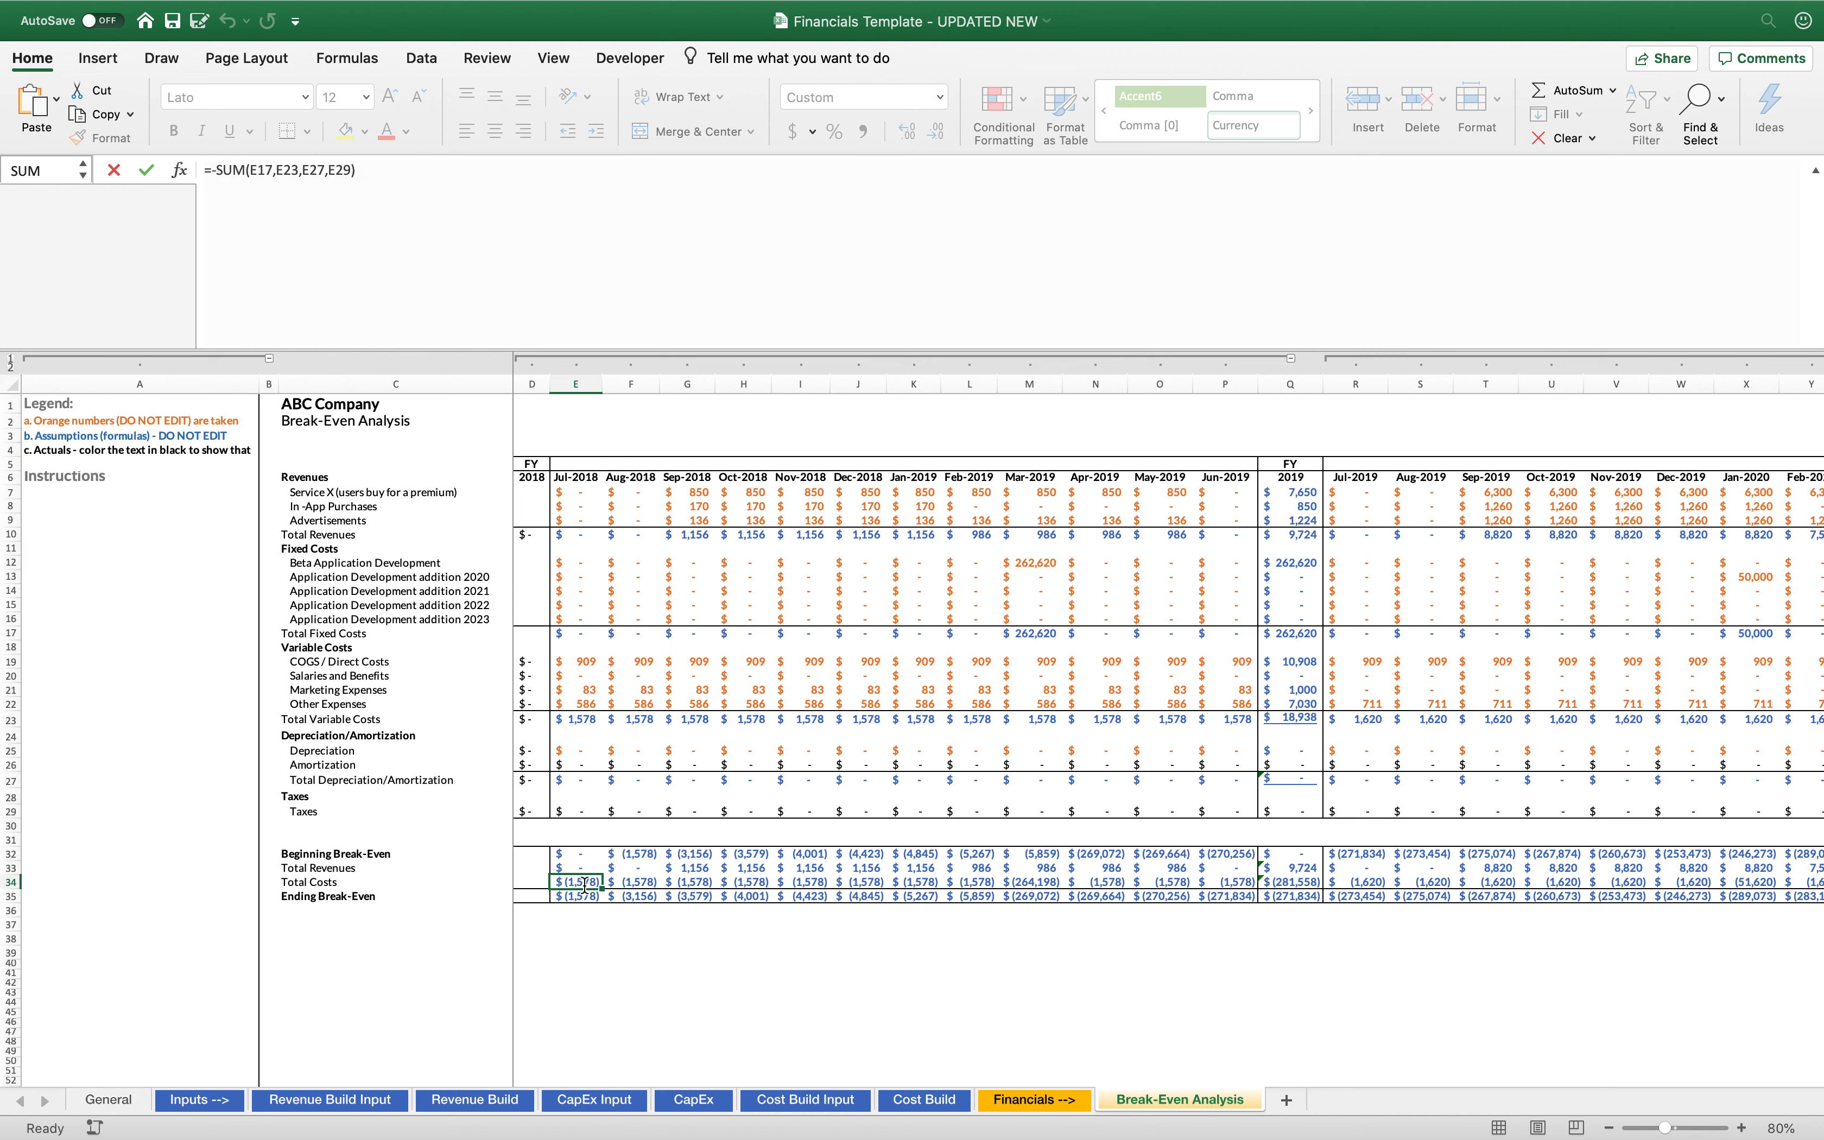
double_click(584, 885)
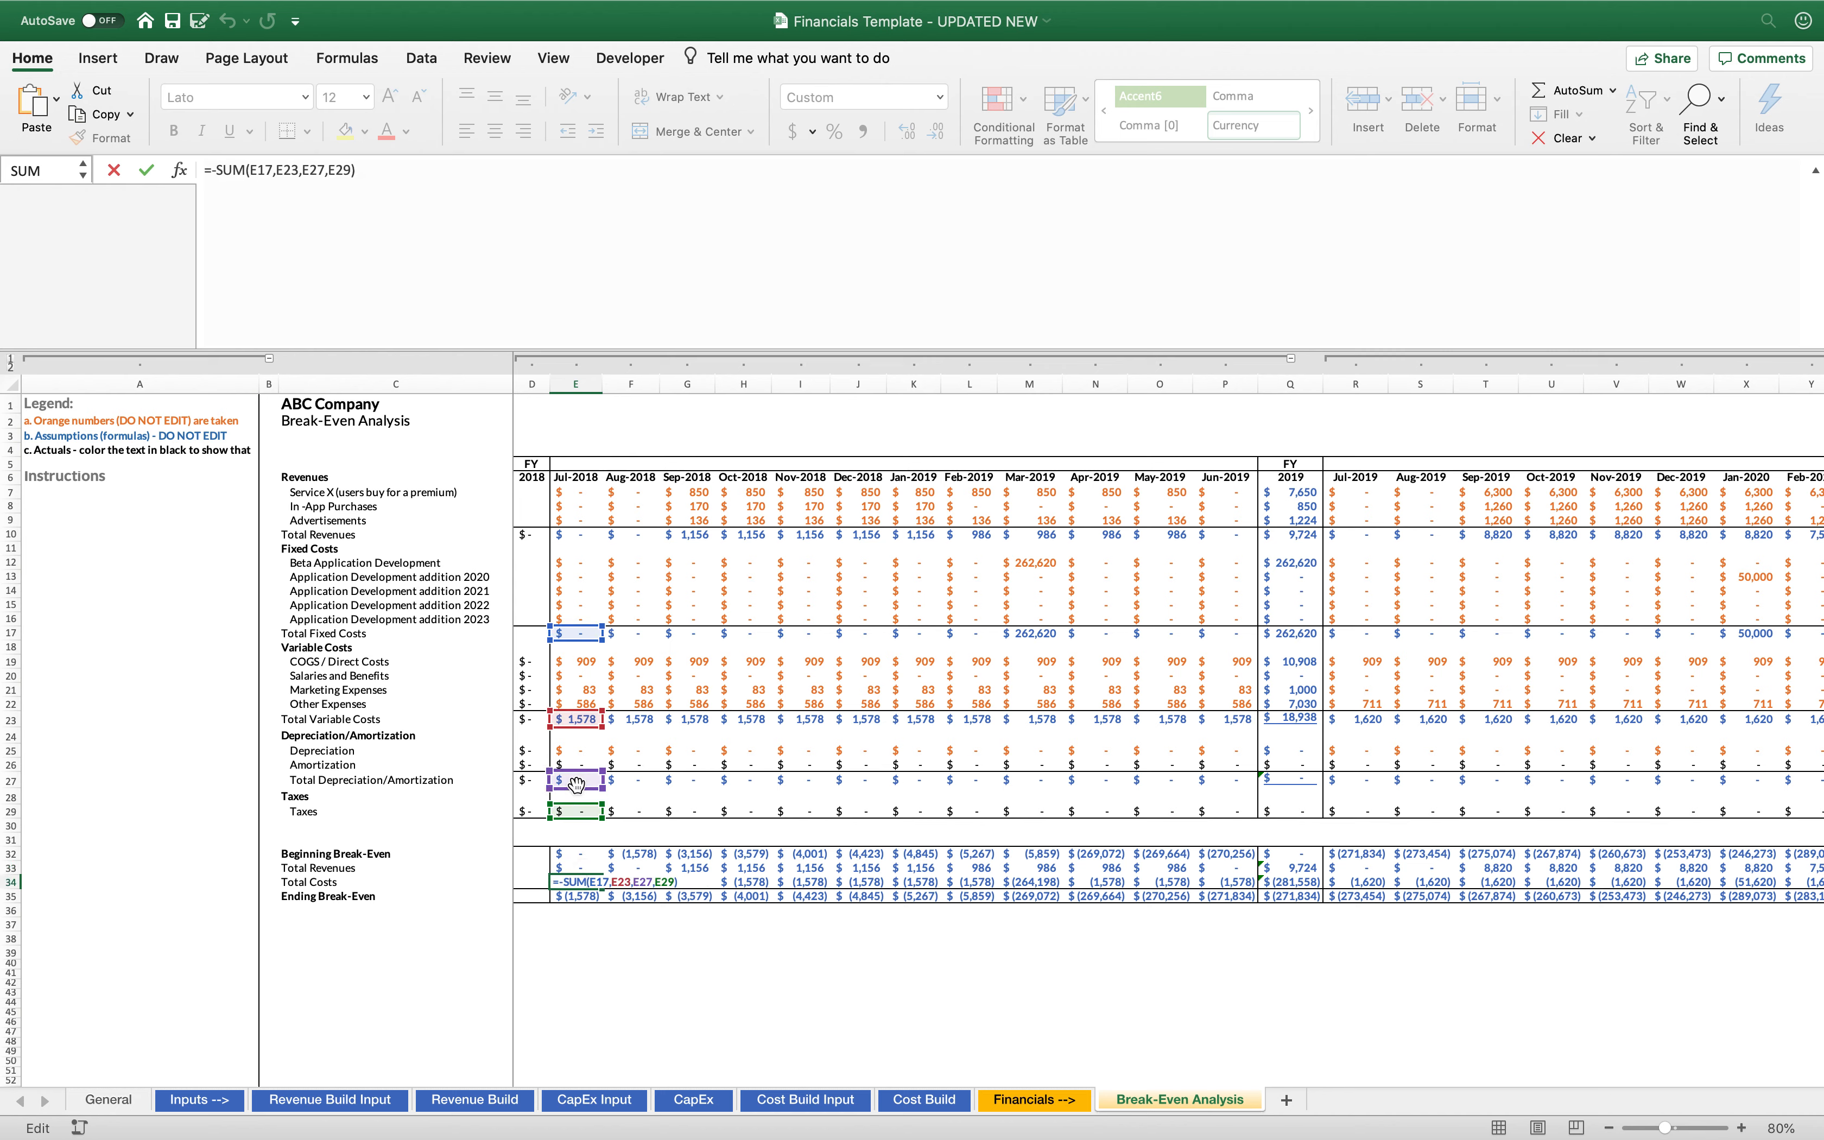
left_click(580, 899)
double_click(581, 899)
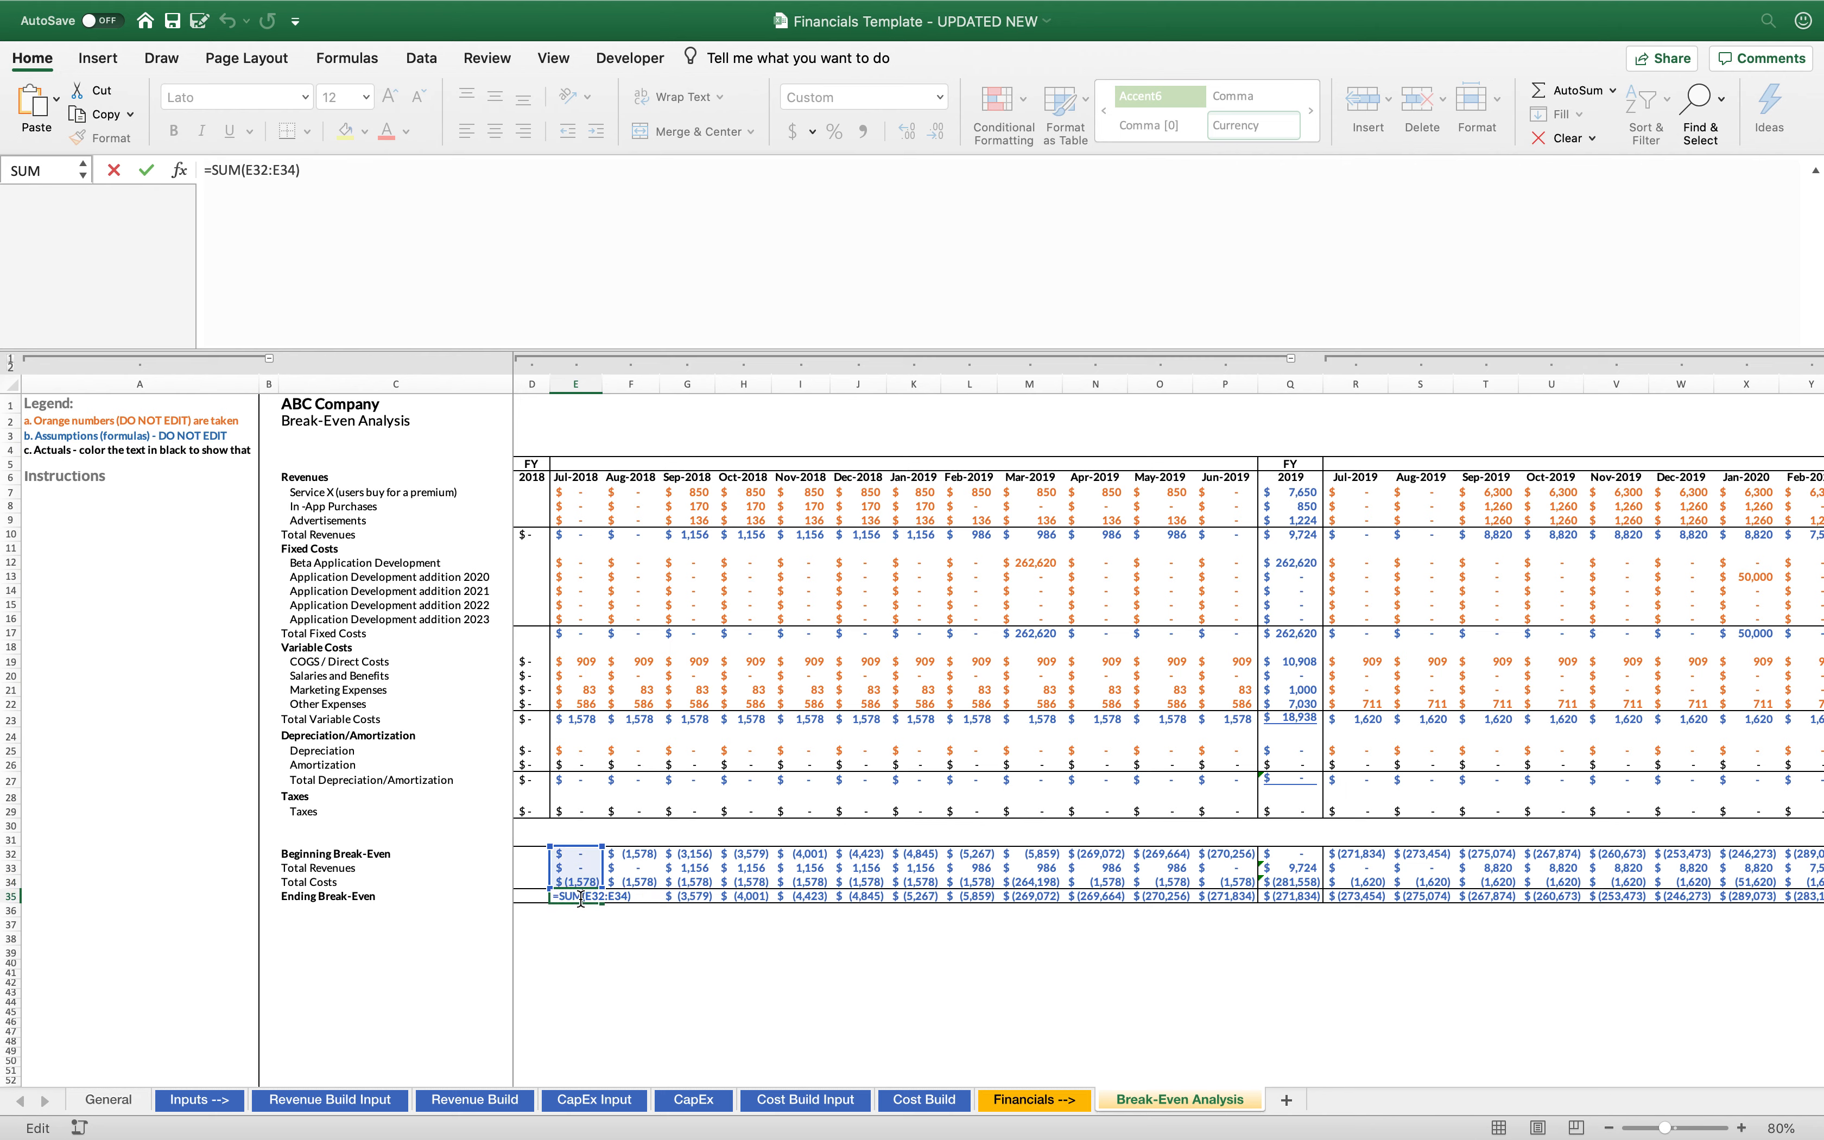
key("Escape")
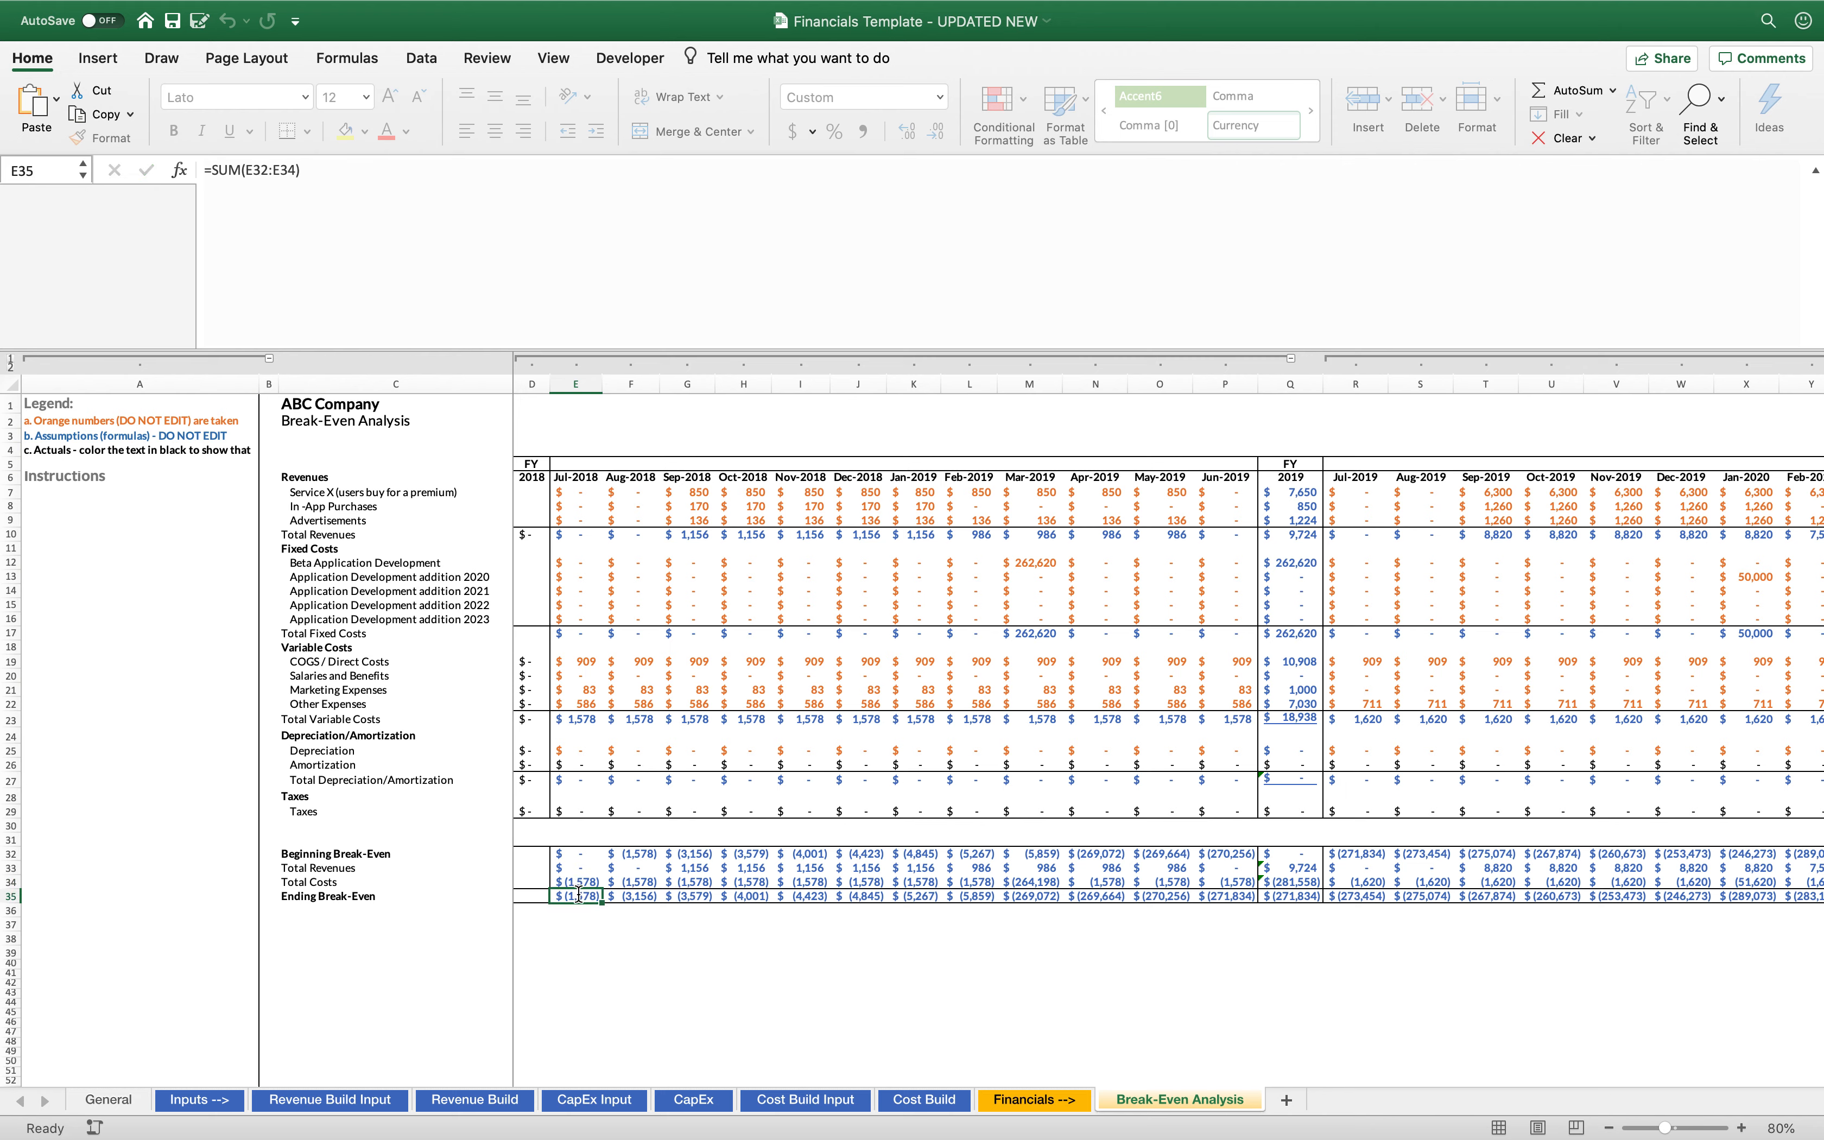
left_click(577, 880)
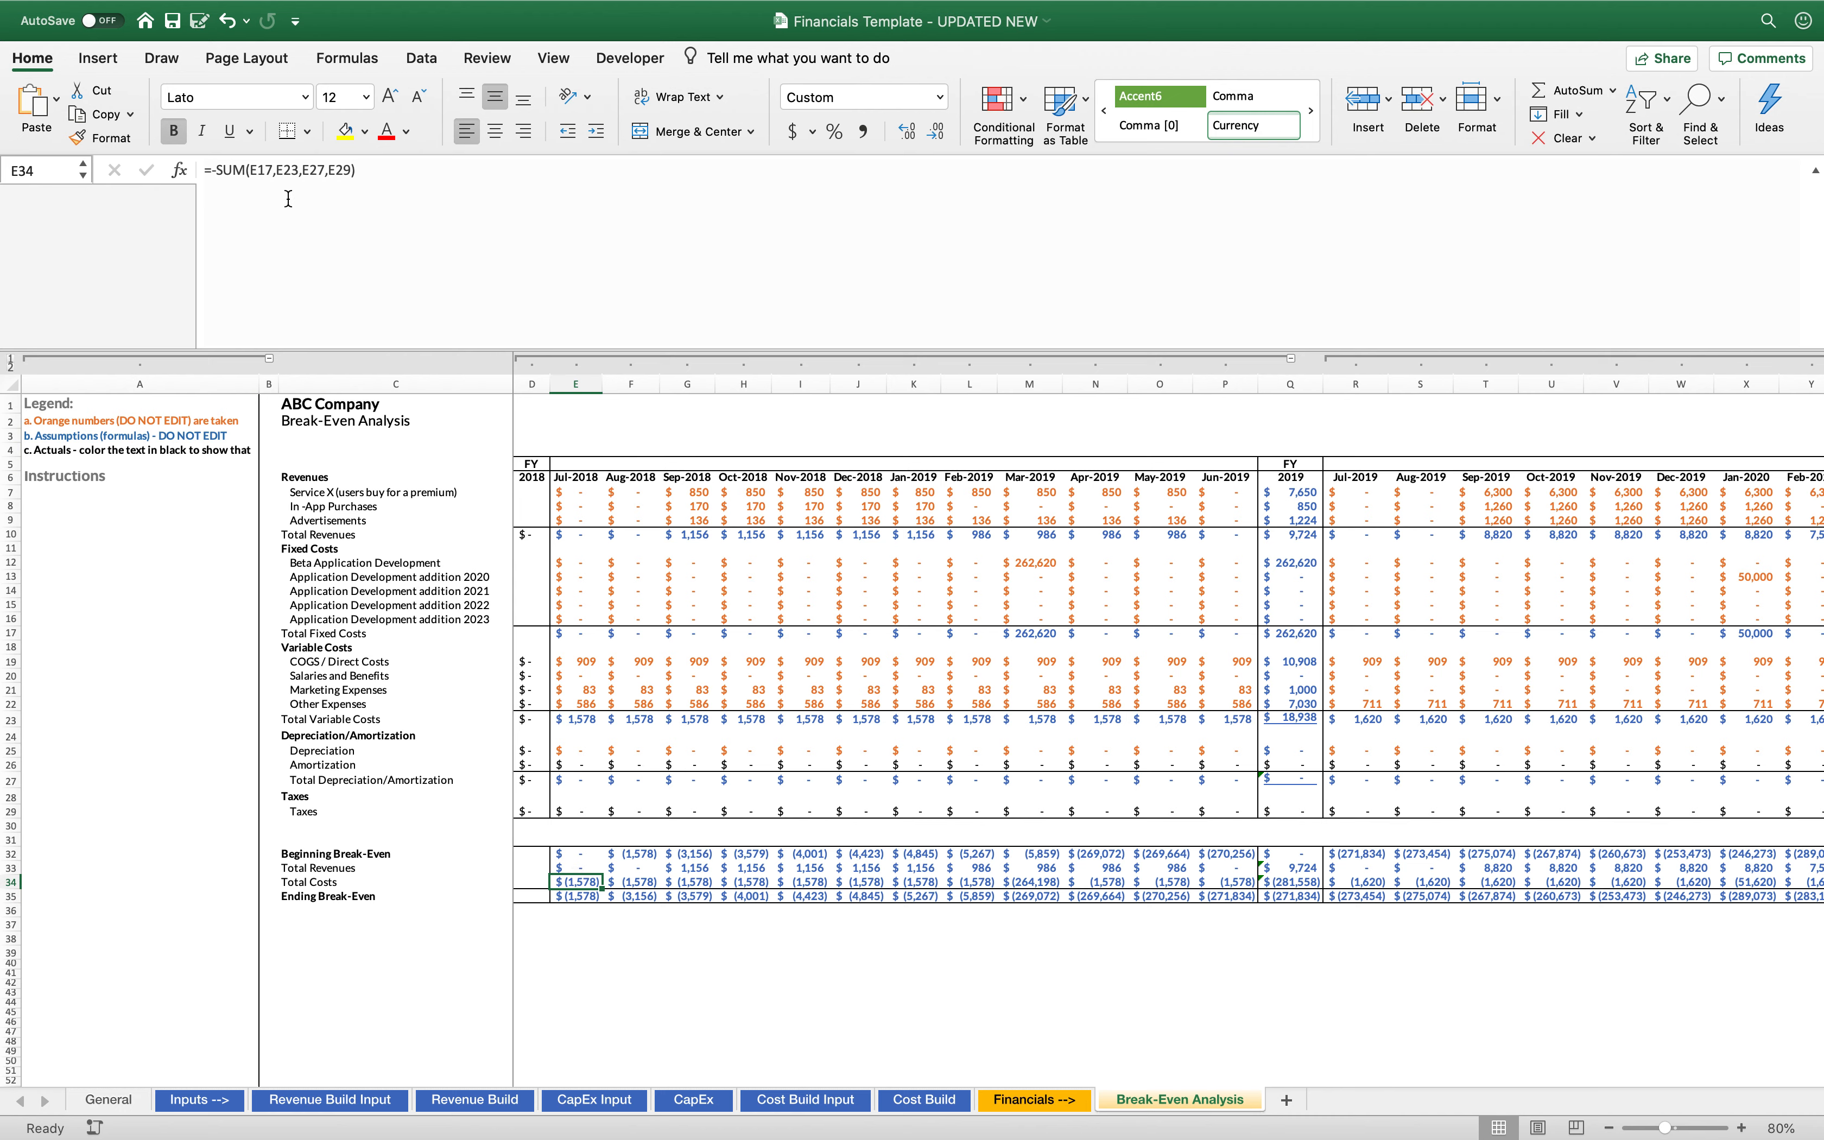
Examine the December 2018 Ending Break-Even formula and the summary cells it adds up
left_click(588, 953)
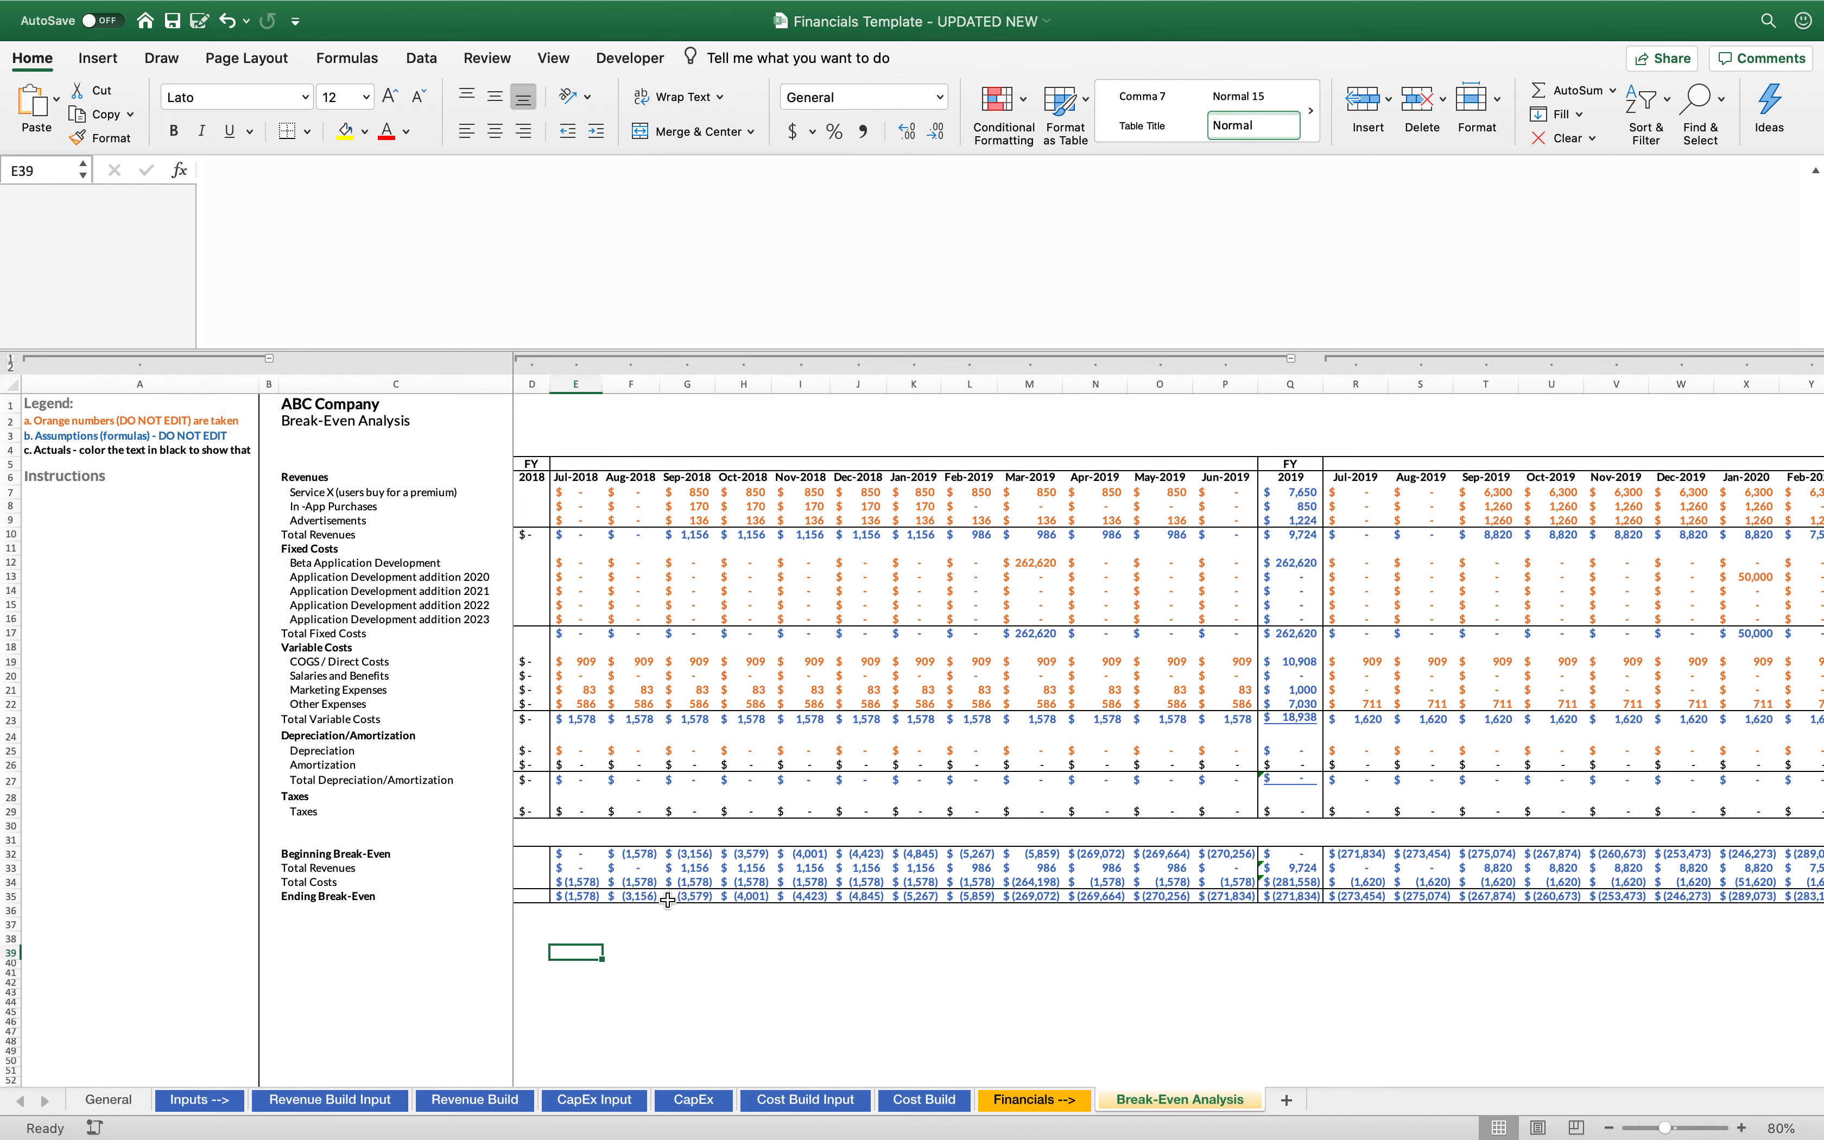
left_click(867, 902)
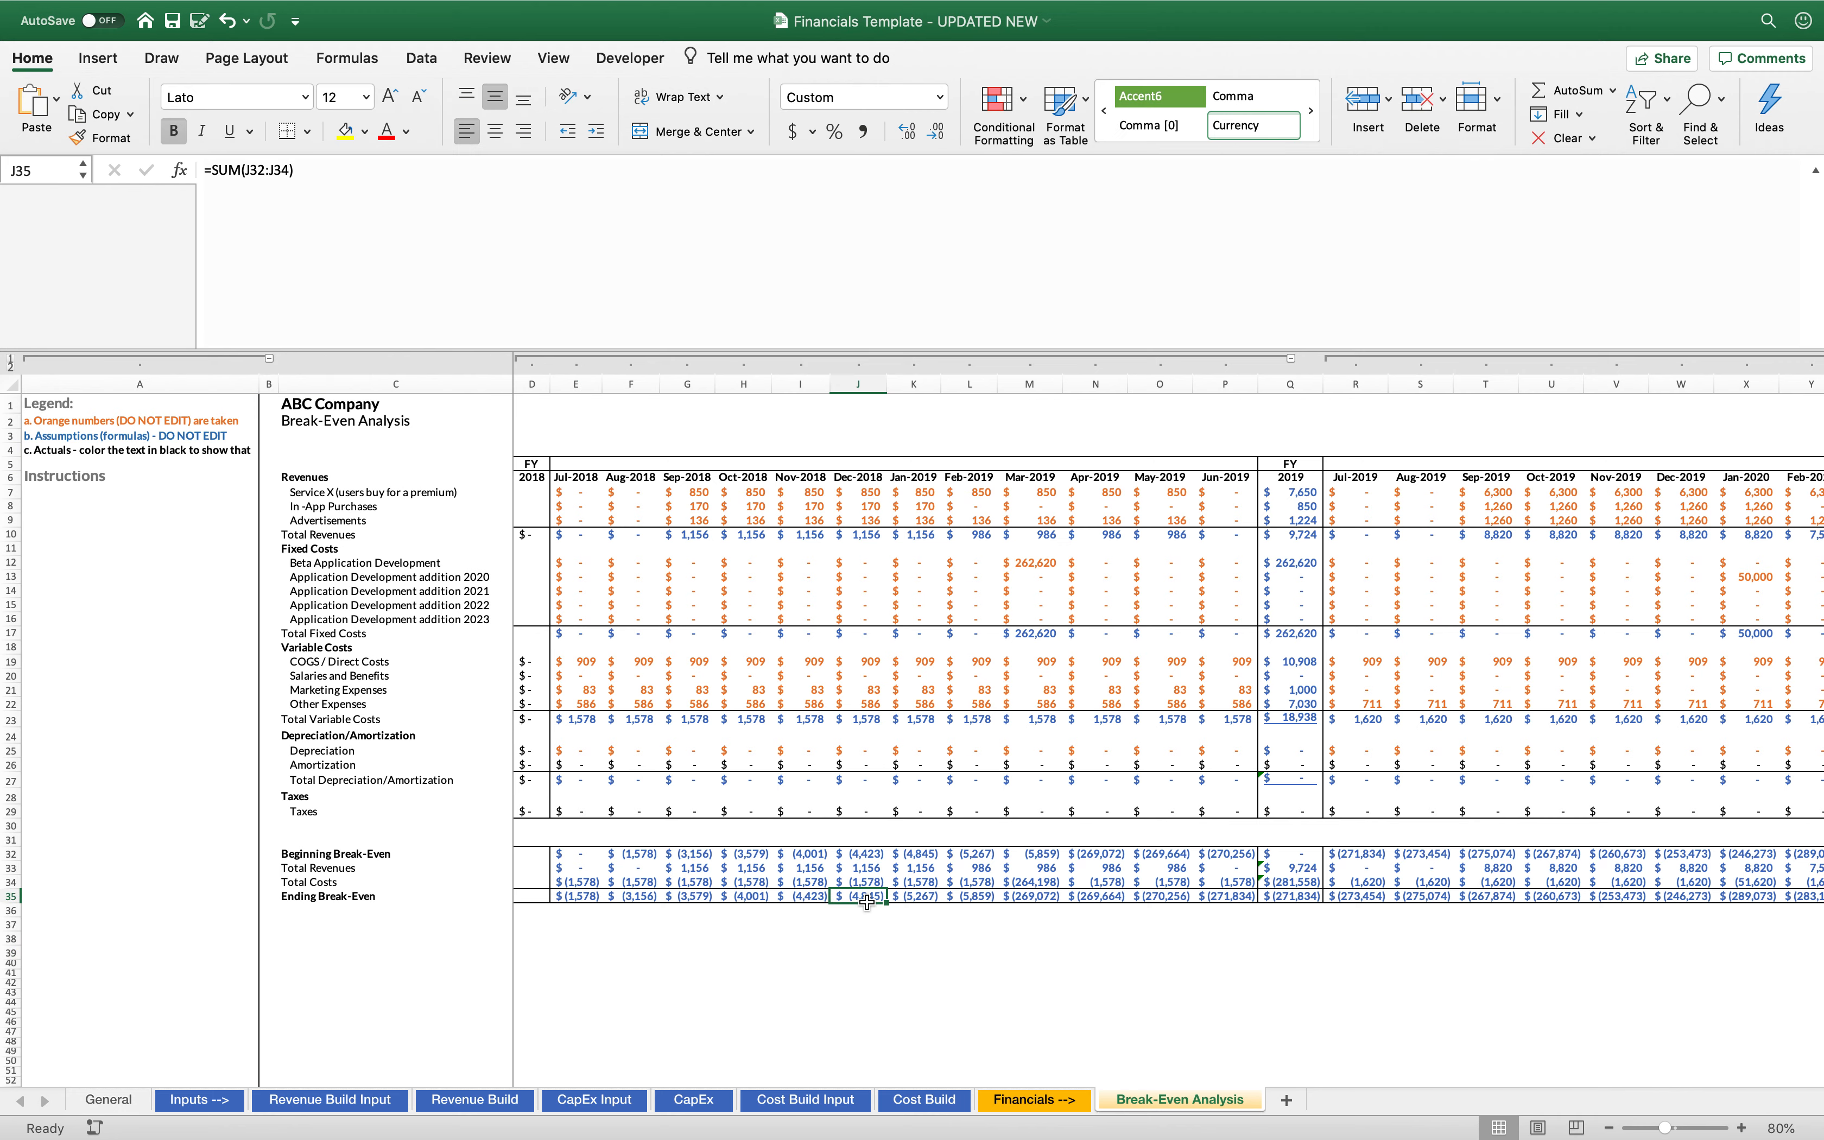
double_click(863, 898)
left_click(879, 980)
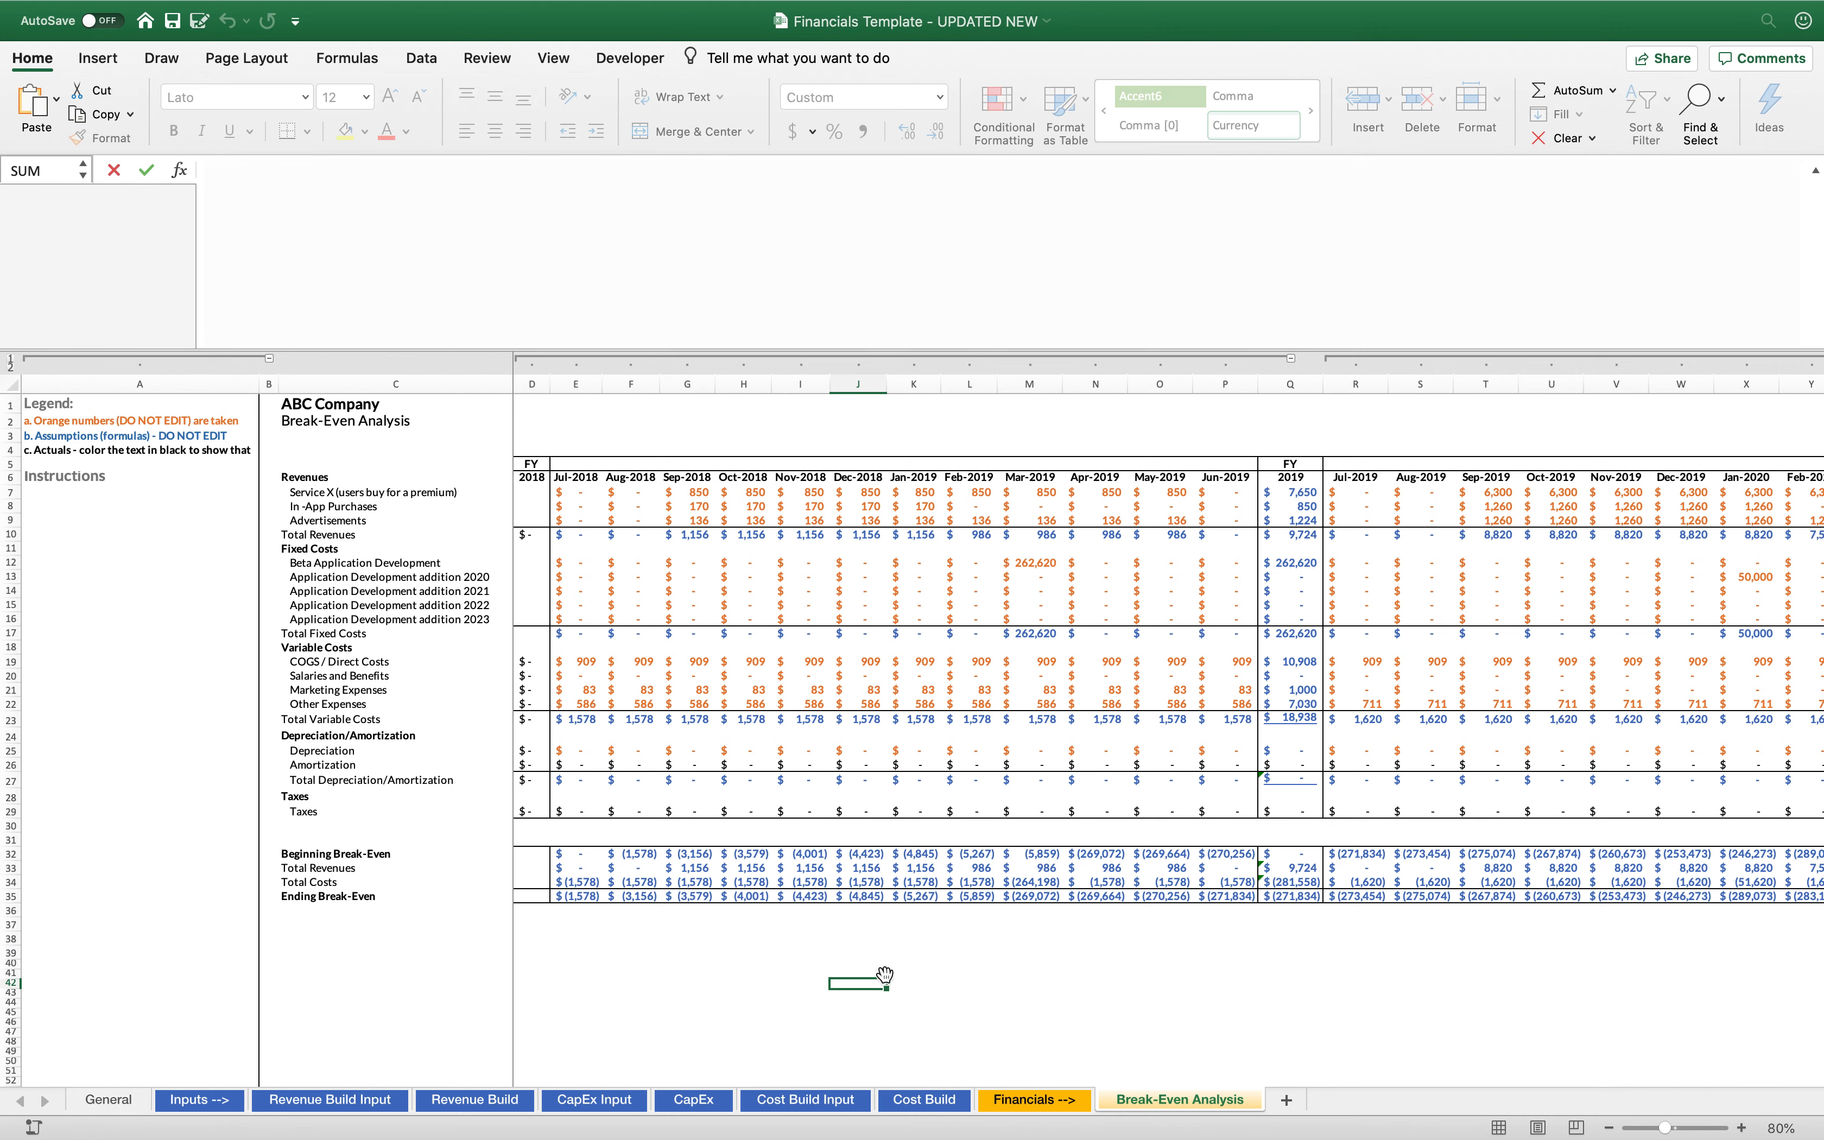
Trace the Ending Break-Even row month by month from fiscal year 2019 through the start of fiscal year 2023
scroll(965, 940, "right", 5)
scroll(965, 940, "down", 3)
scroll(967, 940, "right", 2)
scroll(967, 940, "down", 1)
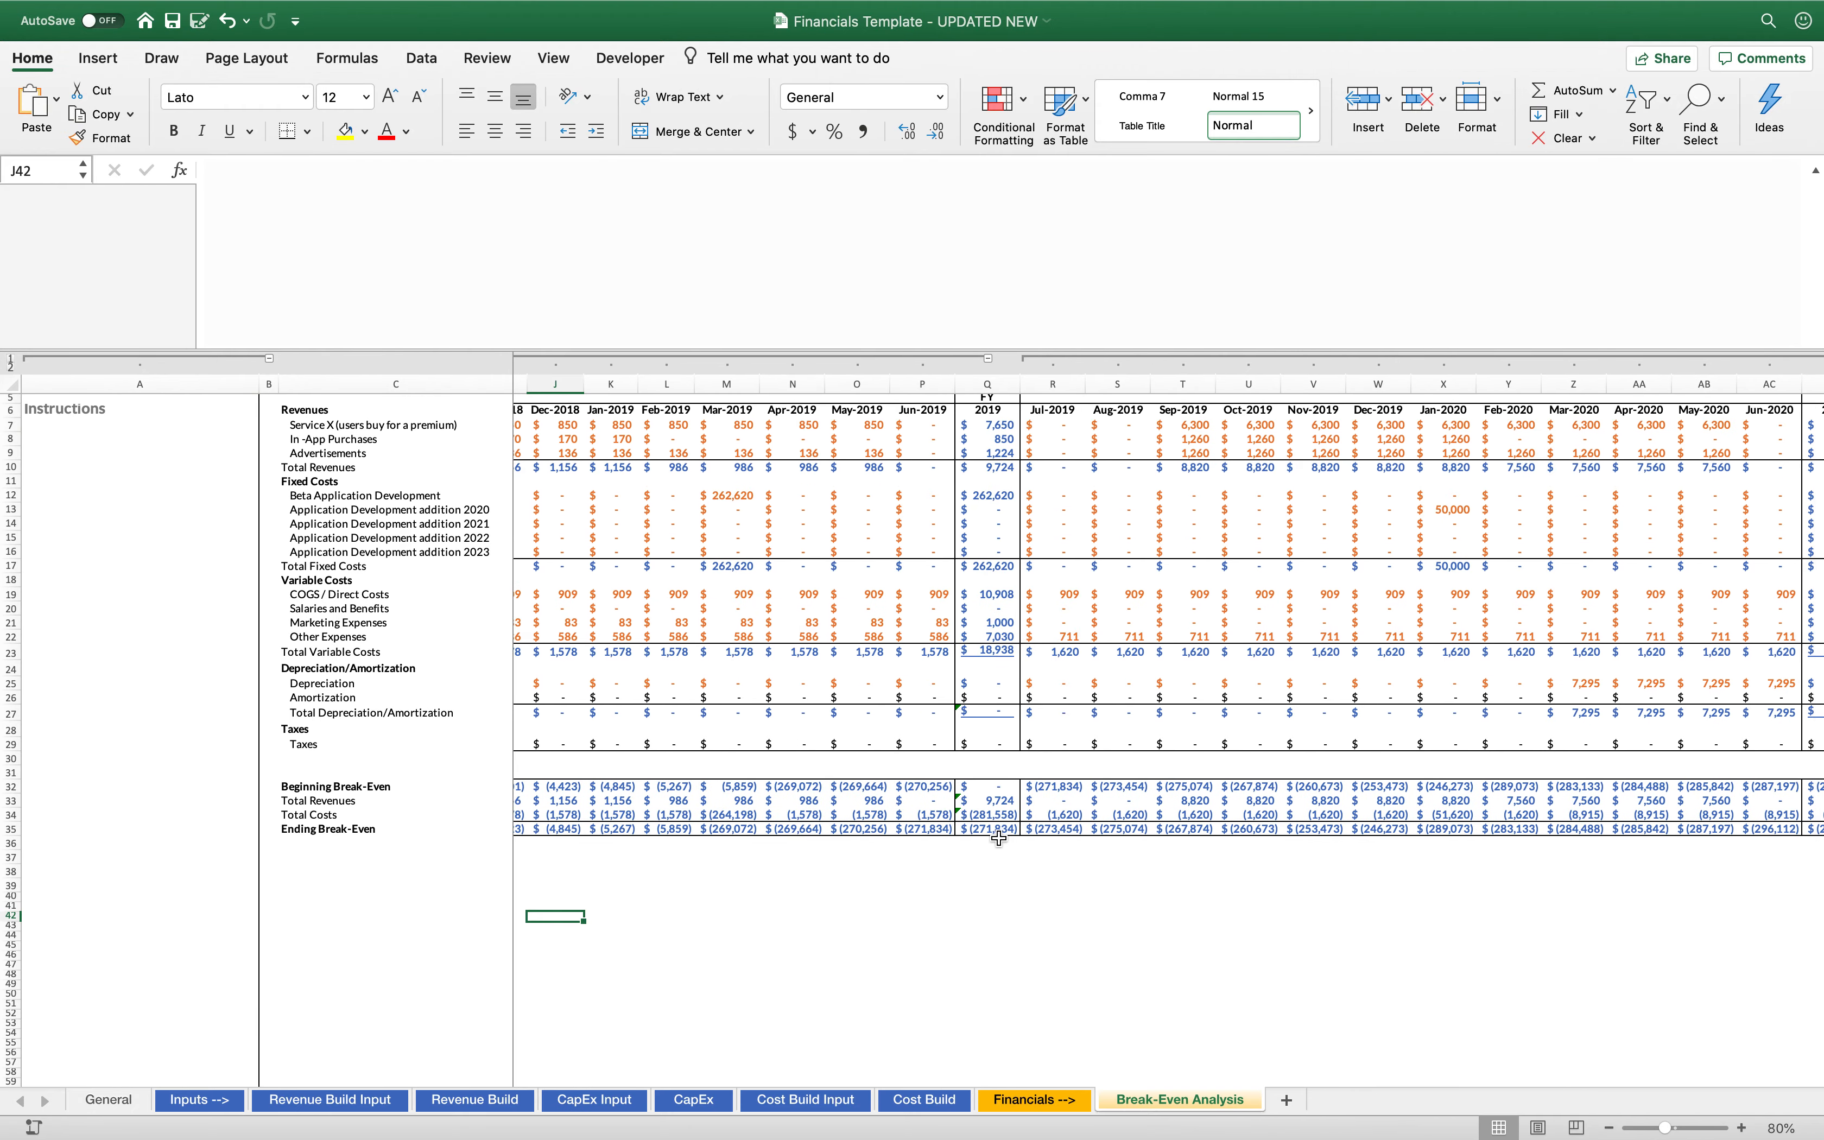
scroll(997, 832, "right", 6)
scroll(997, 833, "down", 4)
scroll(999, 838, "right", 8)
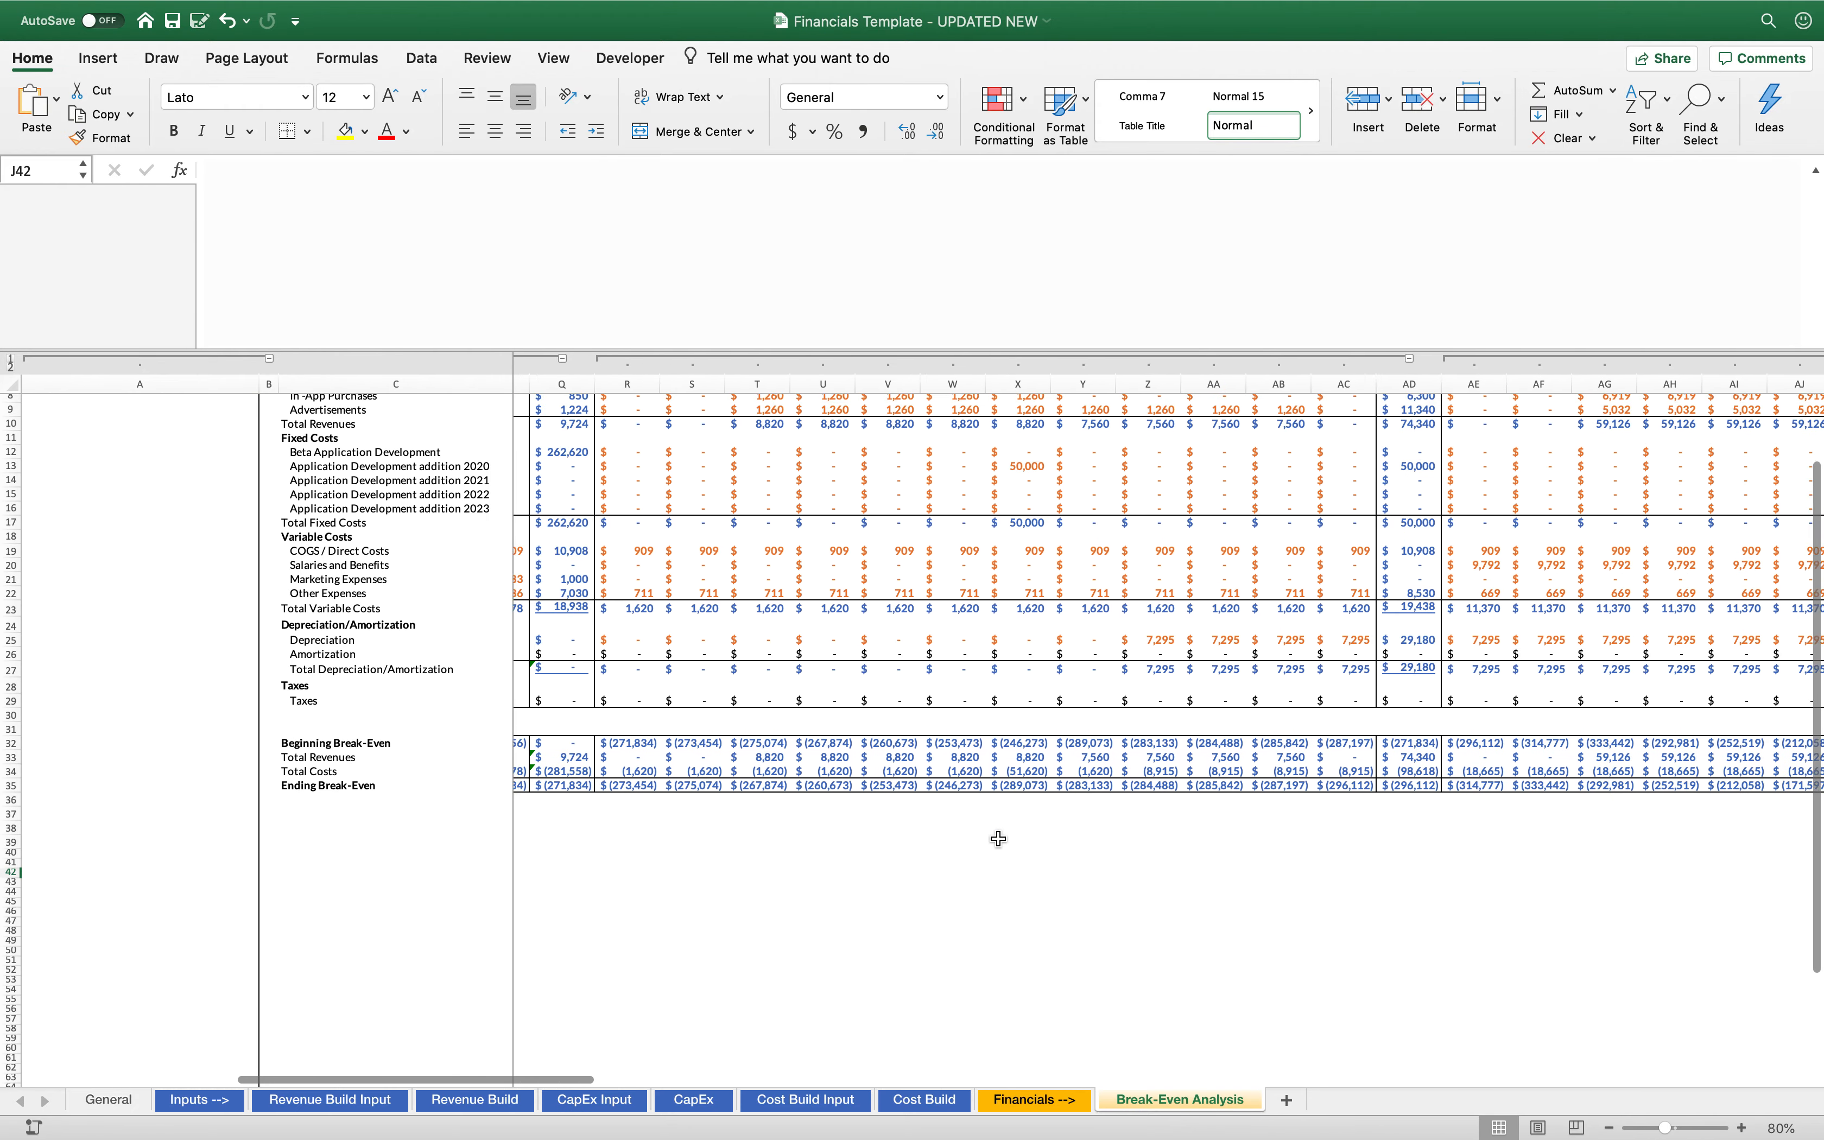
scroll(999, 838, "down", 1)
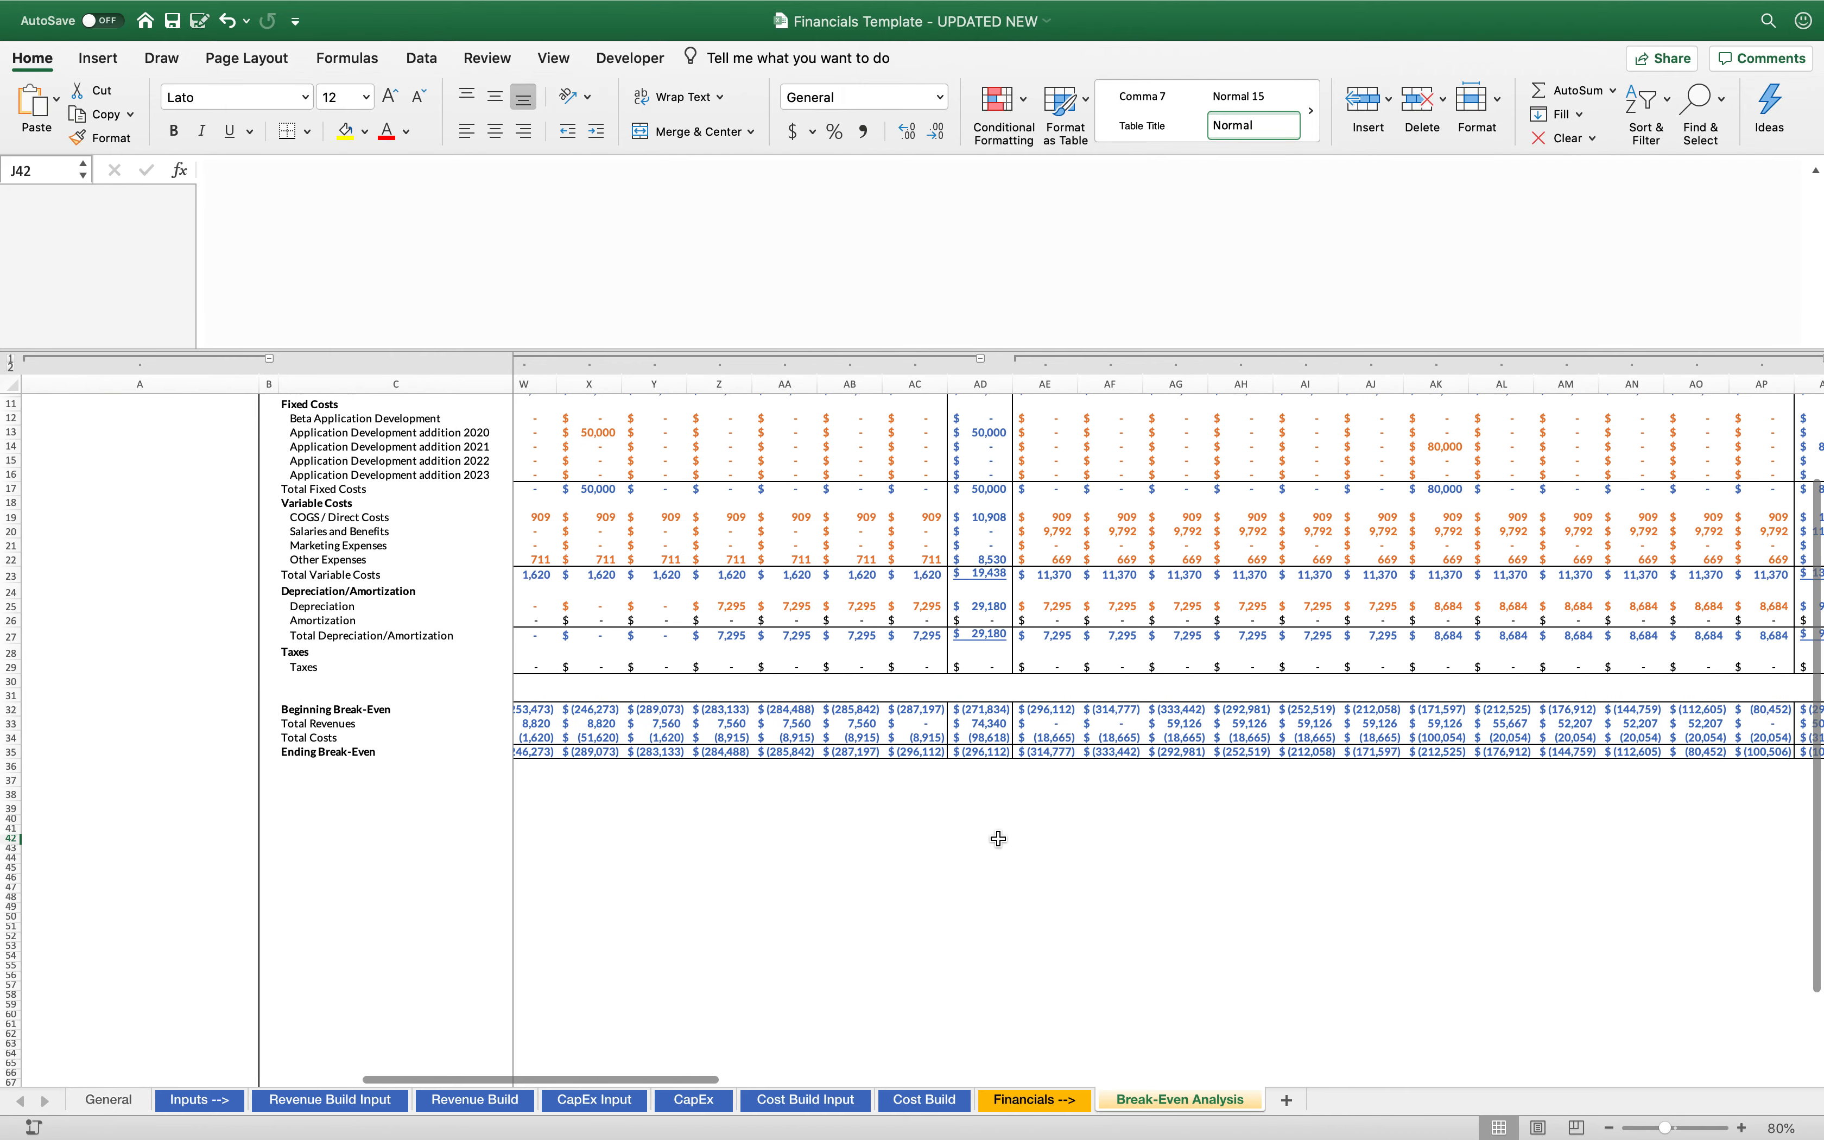
scroll(1092, 851, "right", 8)
scroll(1092, 851, "up", 2)
scroll(1097, 852, "right", 6)
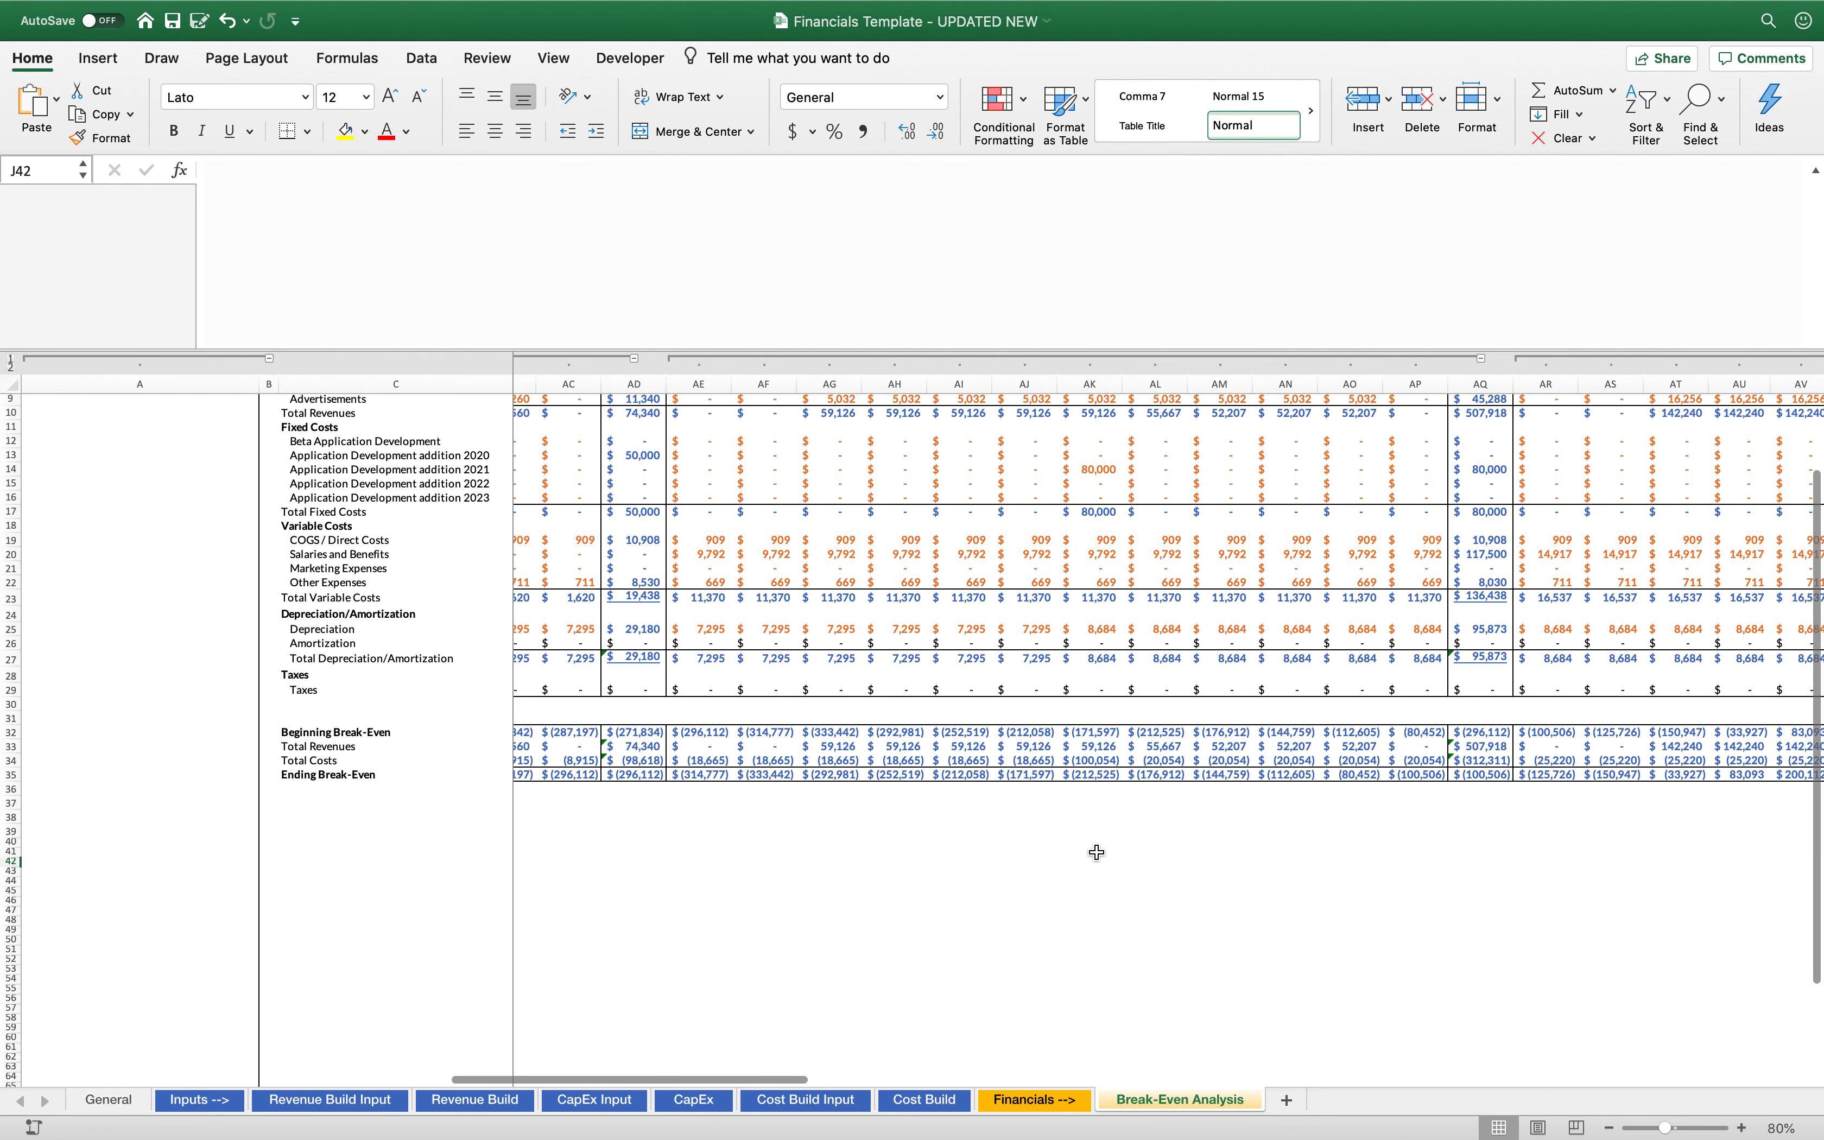
scroll(1097, 851, "down", 1)
scroll(1187, 818, "right", 6)
scroll(1187, 819, "down", 1)
scroll(1189, 818, "right", 4)
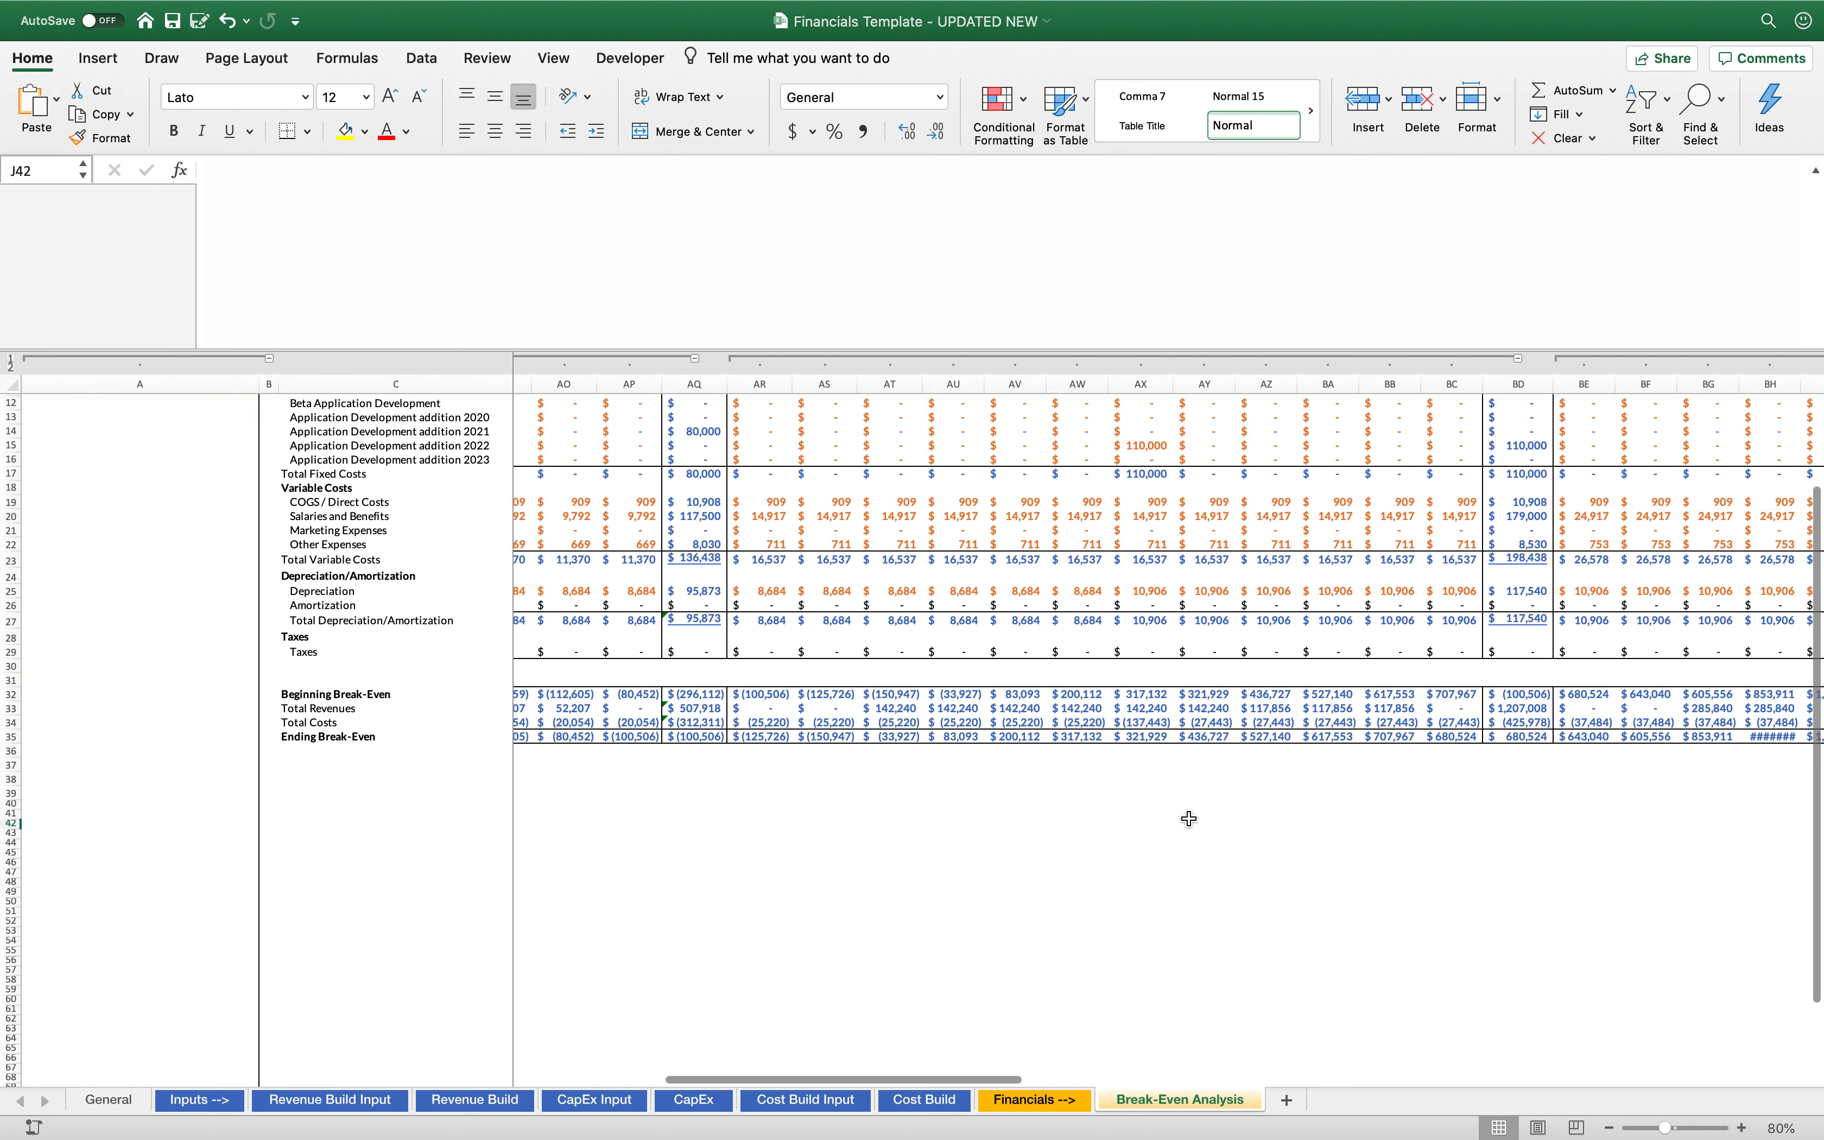
Compare the Ending Break-Even cells for FY 2022, September 2021 and October 2021 to find the break-even month
left_click(1425, 732)
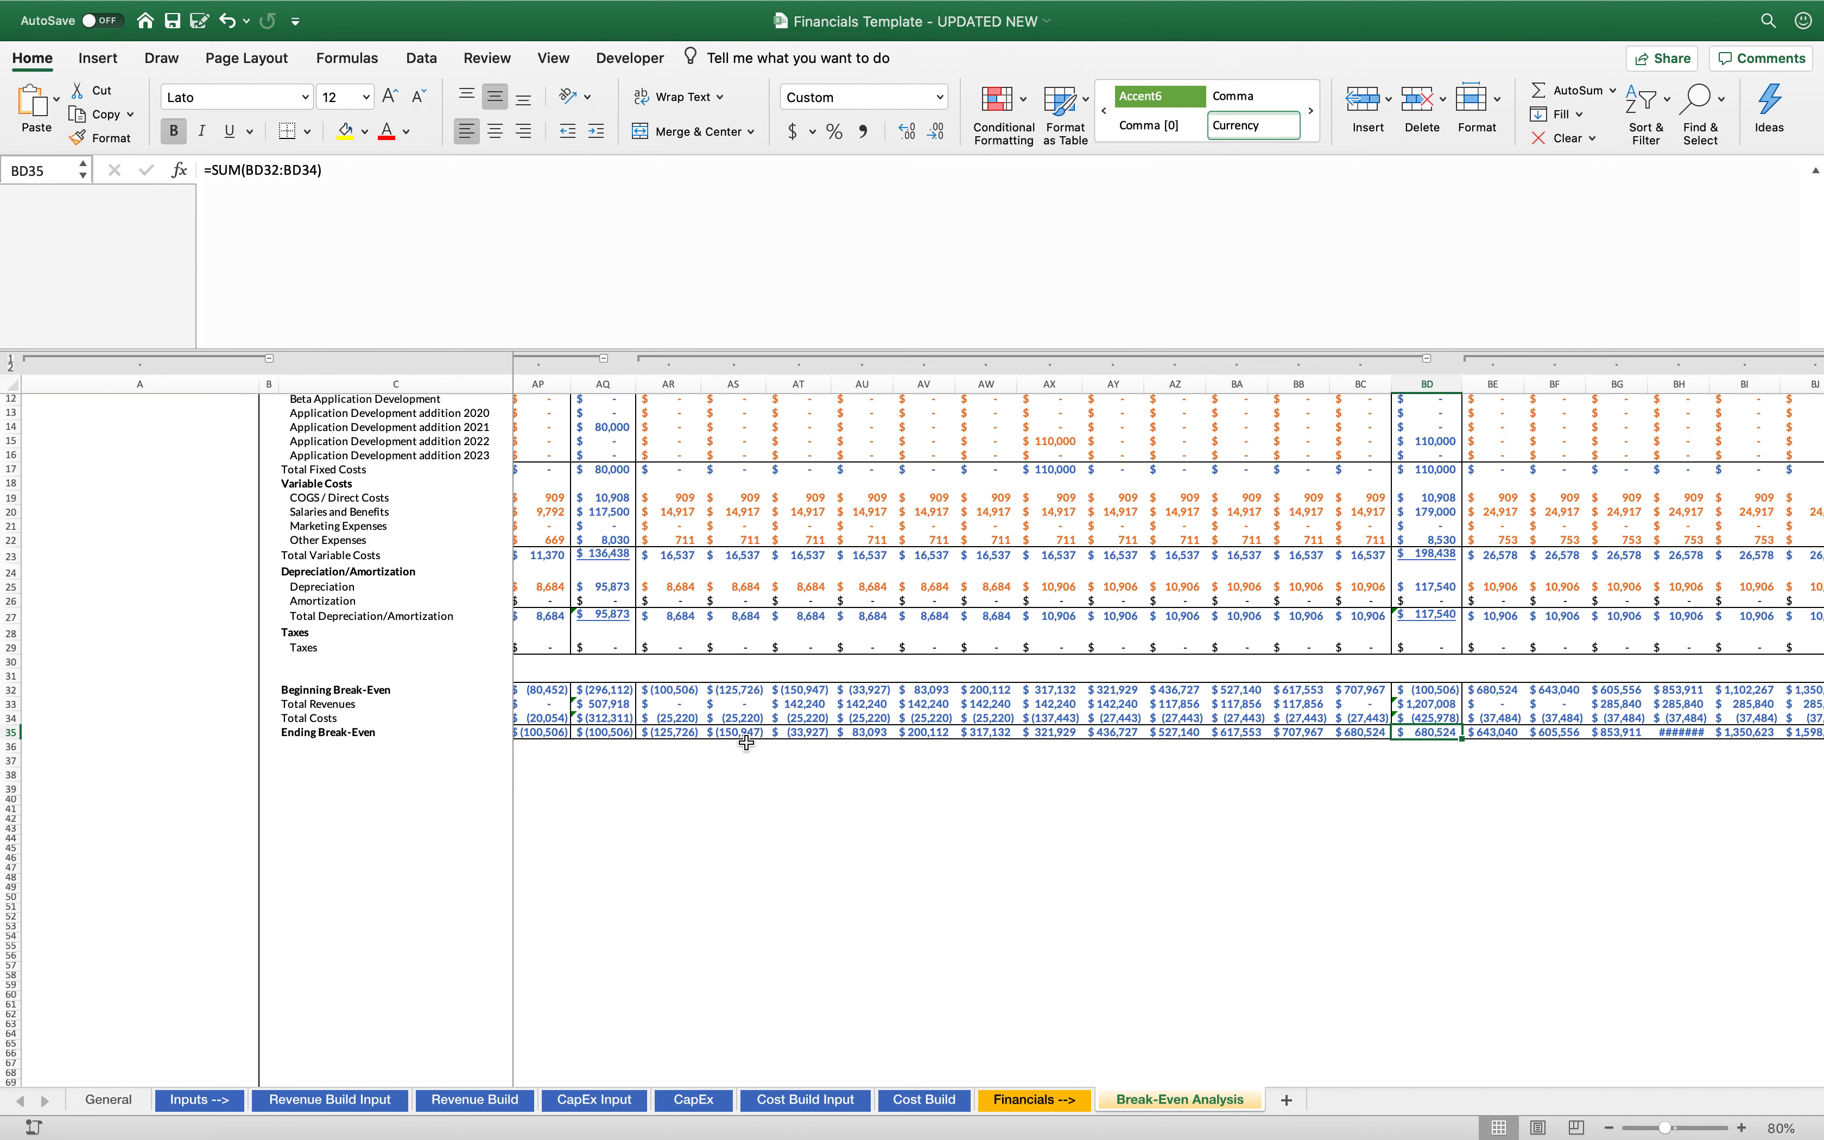
left_click(819, 729)
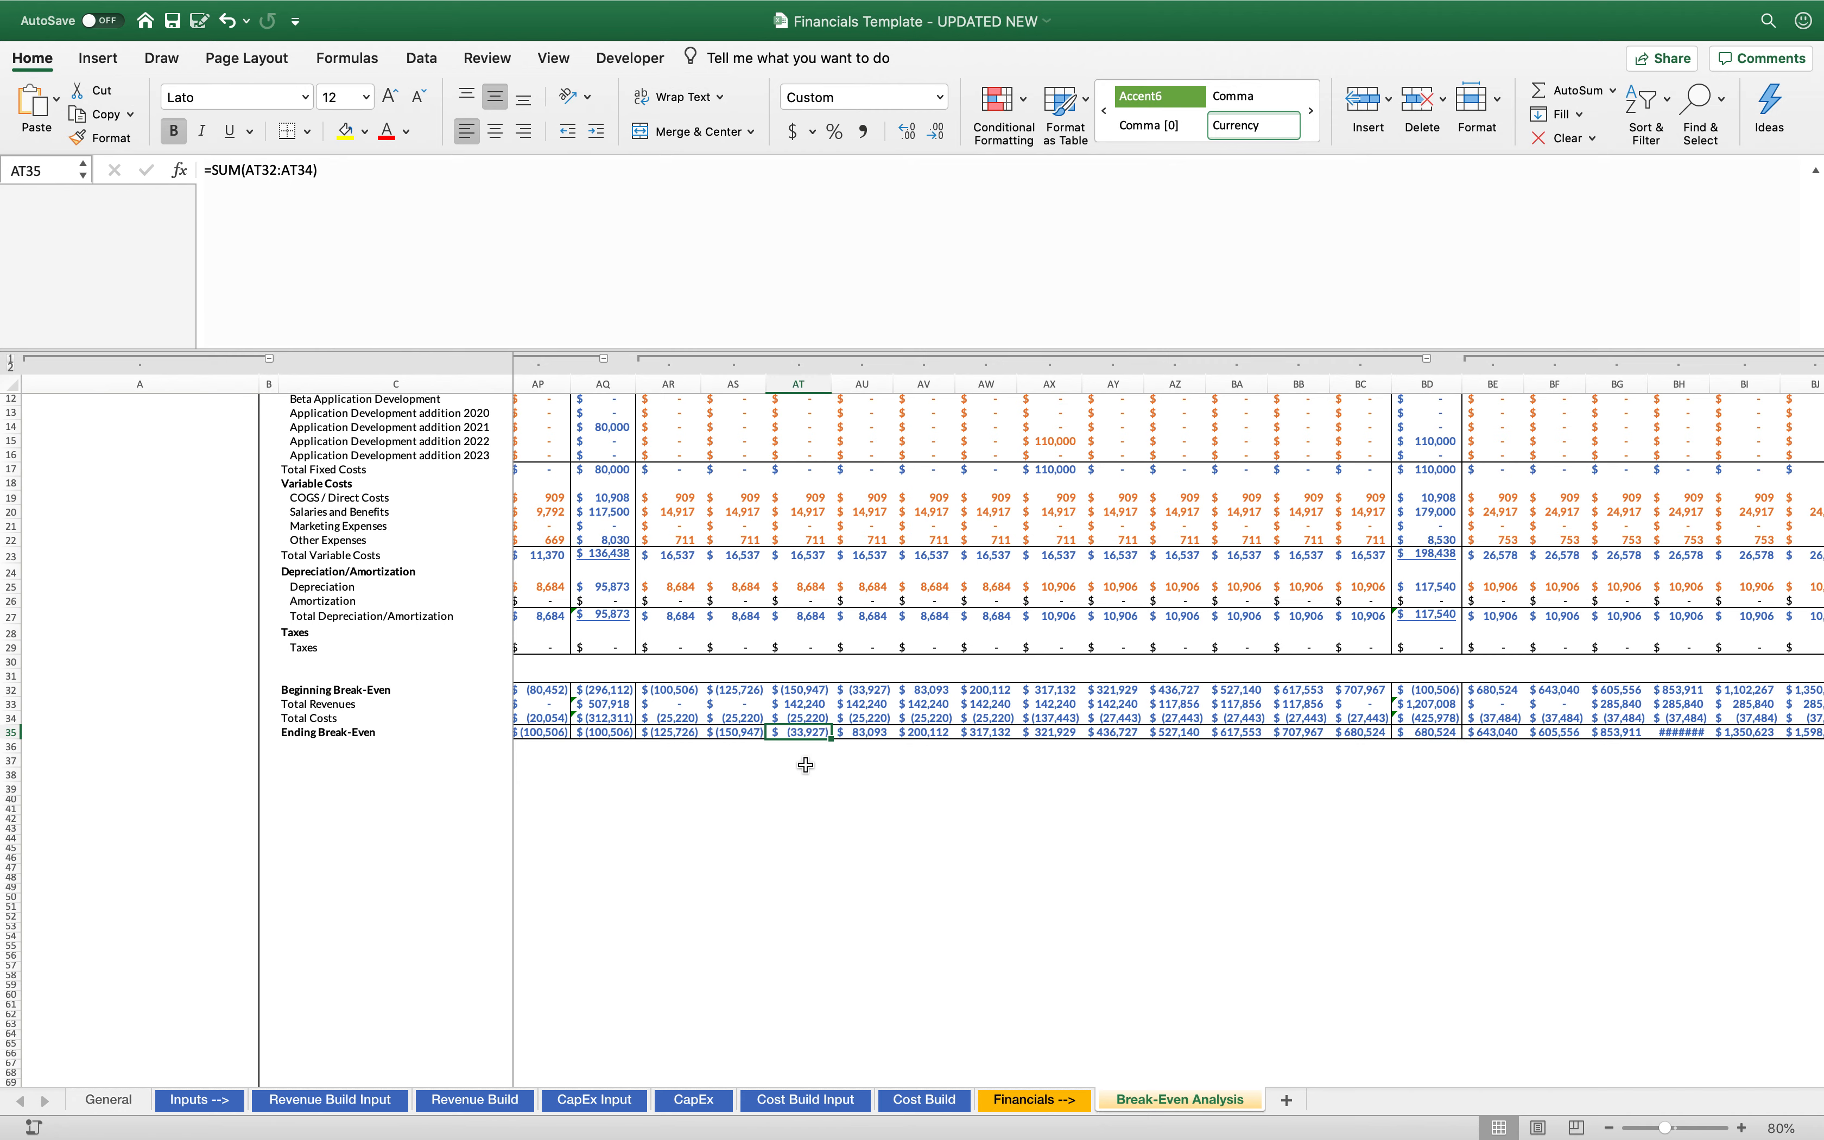
scroll(807, 758, "up", 3)
left_click(869, 791)
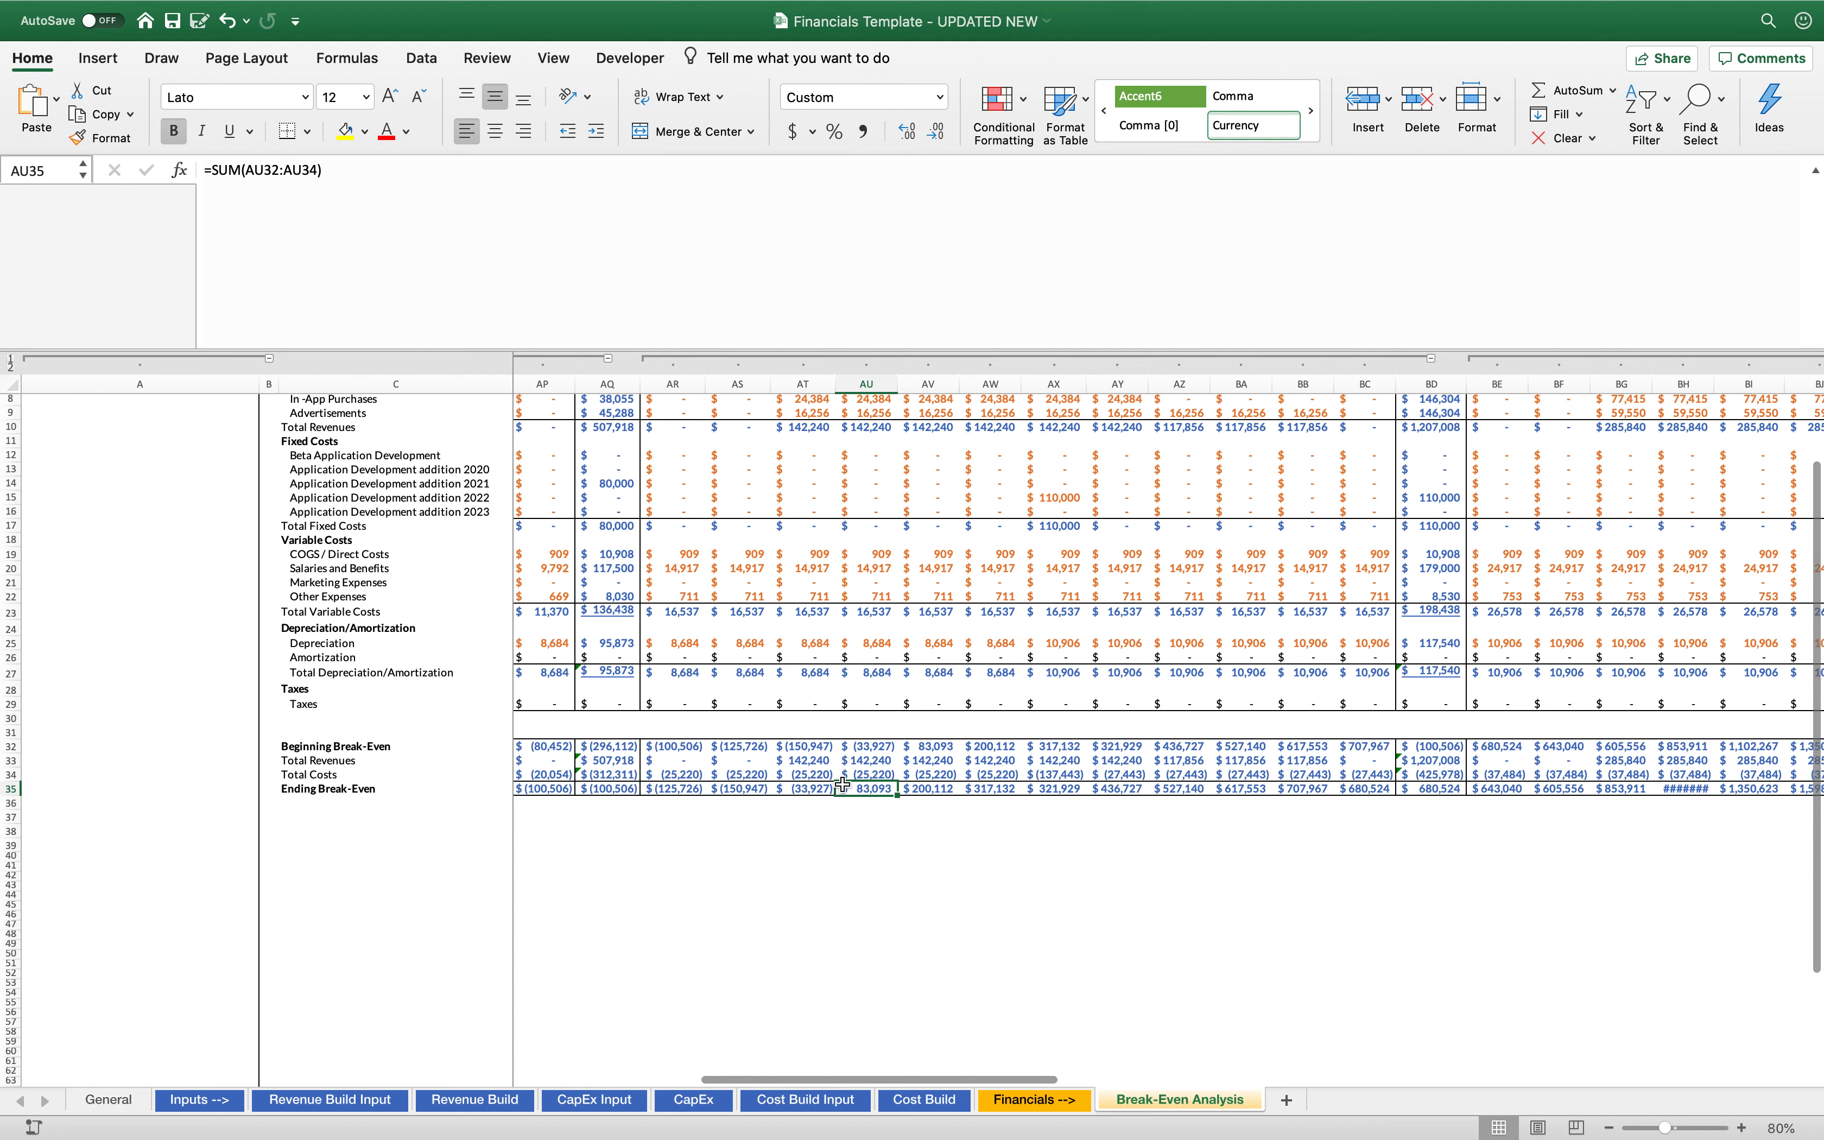
scroll(847, 792, "up", 3)
scroll(847, 792, "up", 1)
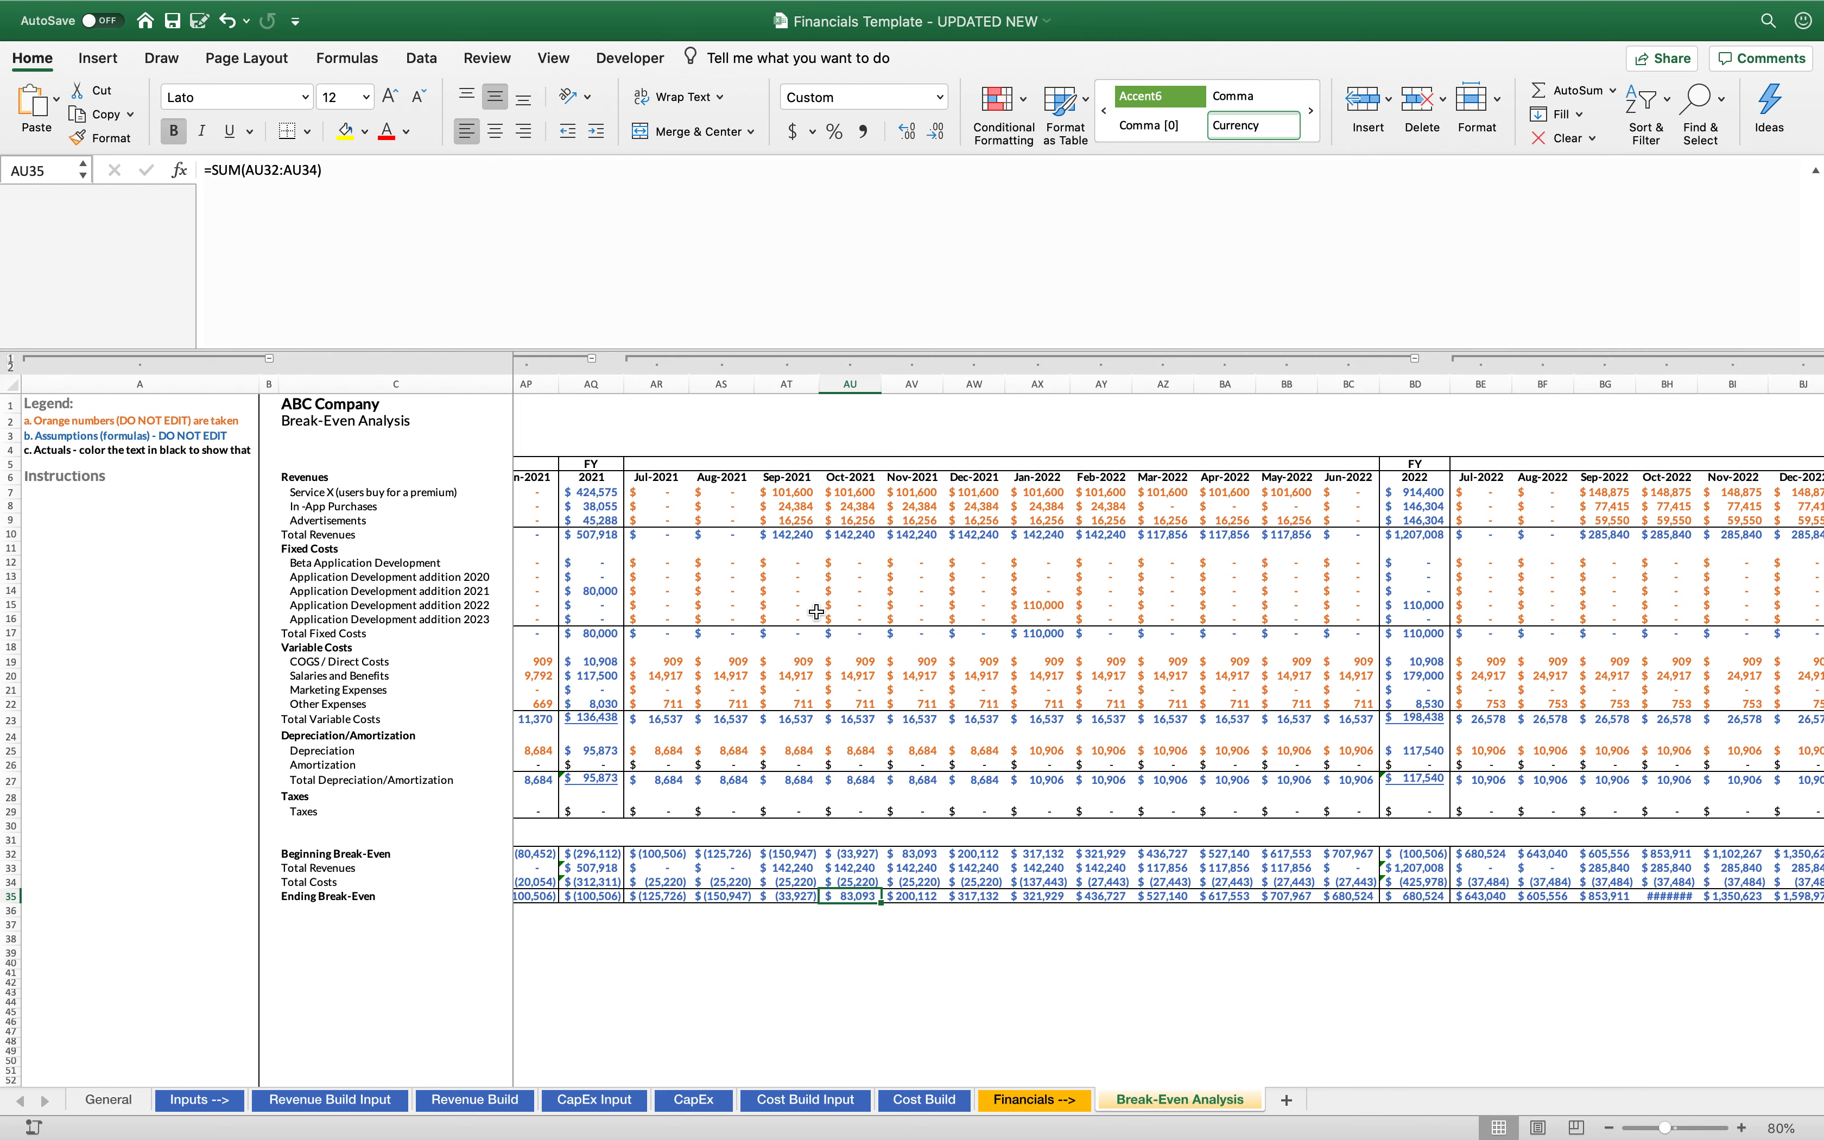
Save the workbook with an empty cell below the break-even summary selected
left_click(825, 929)
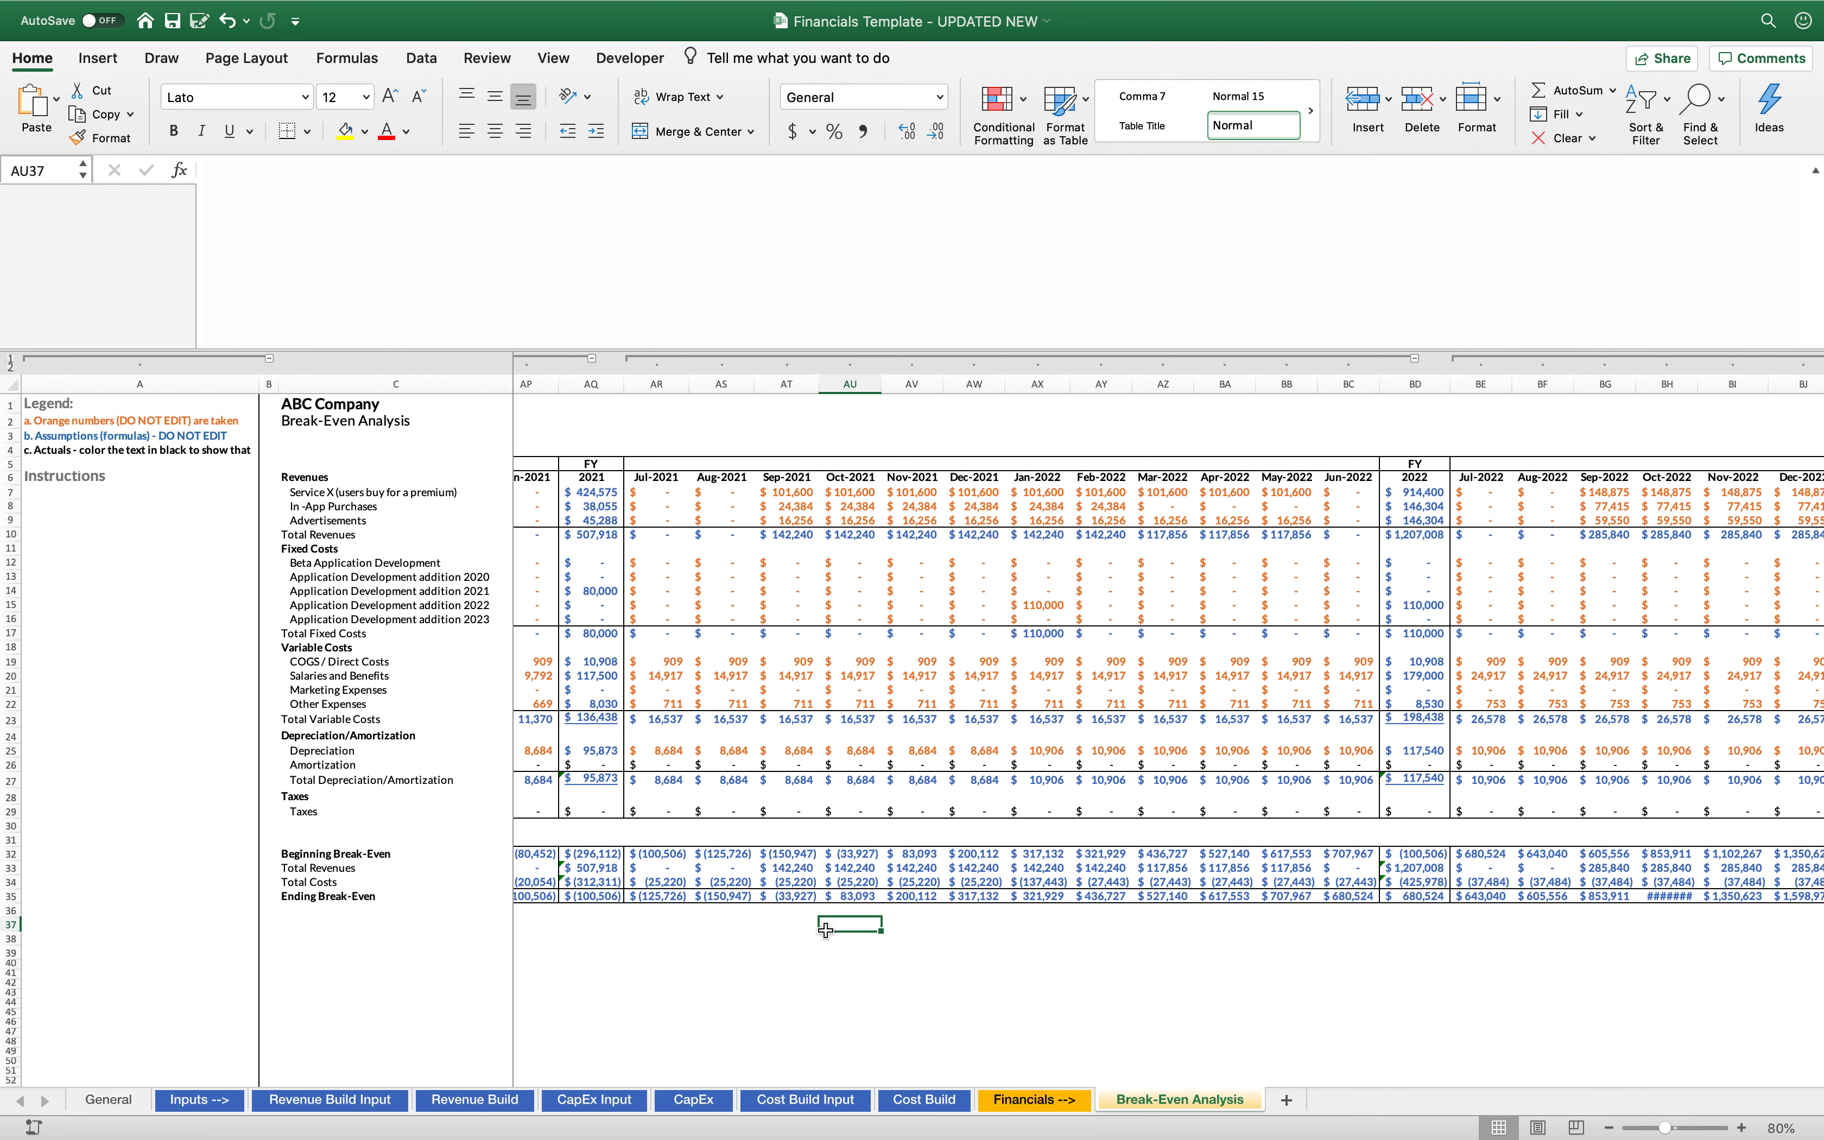
key("super+s")
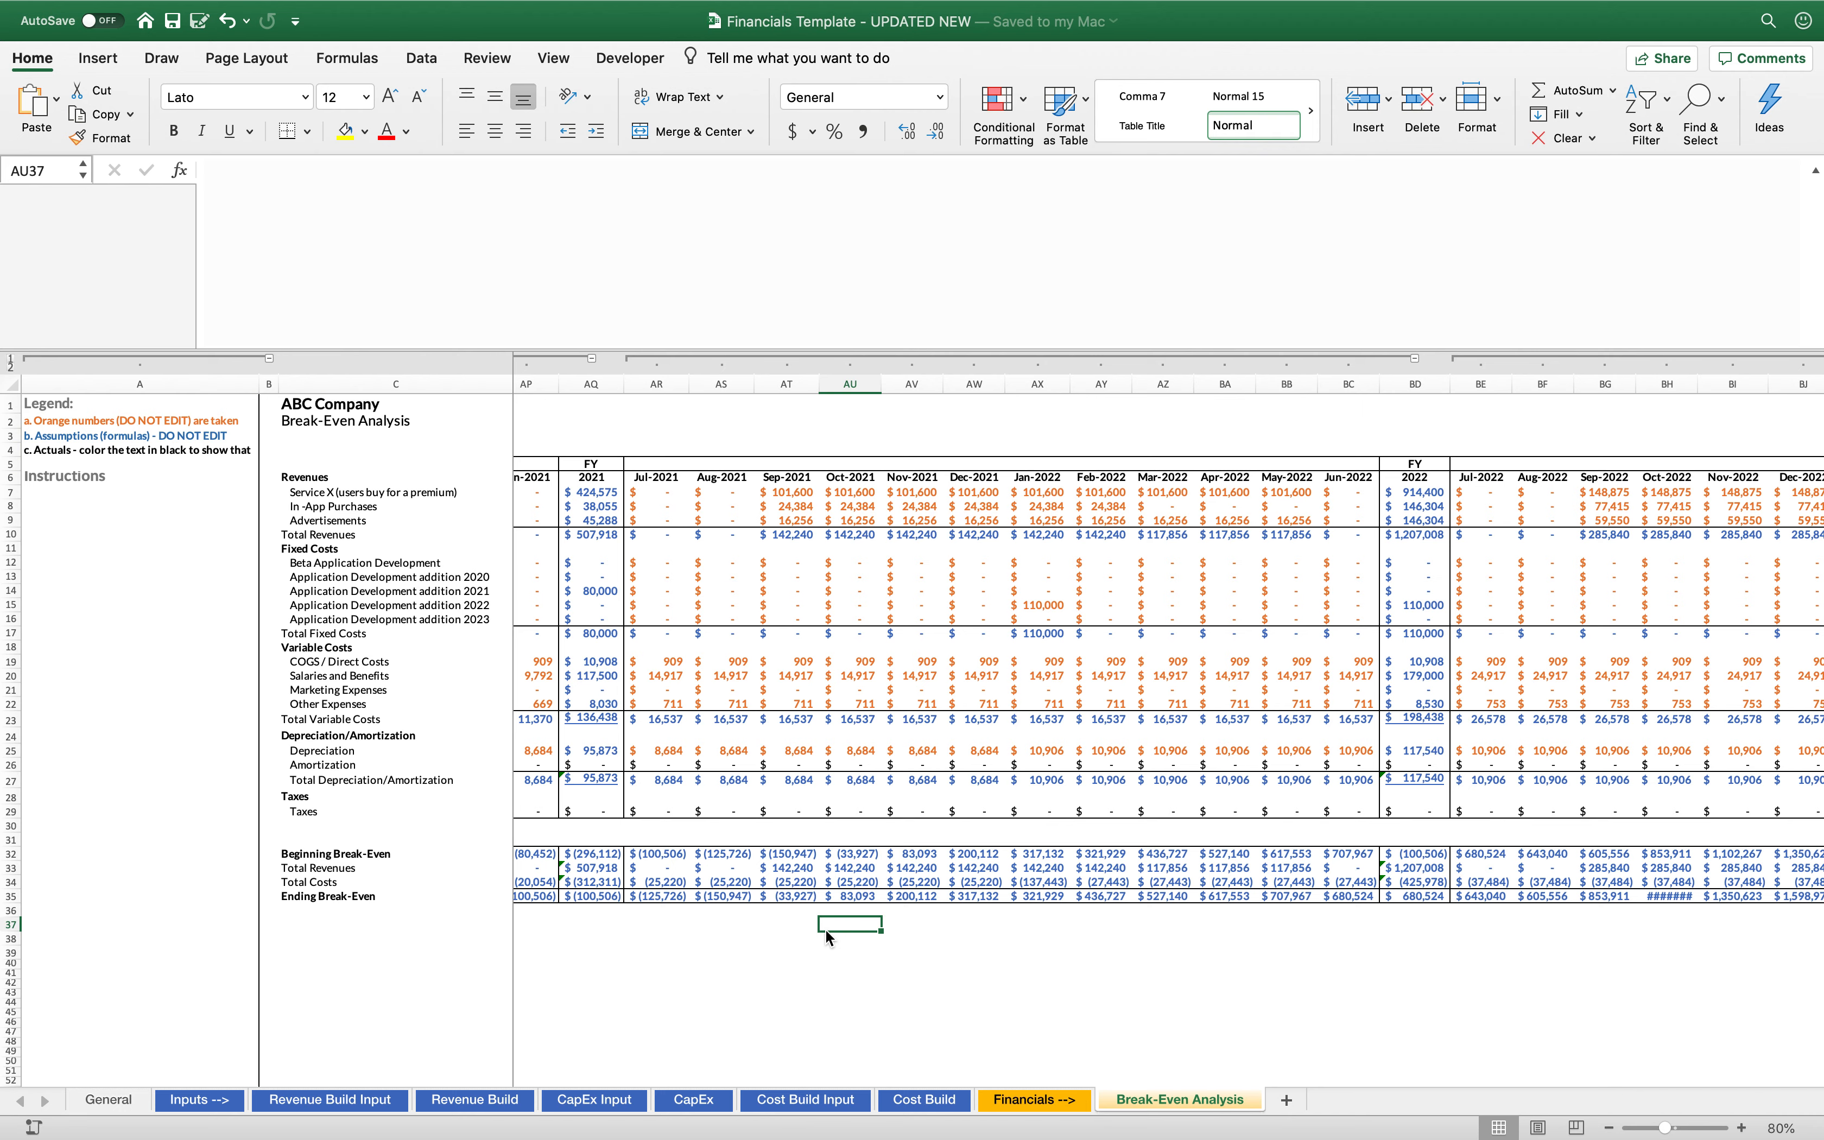
Examine the August and September 2021 Total Revenues cells in the break-even summary
left_click(737, 869)
left_click(778, 872)
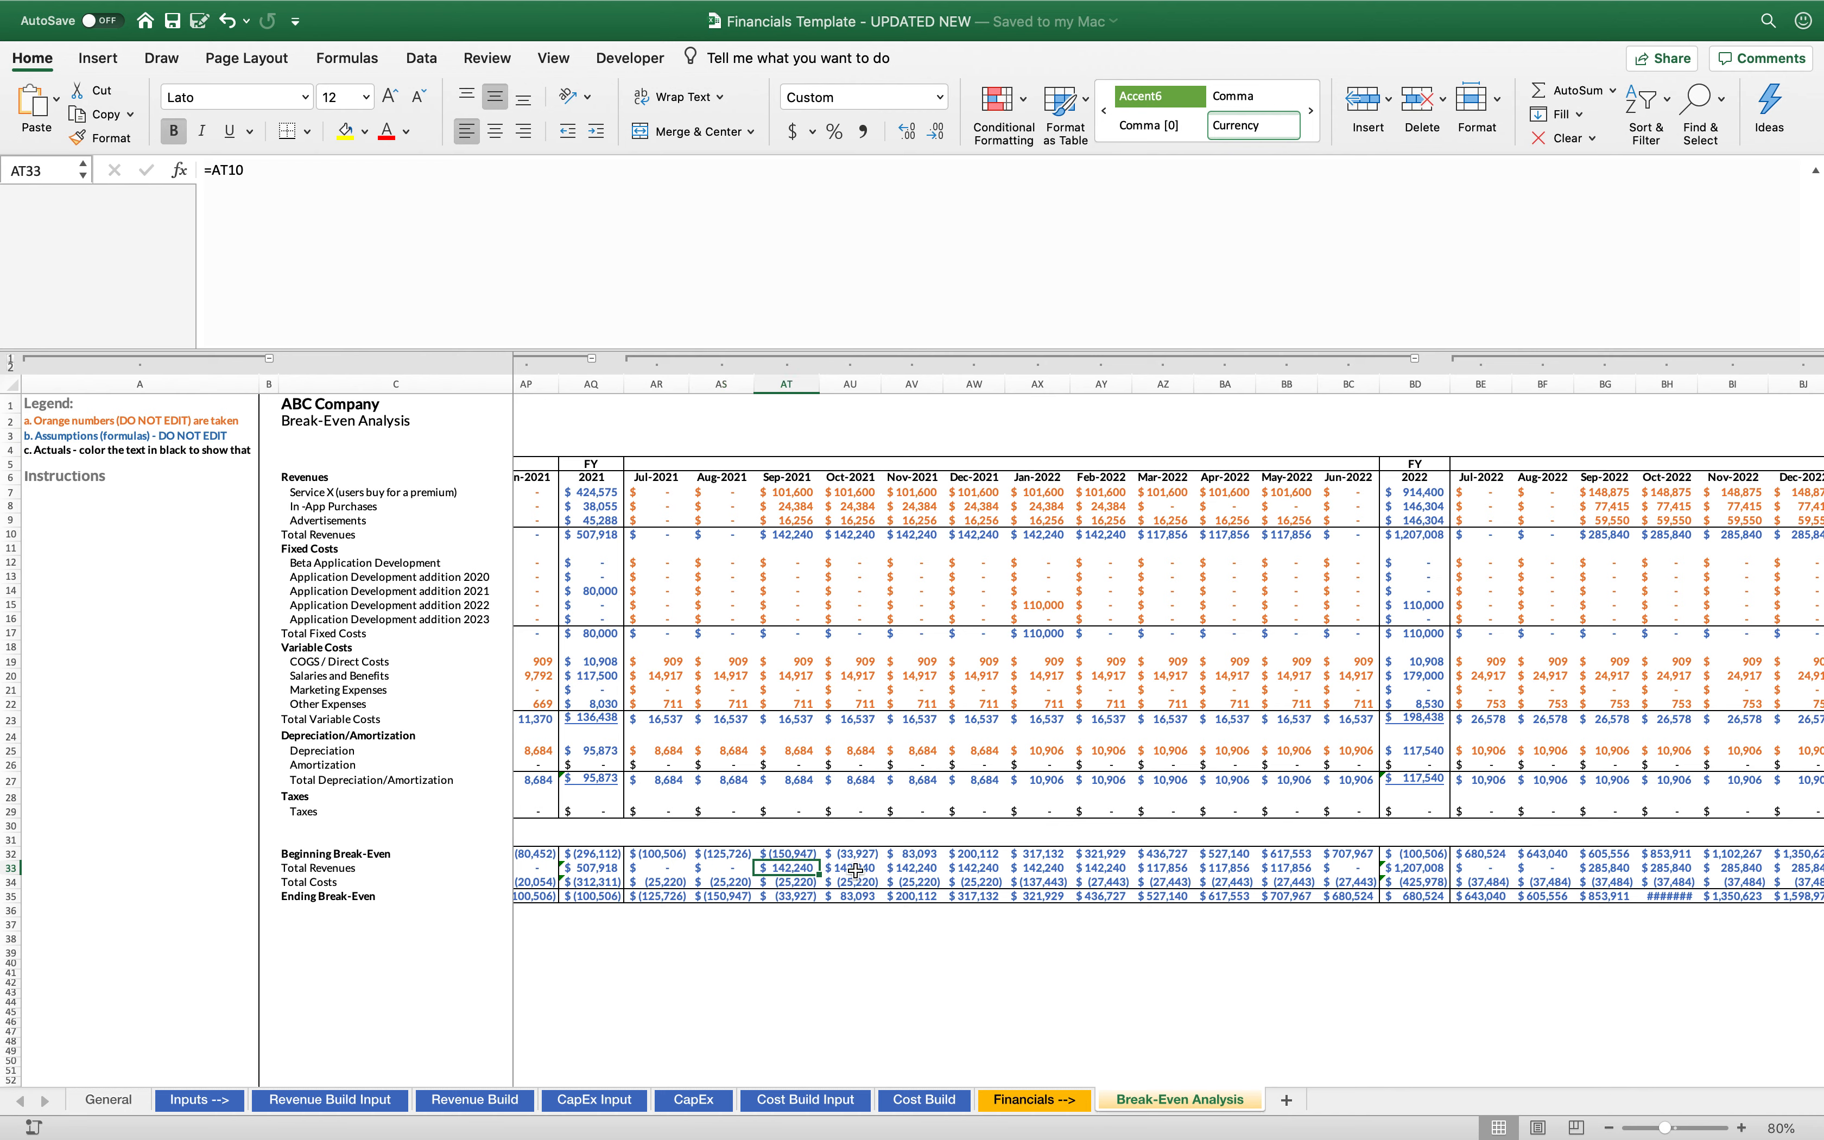
left_click(762, 945)
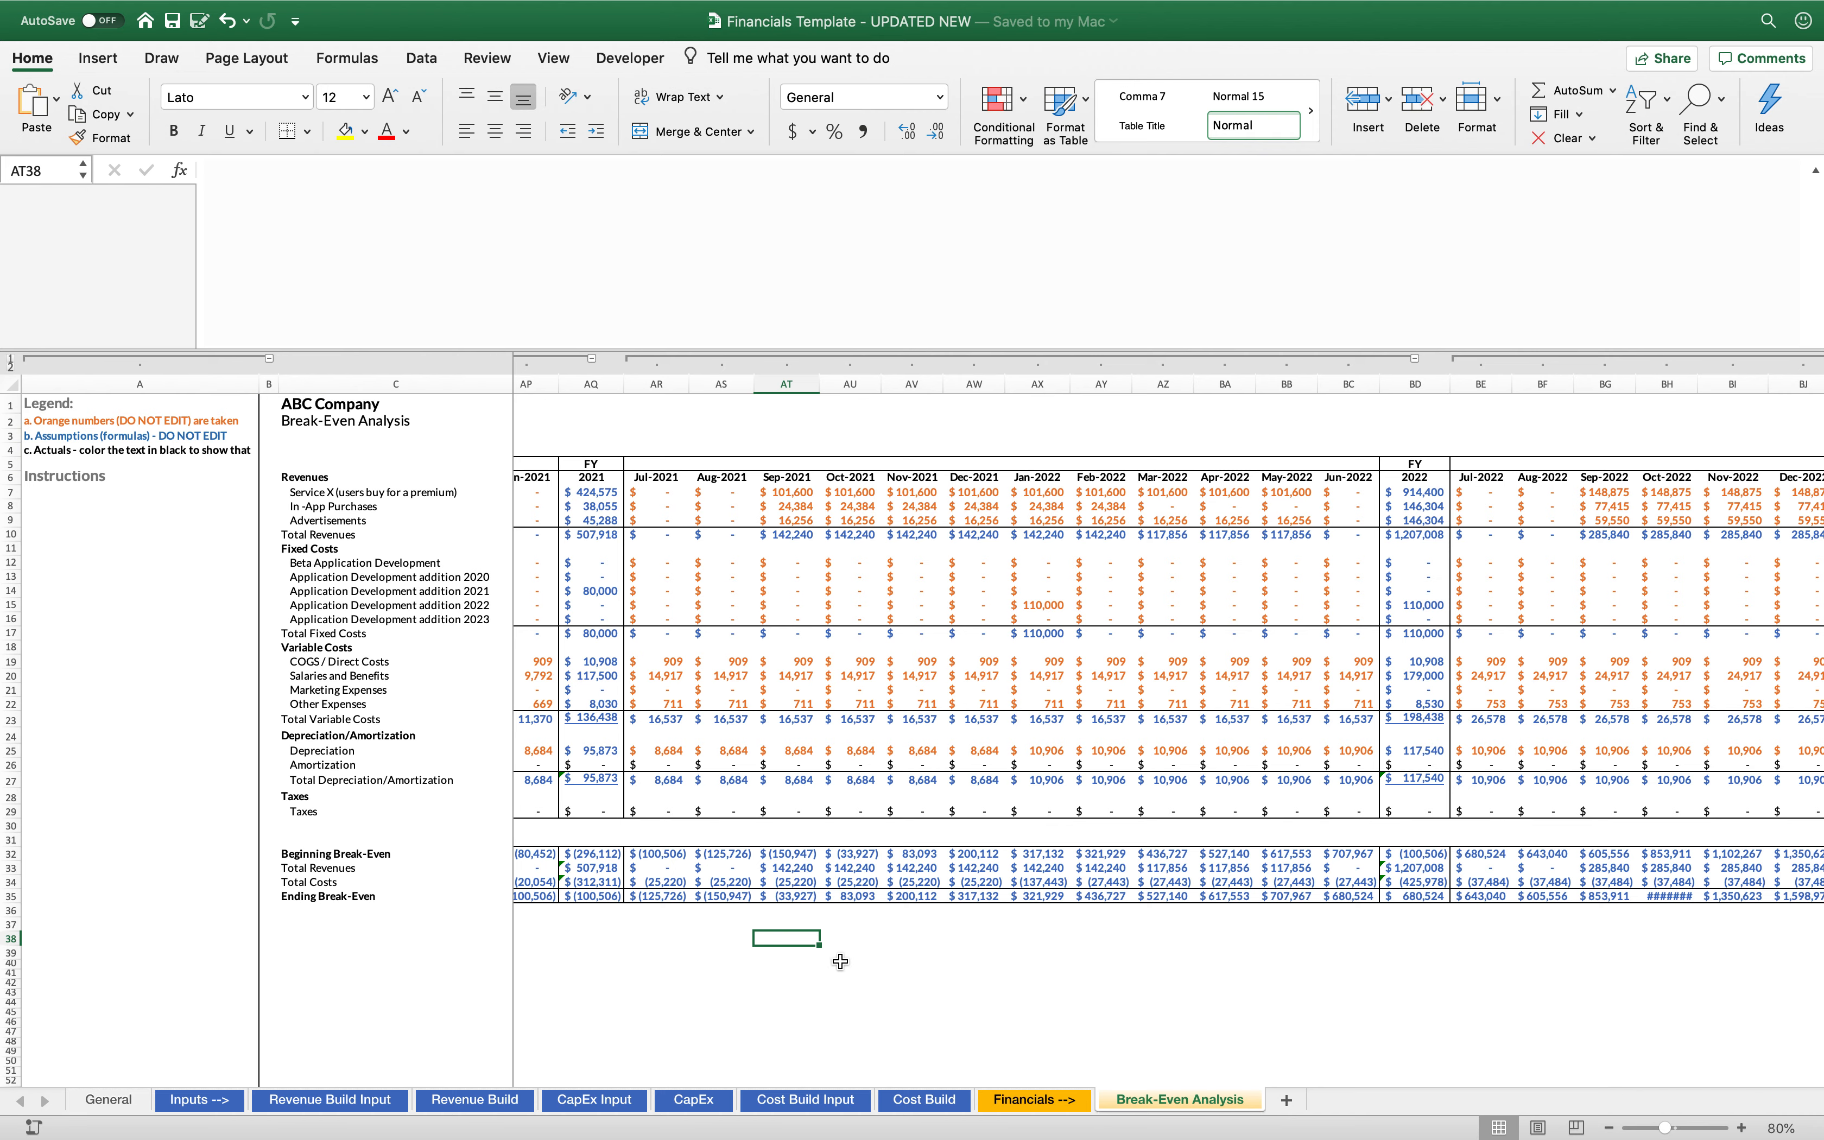
left_click(840, 961)
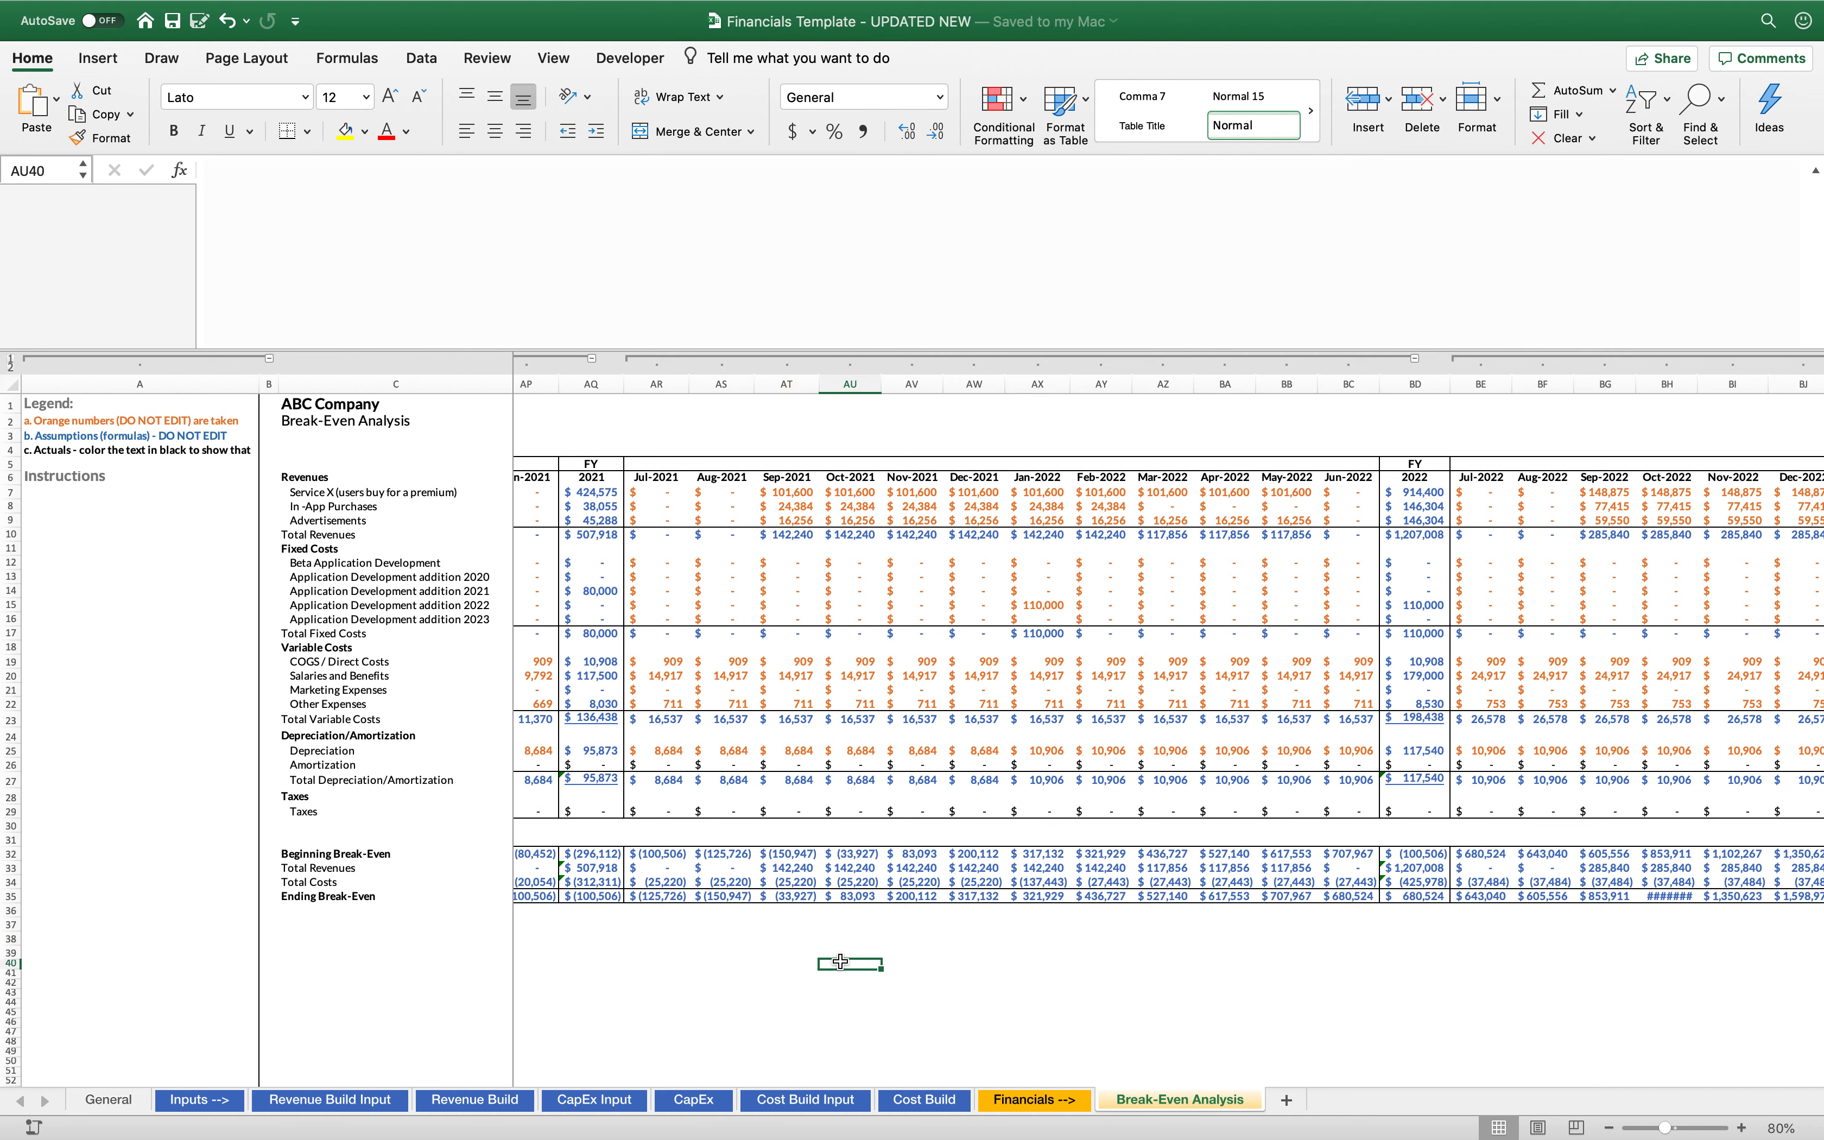